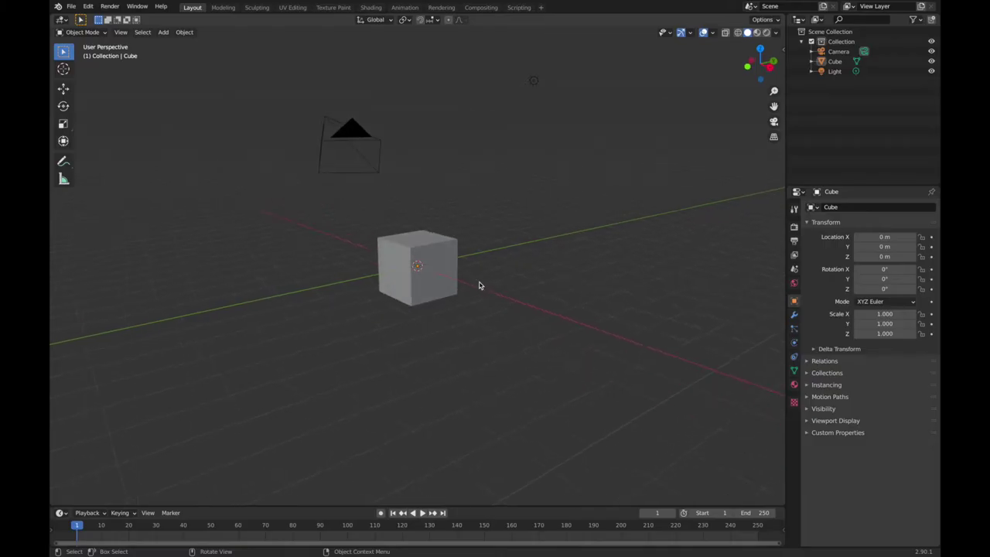
# Step: Orbit the view around the default scene with its cube, camera and light
pyautogui.moveTo(478, 285); pyautogui.dragTo(478, 285, button='middle')
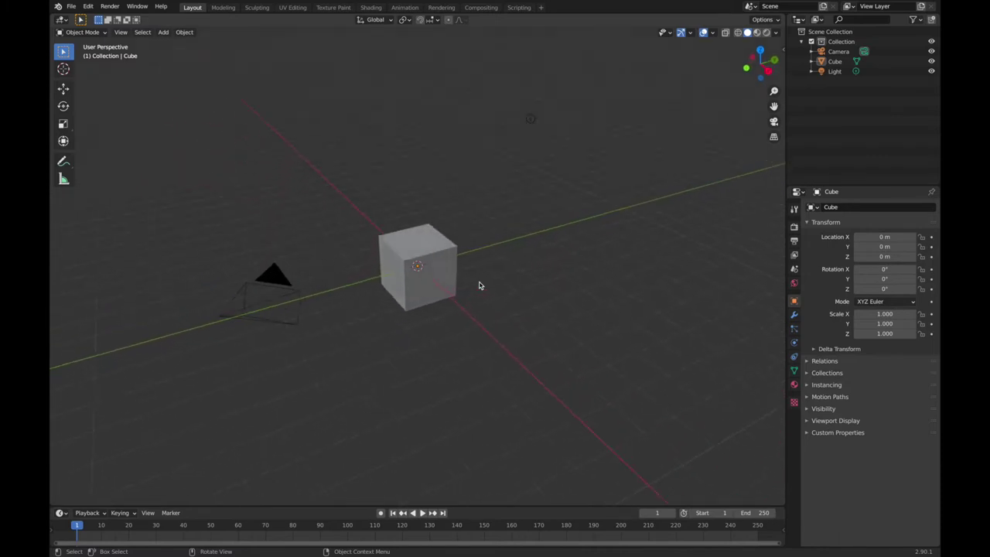
# Step: Delete the default cube and switch to a zoomed-in front view
pyautogui.click(443, 267)
pyautogui.press('x')
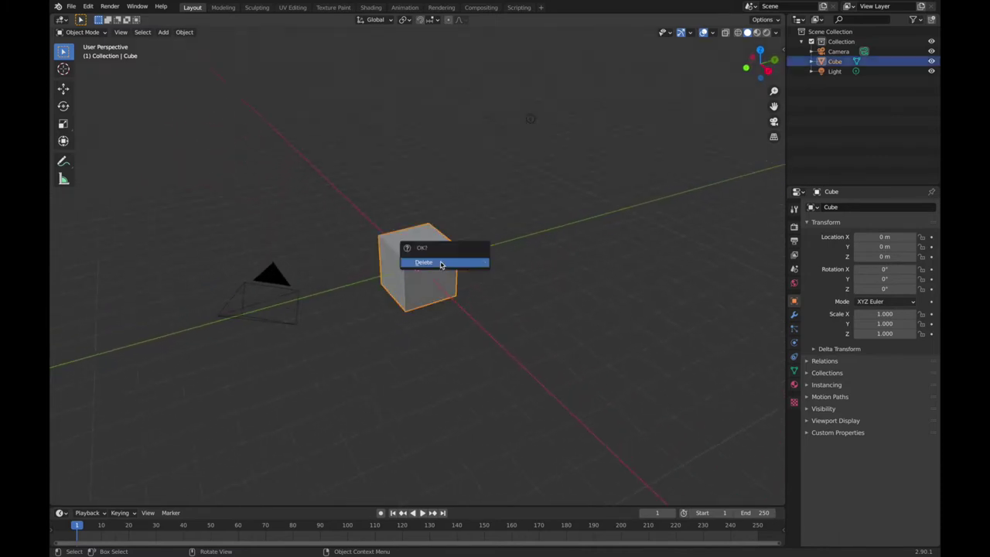
pyautogui.click(441, 265)
pyautogui.moveTo(440, 262); pyautogui.dragTo(453, 258, button='middle')
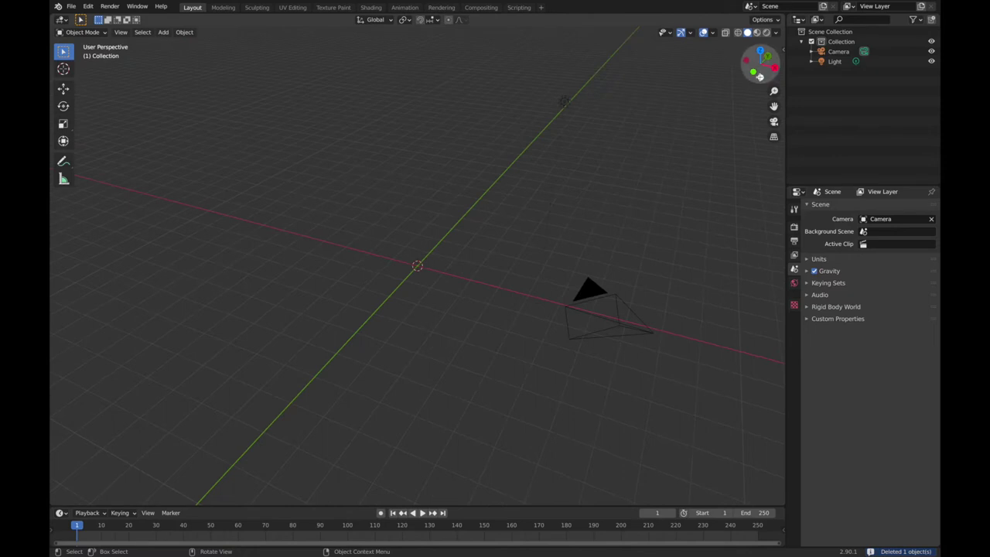
pyautogui.click(759, 77)
pyautogui.scroll(2, 509, 218)
pyautogui.keyDown('shift'); pyautogui.scroll(3, 508, 218); pyautogui.keyUp('shift')
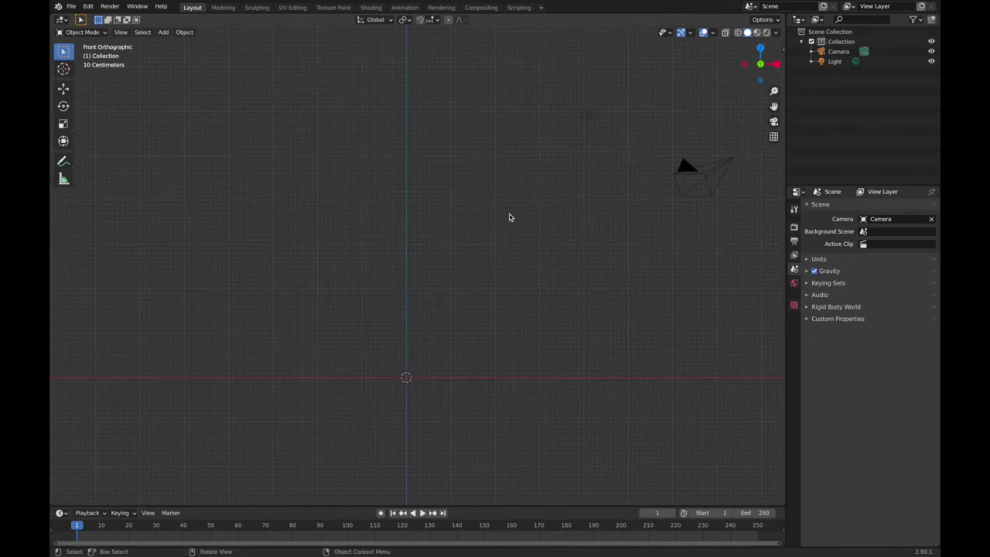
# Step: Add a UV sphere at the origin and turn on X-ray see-through display
pyautogui.hotkey('shift', 'a')
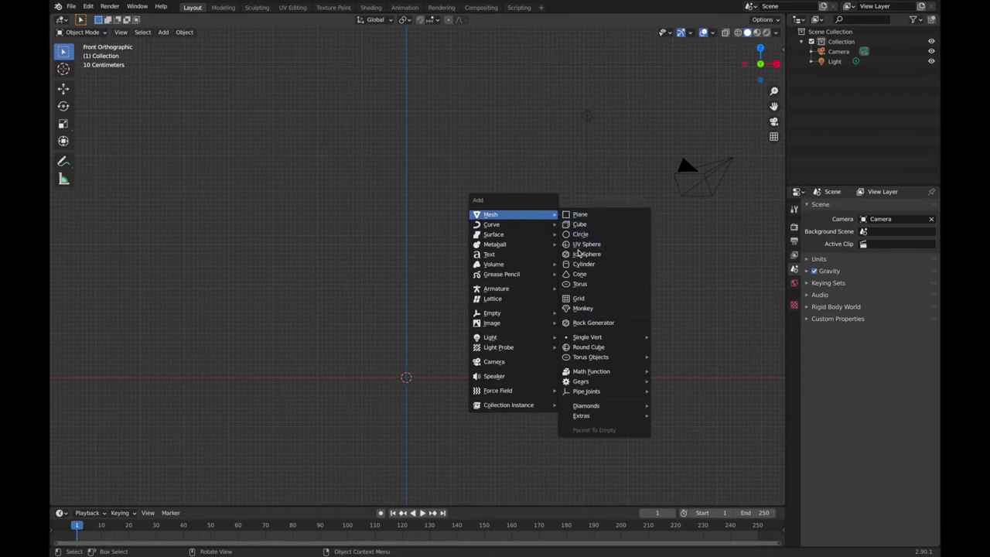
pyautogui.click(579, 244)
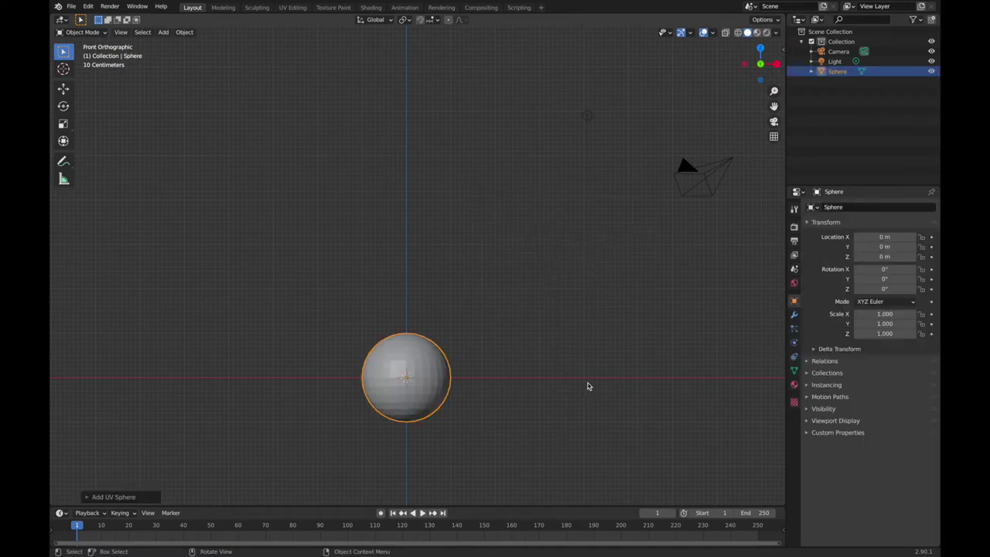
pyautogui.click(721, 37)
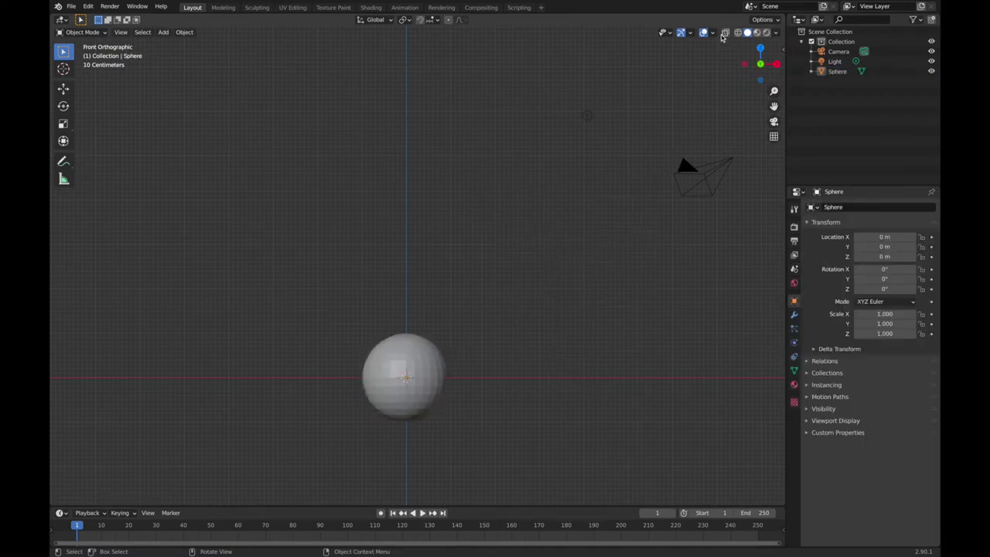
pyautogui.click(723, 35)
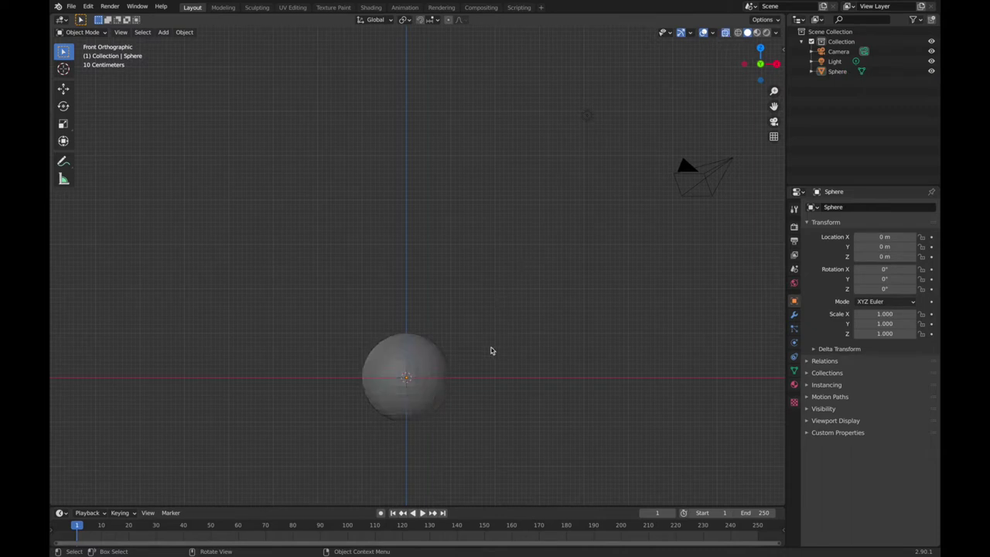
# Step: Hide lights and cameras in the viewport, then select the sphere for mesh editing
pyautogui.click(663, 32)
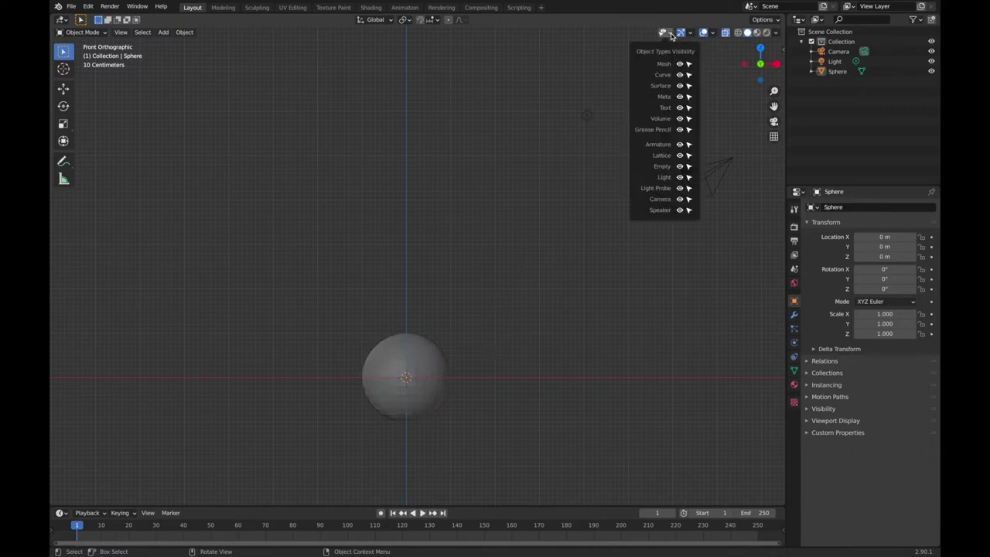
pyautogui.click(679, 177)
pyautogui.click(680, 199)
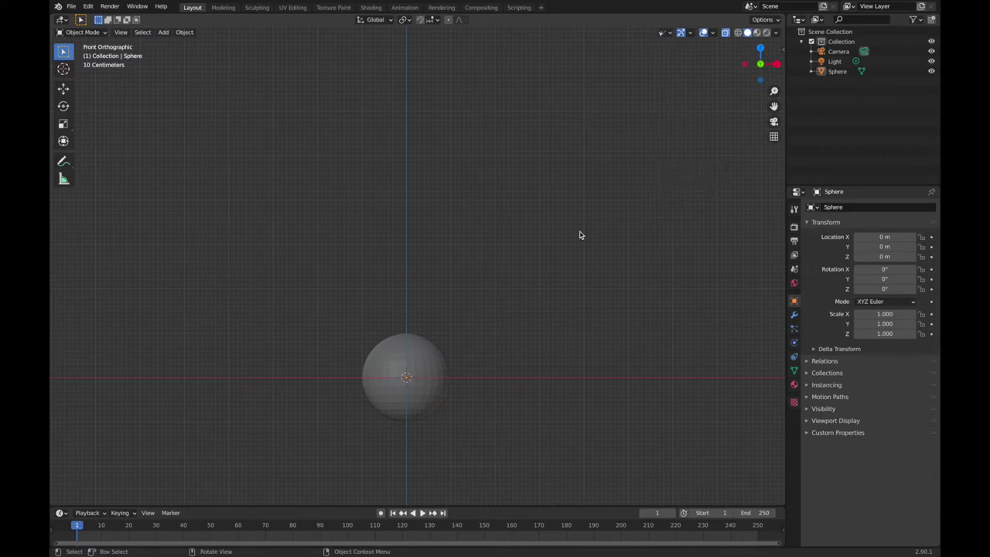
pyautogui.keyDown('shift'); pyautogui.moveTo(444, 386); pyautogui.dragTo(466, 342, button='middle'); pyautogui.keyUp('shift')
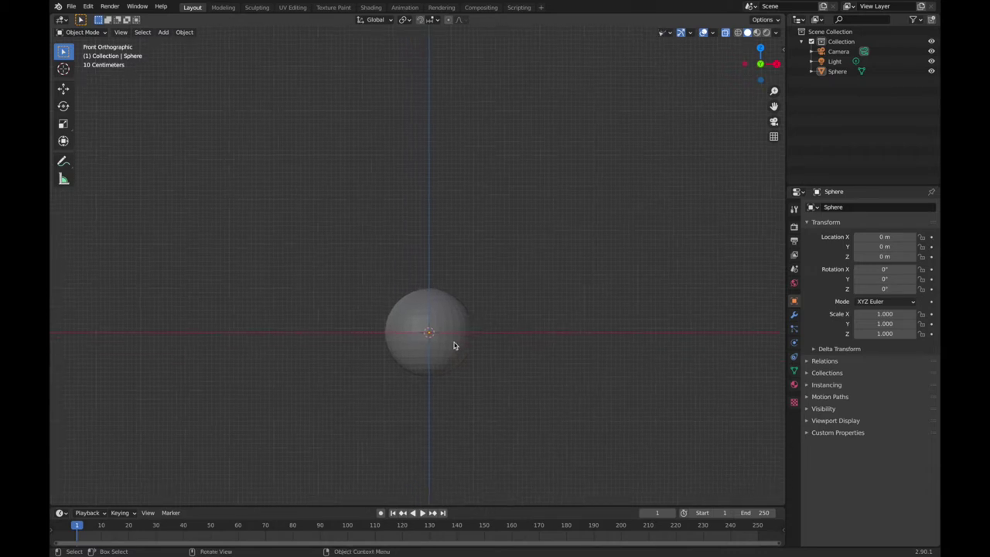
pyautogui.click(453, 343)
pyautogui.press('Tab')
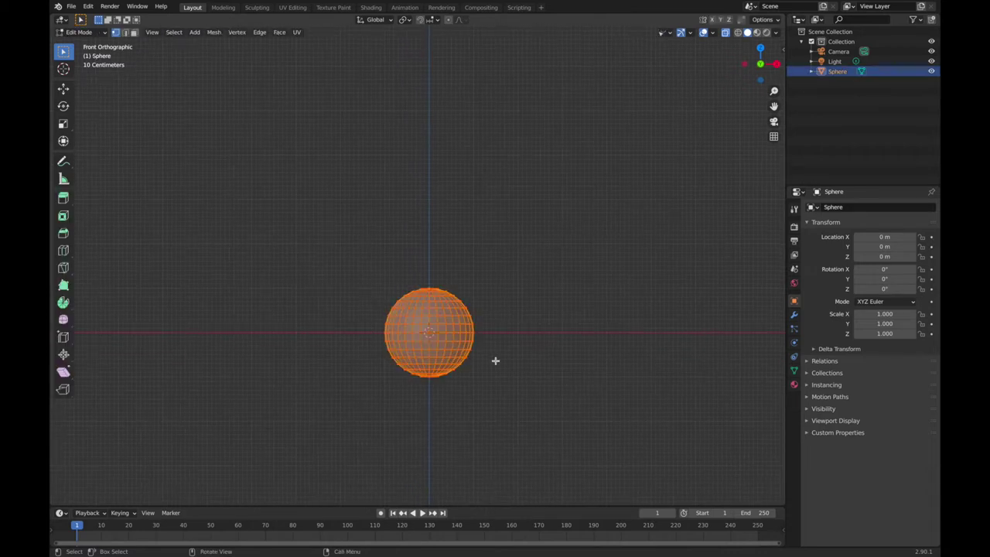
# Step: Delete the sphere's lower-half faces and turn X-ray off in object mode
pyautogui.press('3')
pyautogui.hotkey('alt', 'a')
pyautogui.press('b')
pyautogui.moveTo(443, 378); pyautogui.dragTo(378, 336)
pyautogui.press('x')
pyautogui.click(503, 407)
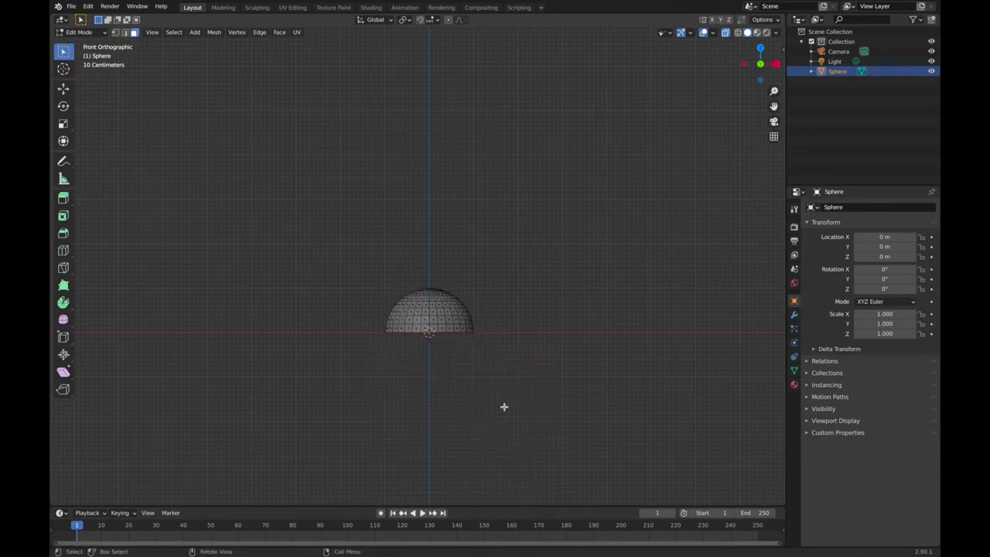
pyautogui.press('Tab')
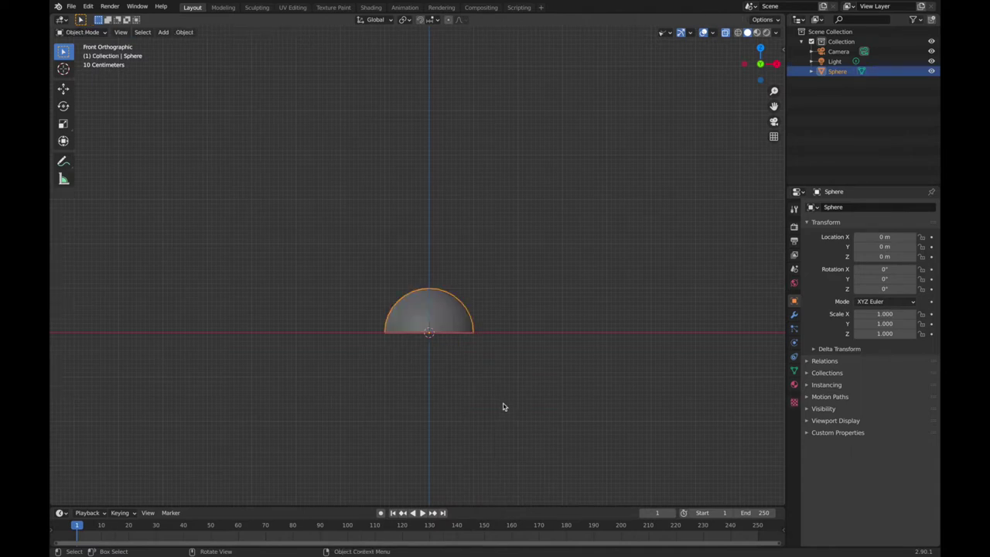
pyautogui.click(725, 33)
# Step: Raise the hemisphere 4 m along Z and zoom in on it
pyautogui.press('g')
pyautogui.press('z')
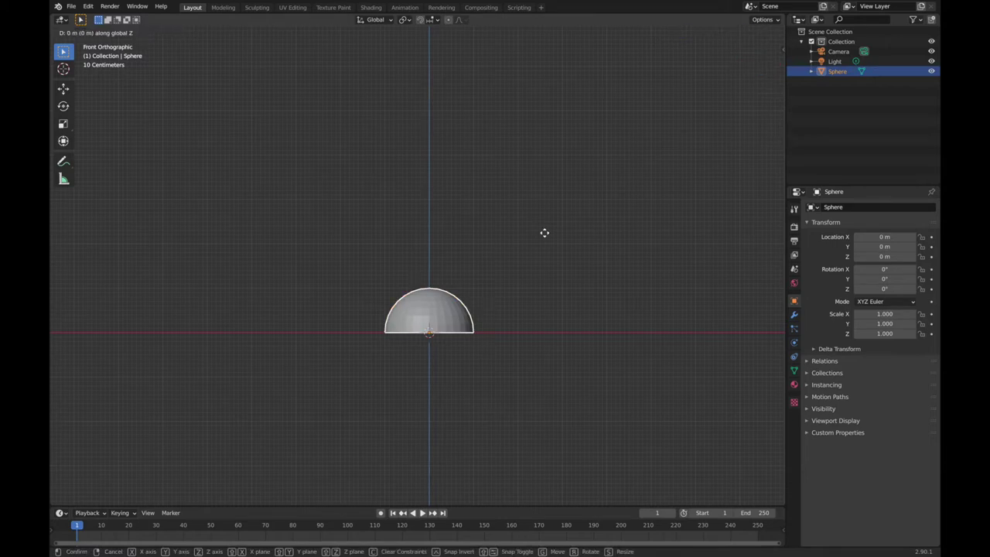
pyautogui.press('0')
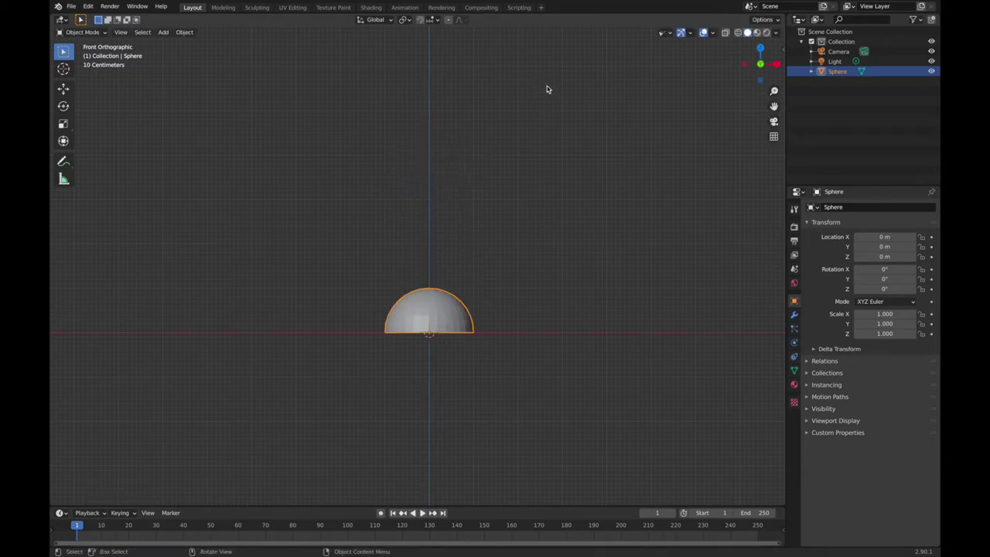
pyautogui.press('4')
pyautogui.press('Return')
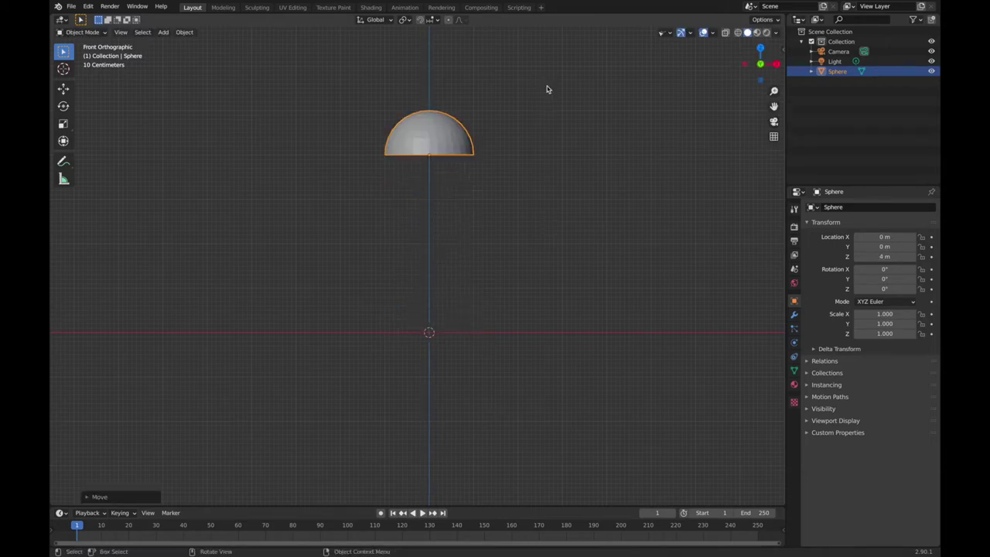
pyautogui.keyDown('shift'); pyautogui.scroll(3, 546, 86); pyautogui.keyUp('shift')
pyautogui.keyDown('shift'); pyautogui.scroll(2, 547, 86); pyautogui.keyUp('shift')
pyautogui.keyDown('shift'); pyautogui.scroll(2, 547, 86); pyautogui.keyUp('shift')
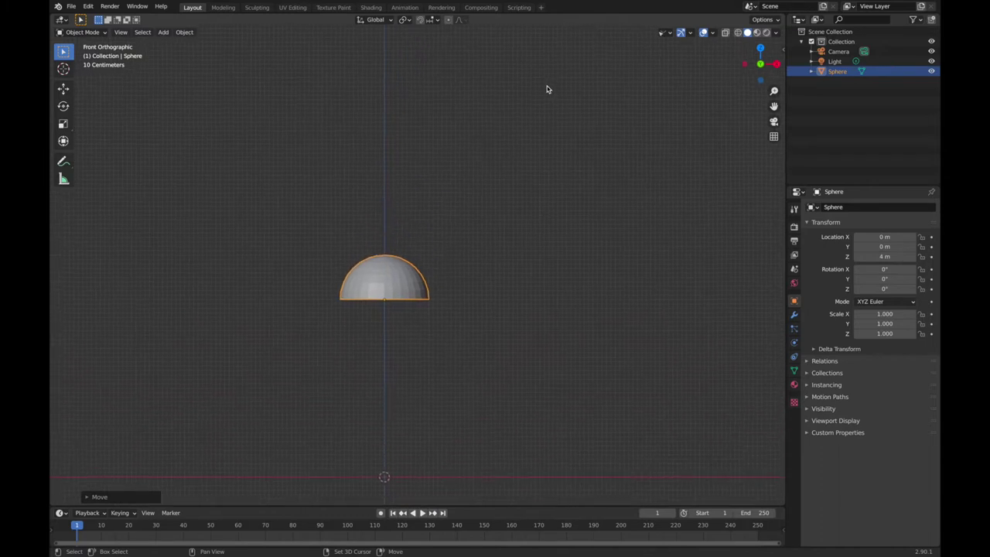
pyautogui.press('Tab')
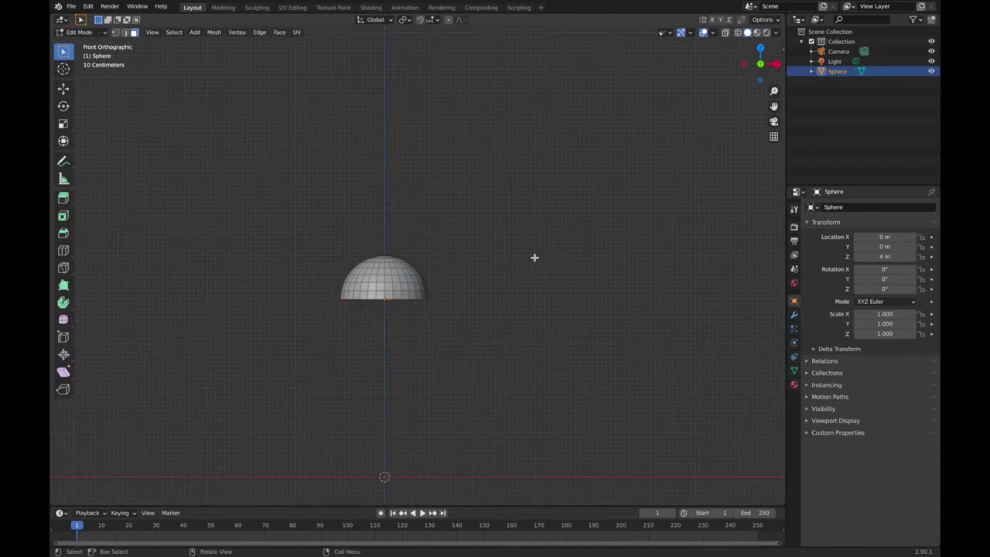
# Step: Extrude the hemisphere's bottom edge loop straight down along Z to form the body
pyautogui.keyDown('alt'); pyautogui.click(406, 299); pyautogui.keyUp('alt')
pyautogui.press('e')
pyautogui.press('z')
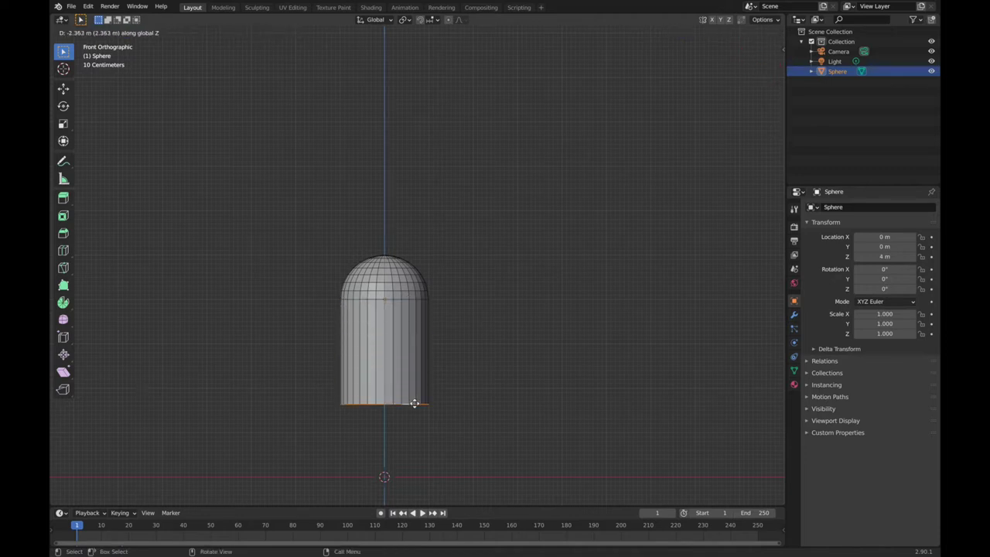
pyautogui.click(414, 405)
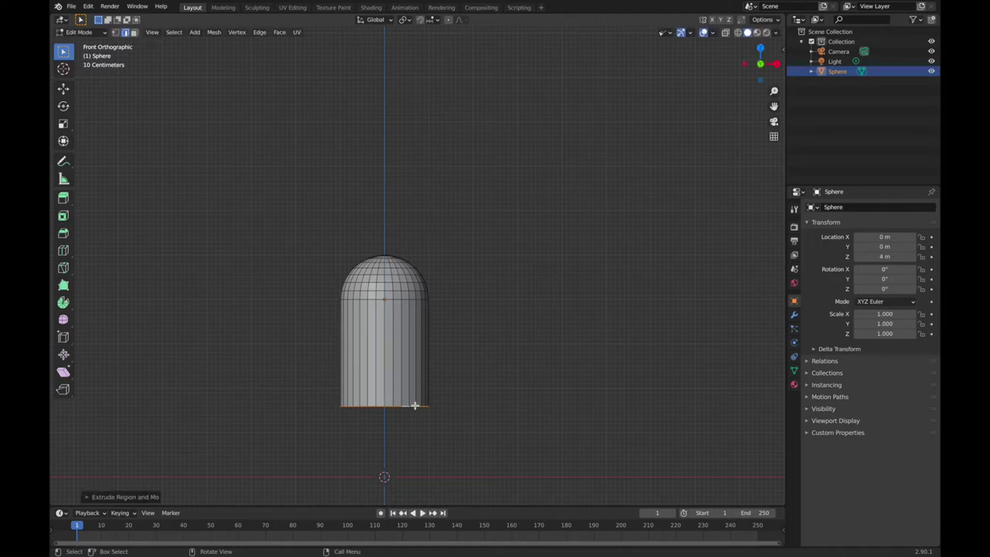
pyautogui.press('Tab')
pyautogui.keyDown('shift'); pyautogui.moveTo(414, 409); pyautogui.dragTo(415, 408, button='middle'); pyautogui.keyUp('shift')
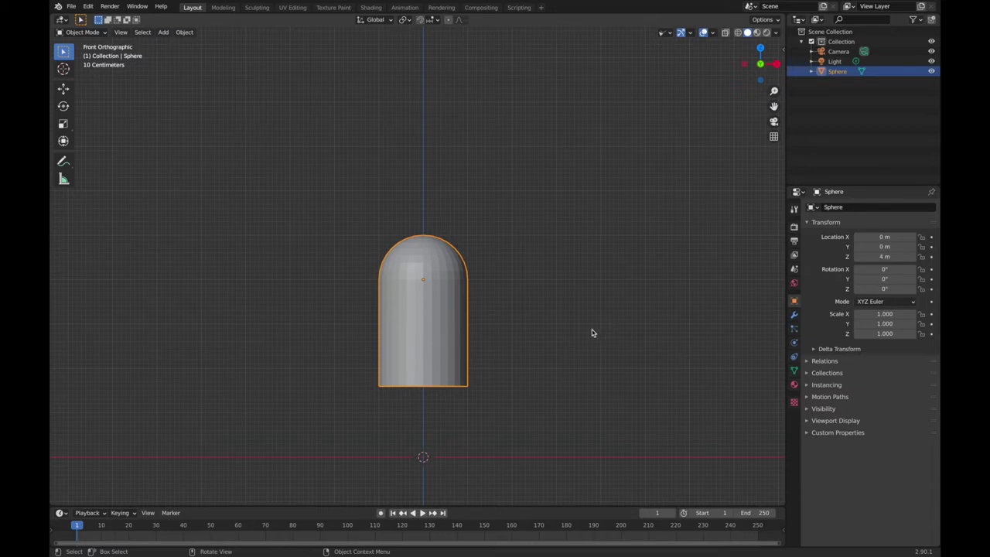
# Step: Add a level-2 Subdivision modifier to the body and apply it to the mesh
pyautogui.hotkey('ctrl', '2')
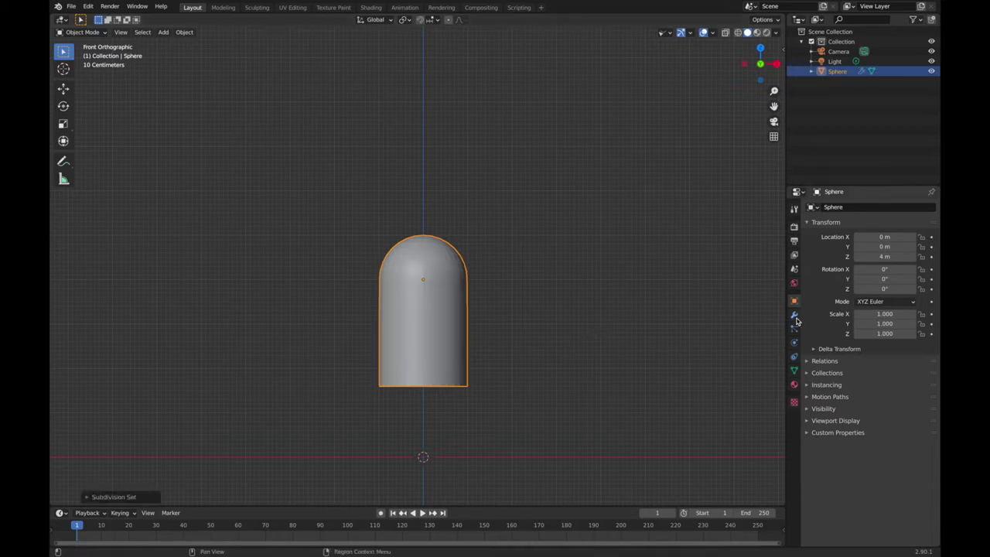
pyautogui.click(793, 314)
pyautogui.click(909, 224)
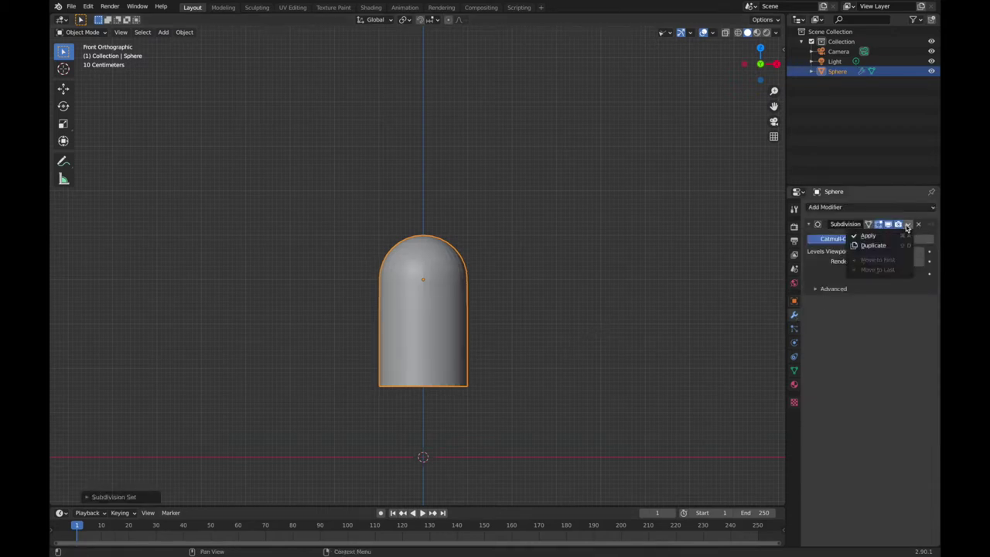
pyautogui.click(869, 236)
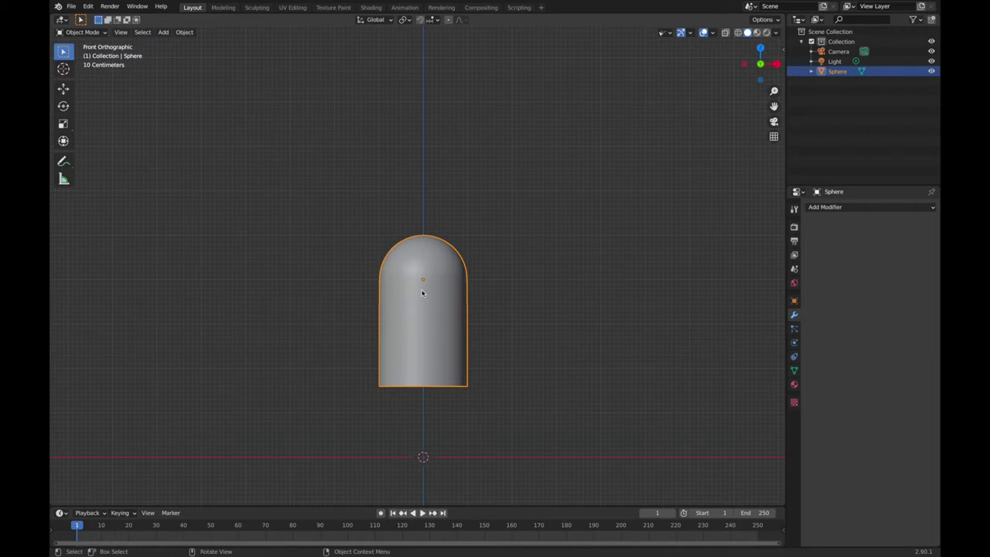
pyautogui.press('Tab')
pyautogui.press('Tab')
pyautogui.click(486, 307)
pyautogui.click(454, 315)
pyautogui.click(484, 316)
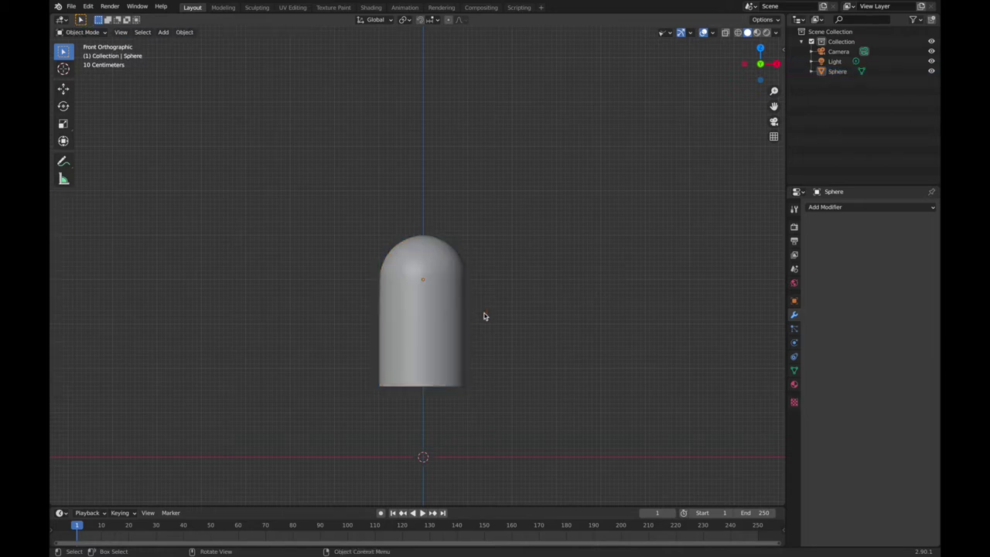
pyautogui.hotkey('shift', 'a')
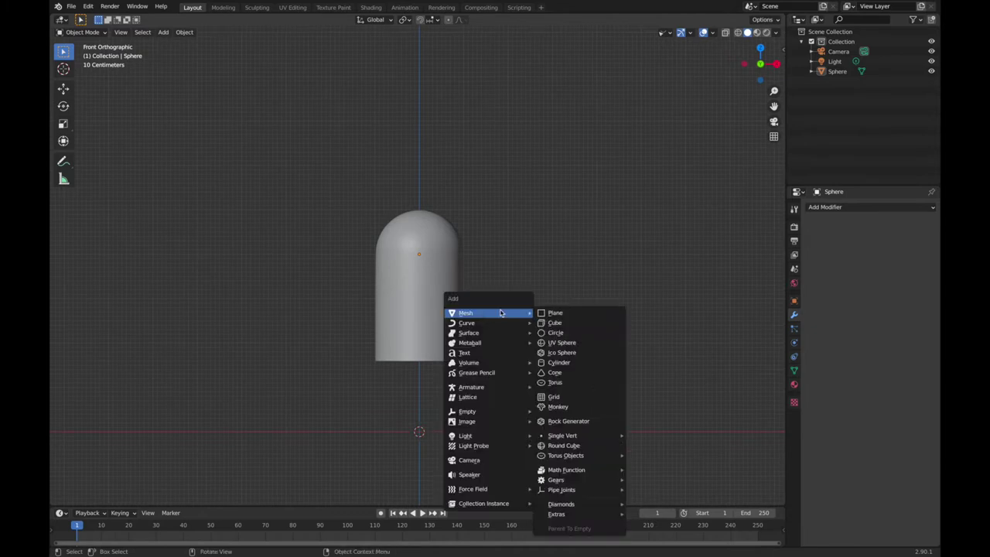
# Step: Add a circle mesh, scale it down and rotate it 90 degrees about X
pyautogui.click(554, 334)
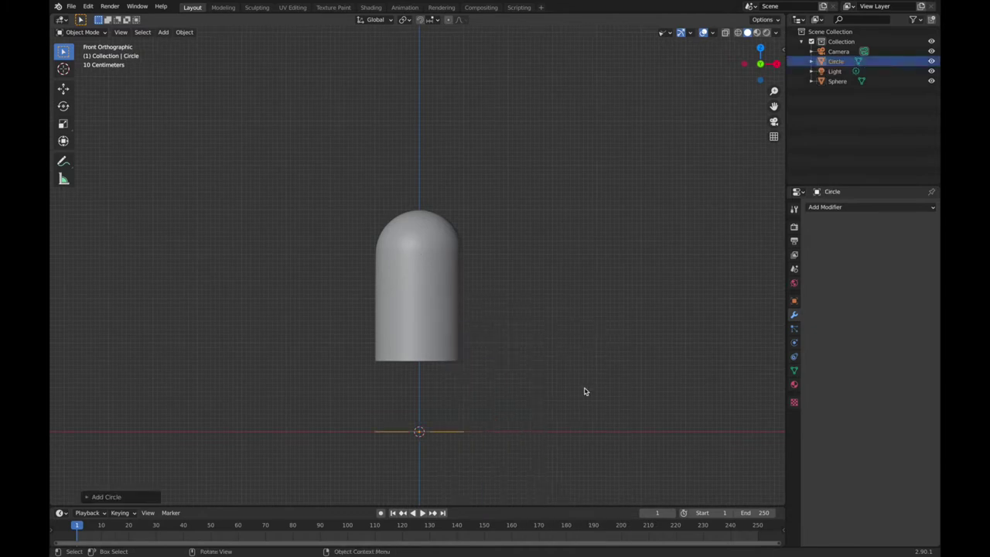
pyautogui.press('s')
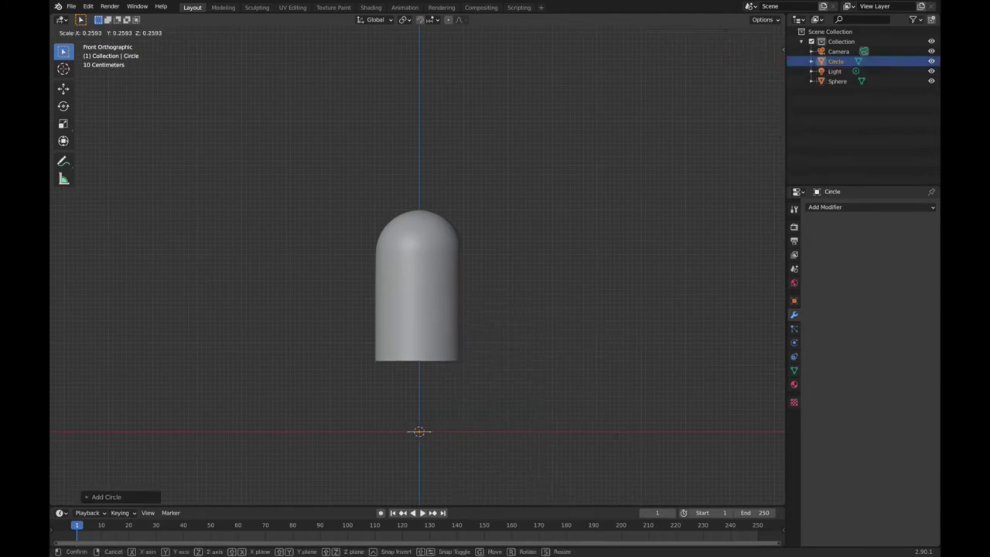
pyautogui.click(445, 438)
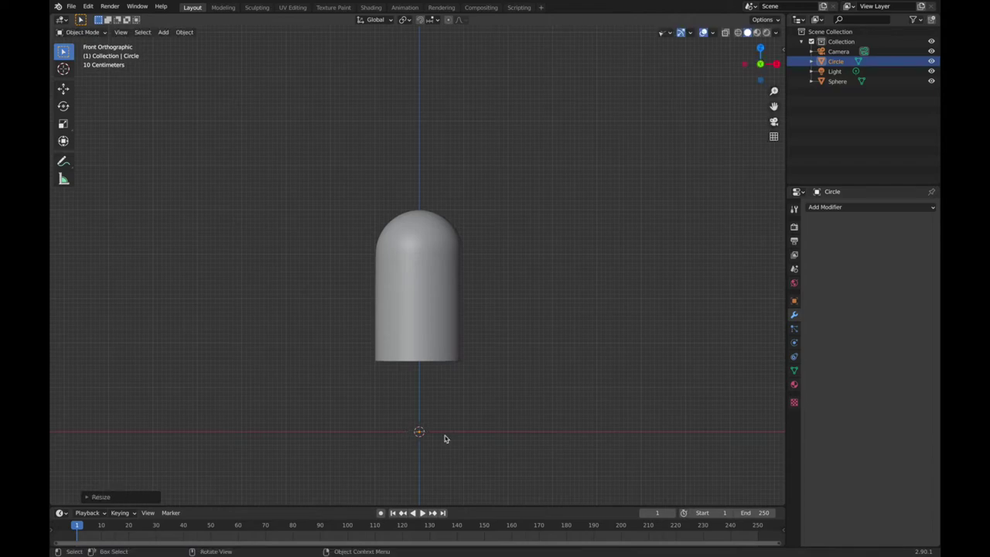
pyautogui.write('rx90')
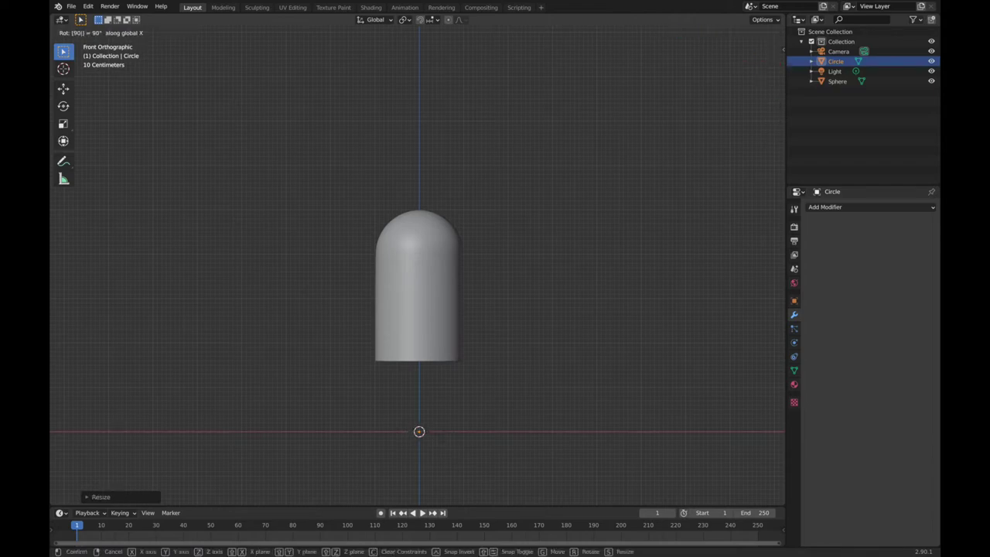
pyautogui.press('Return')
# Step: Shrink the circle, move it left of centre, and duplicate a copy to the right
pyautogui.press('s')
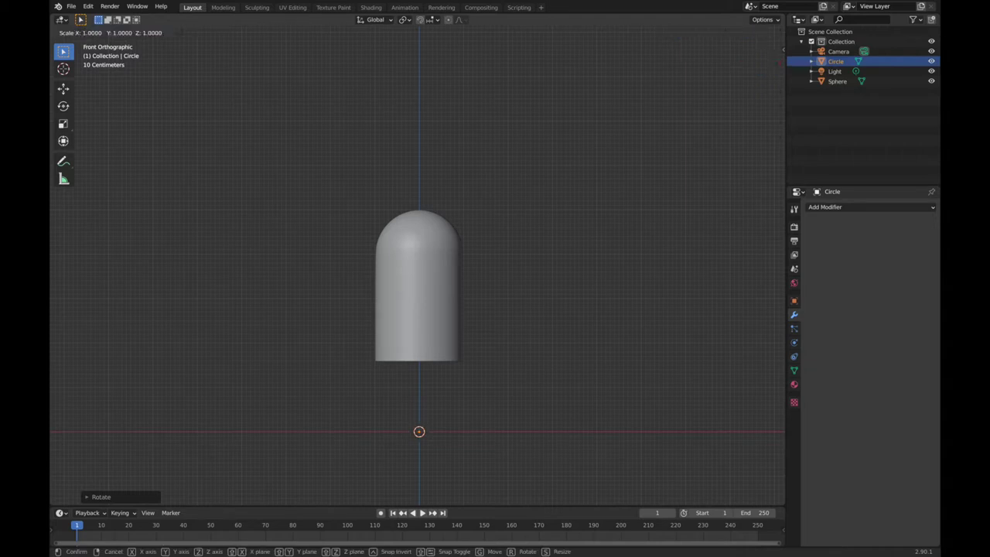
pyautogui.click(437, 440)
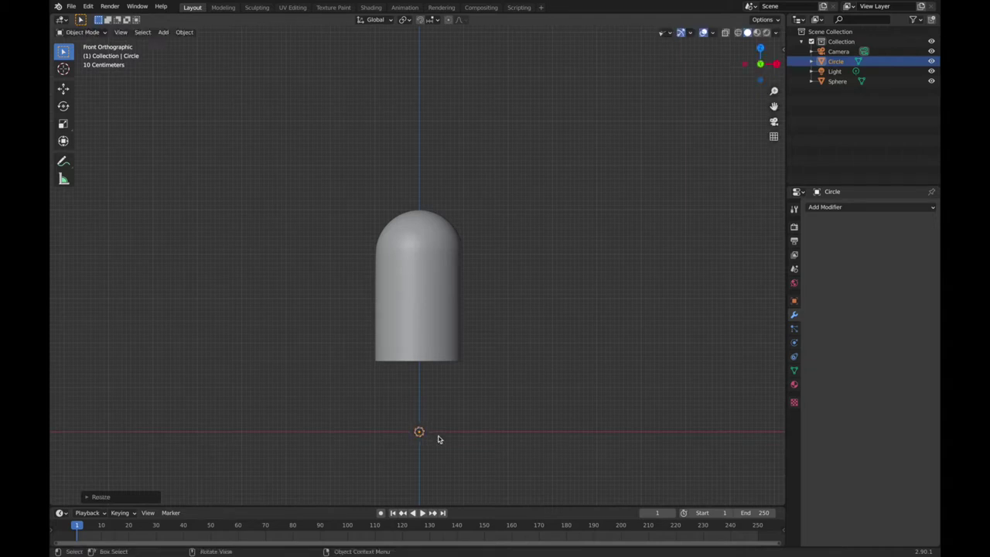
pyautogui.press('g')
pyautogui.press('x')
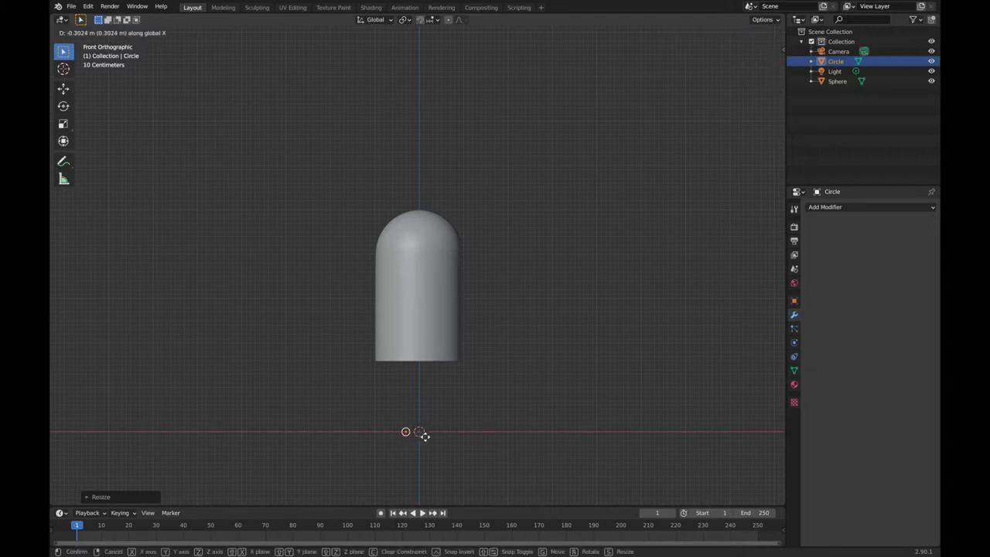
pyautogui.click(424, 435)
pyautogui.hotkey('shift', 'd')
pyautogui.press('x')
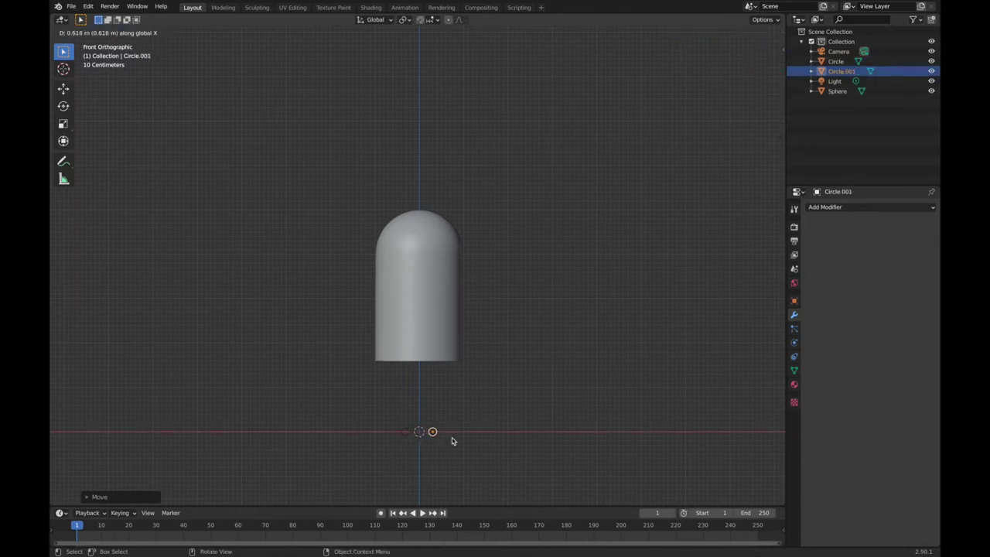
pyautogui.click(452, 436)
pyautogui.keyDown('shift'); pyautogui.click(408, 437); pyautogui.keyUp('shift')
pyautogui.press('Tab')
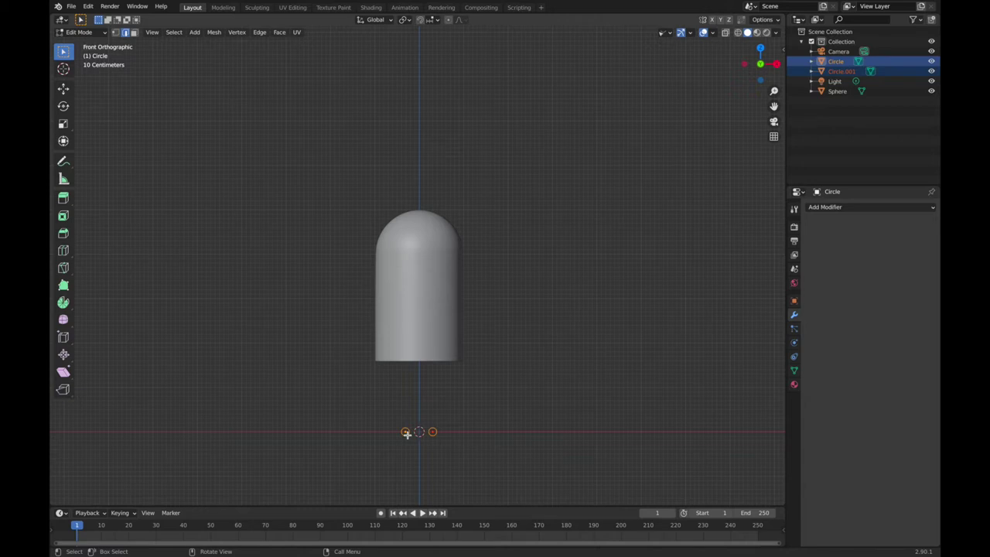
# Step: Raise both circles to eye height and move them forward along Y onto the ghost's front
pyautogui.press('1')
pyautogui.press('Tab')
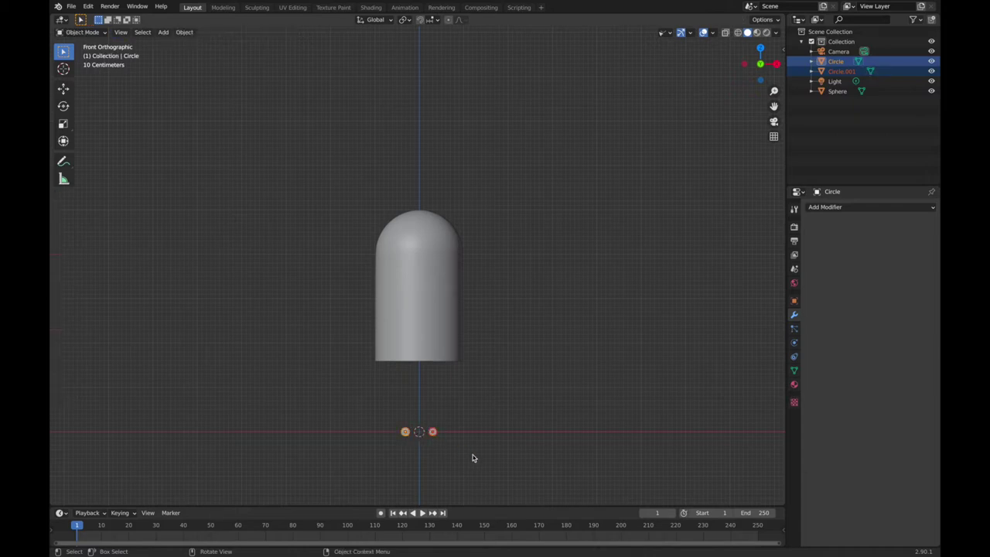
pyautogui.press('g')
pyautogui.press('z')
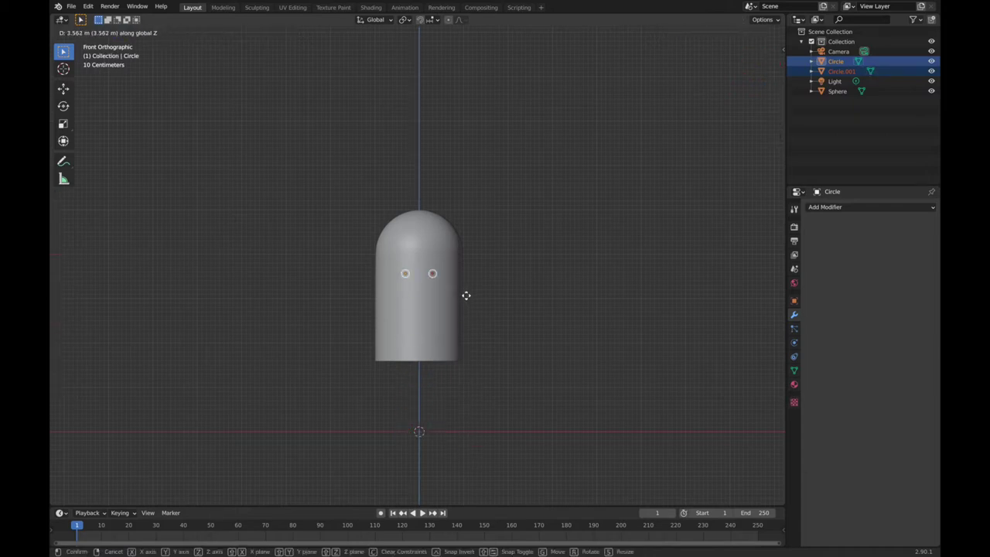
pyautogui.click(465, 291)
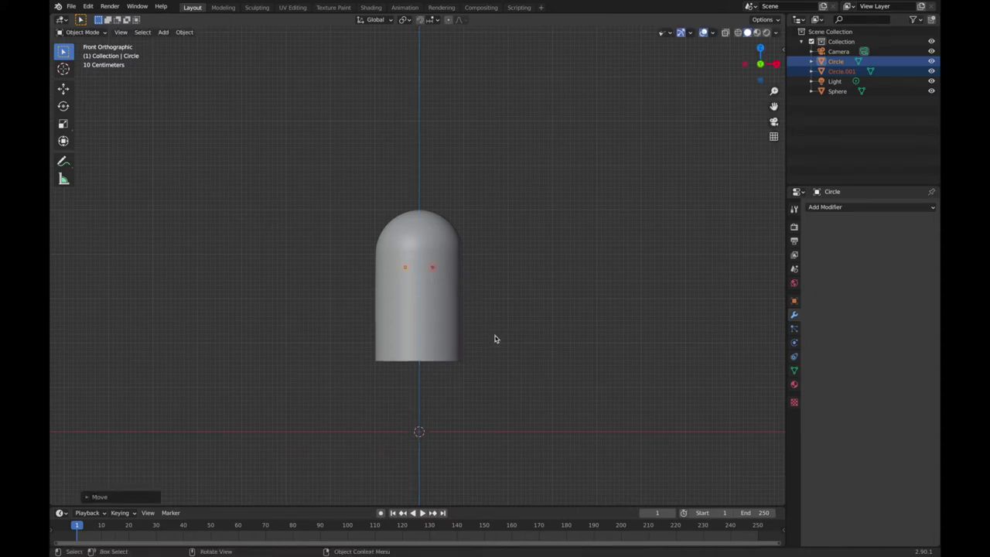
pyautogui.moveTo(495, 339); pyautogui.dragTo(497, 338, button='middle')
pyautogui.press('g')
pyautogui.press('y')
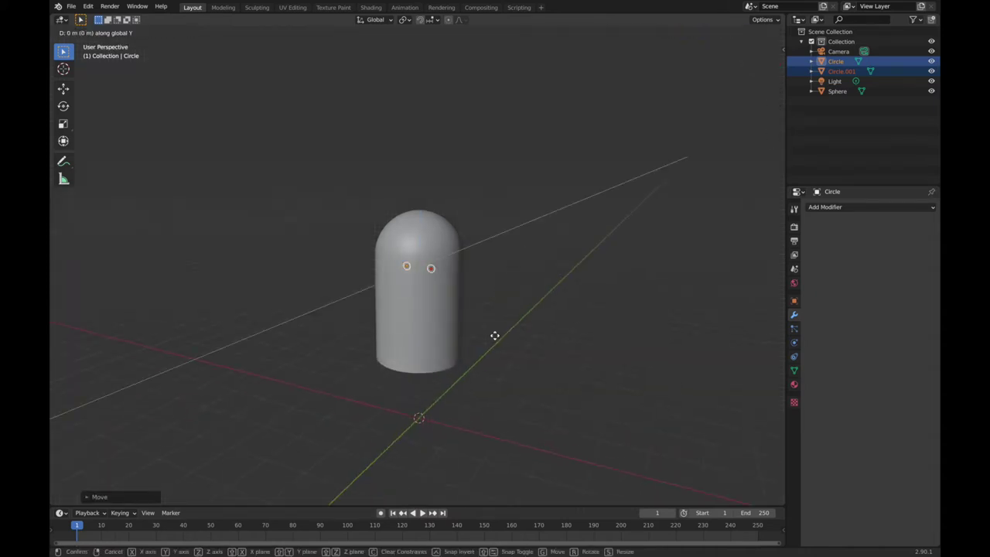
pyautogui.click(428, 419)
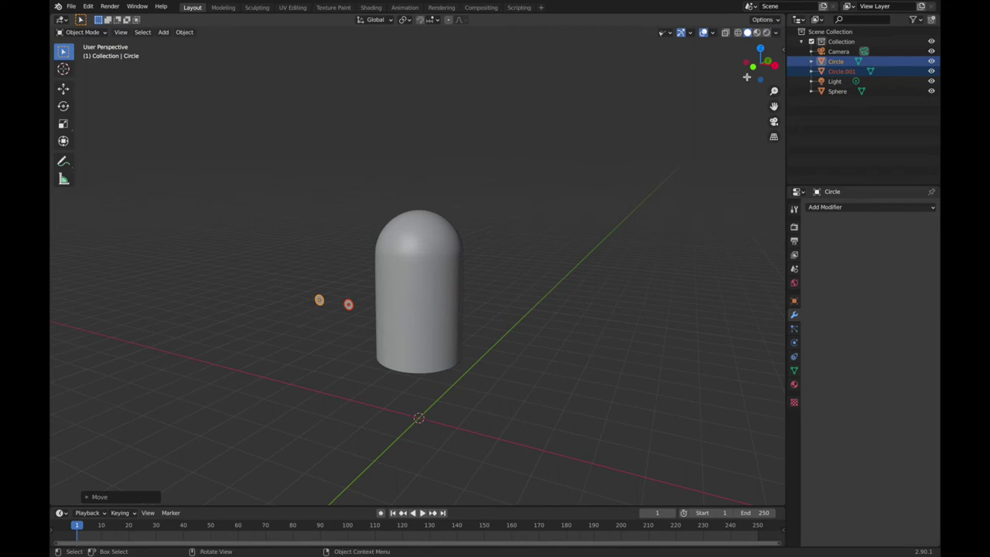
# Step: In front view, reselect both eyes and raise them slightly higher on the head
pyautogui.press('KP_1')
pyautogui.click(507, 259)
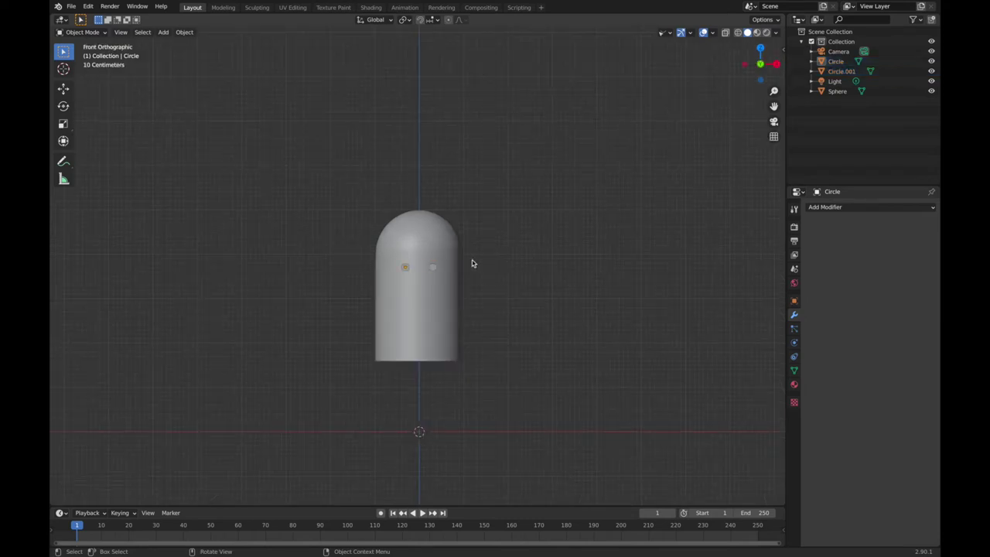
pyautogui.click(434, 270)
pyautogui.keyDown('shift'); pyautogui.click(406, 268); pyautogui.keyUp('shift')
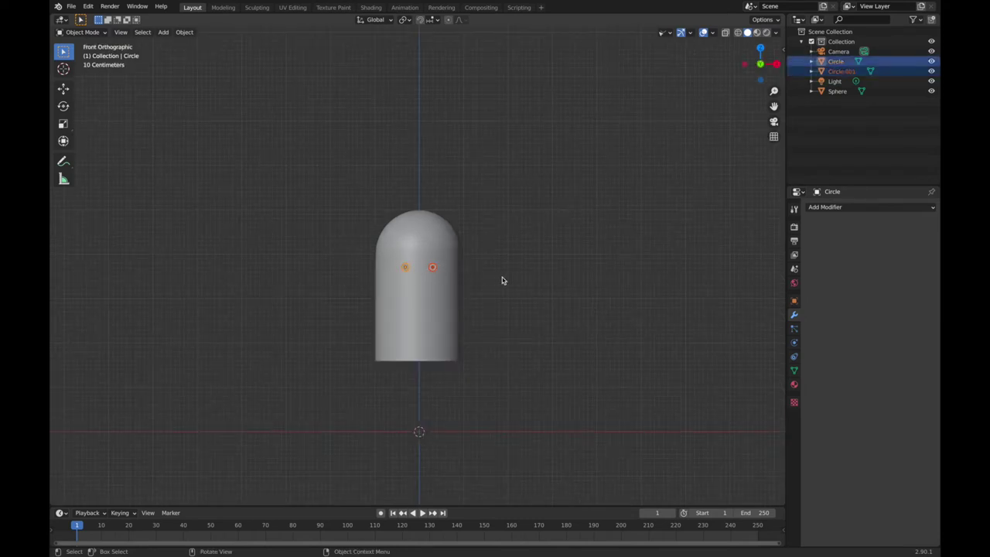
pyautogui.press('g')
pyautogui.press('z')
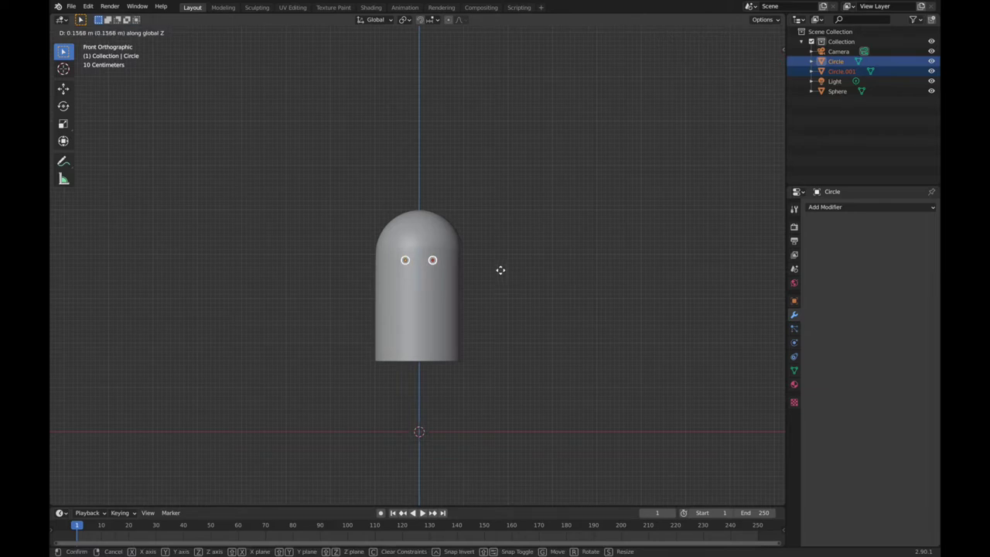
pyautogui.click(500, 271)
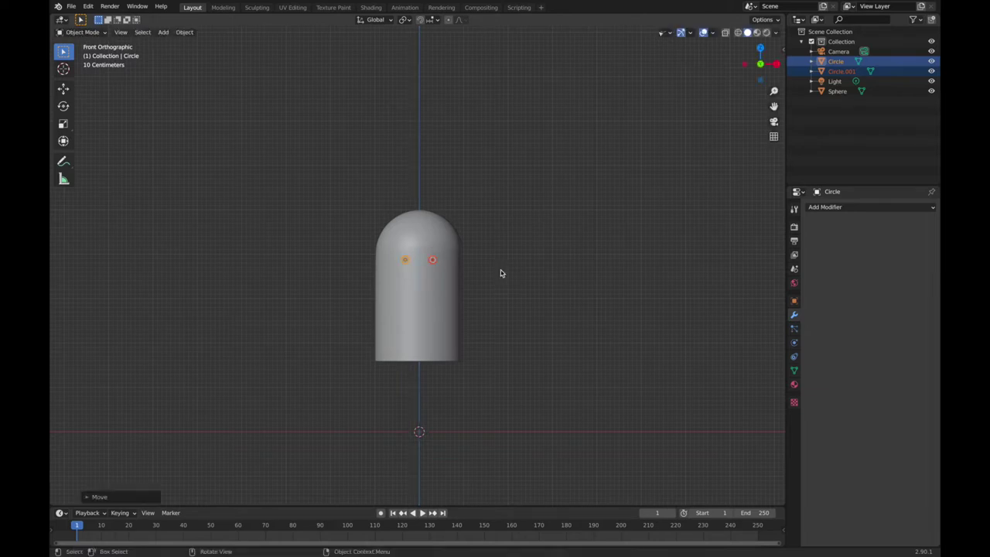
pyautogui.hotkey('alt', 'a')
pyautogui.press('Tab')
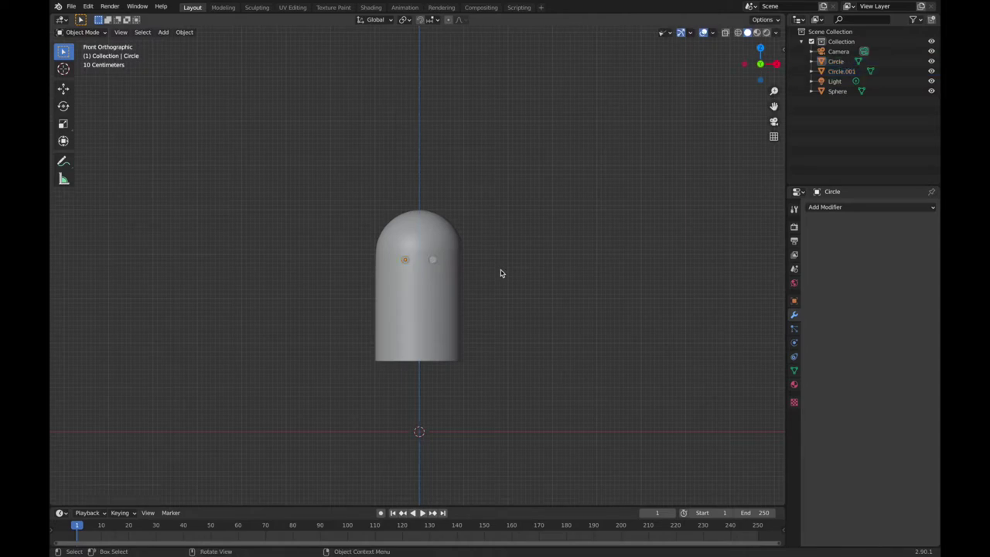
pyautogui.press('Tab')
pyautogui.hotkey('shift', 'a')
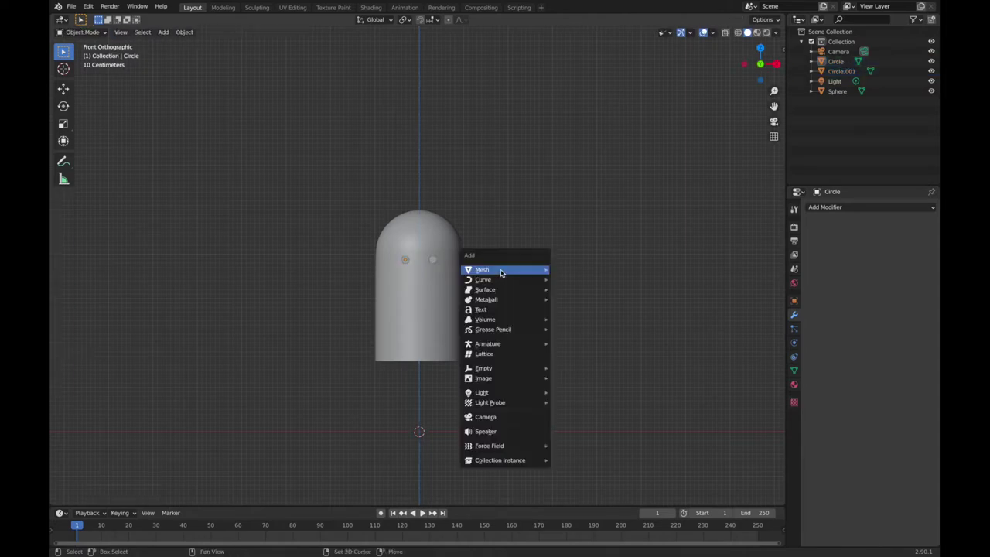
# Step: Add a plane, shrink it, and rotate it 90 degrees about X to face the front
pyautogui.moveTo(504, 269)
pyautogui.click(564, 270)
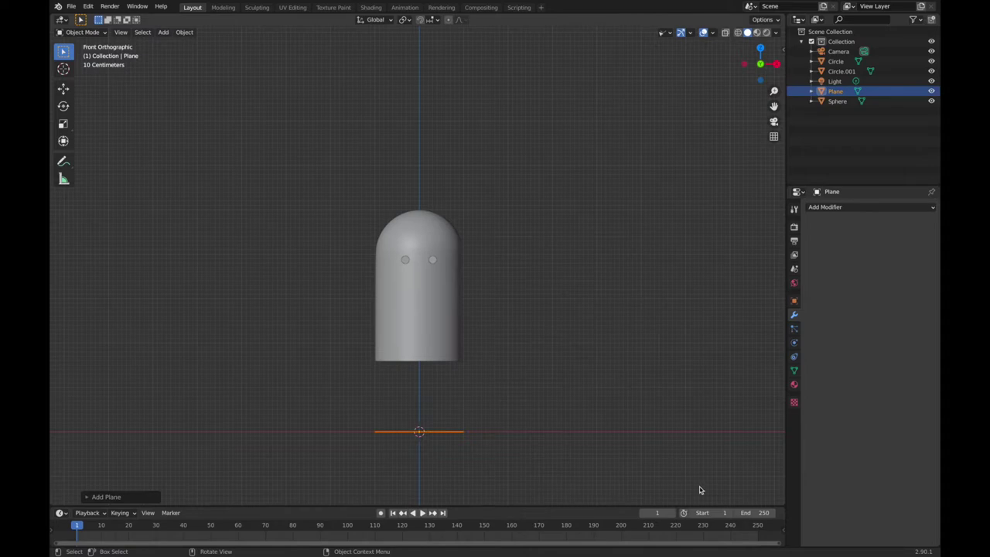
pyautogui.press('s')
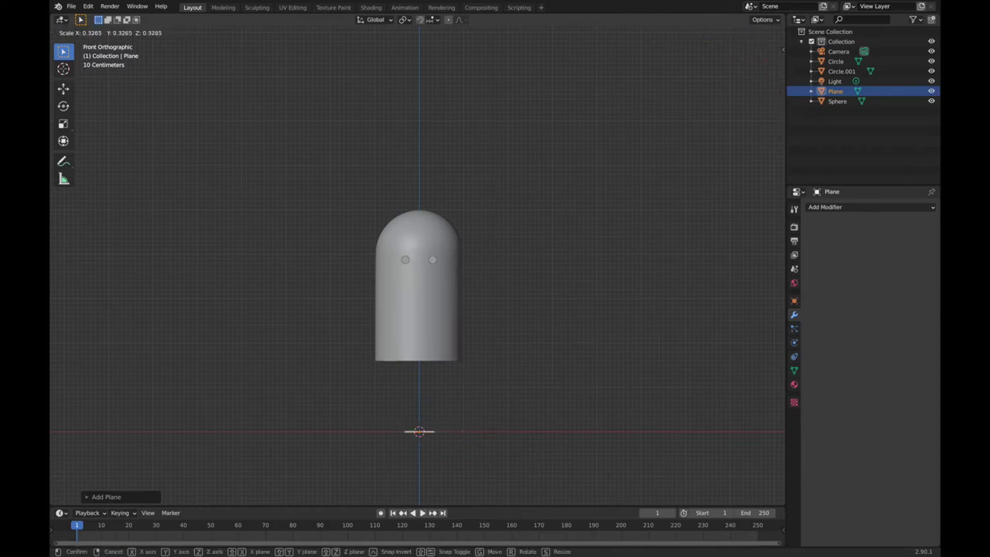
pyautogui.click(517, 460)
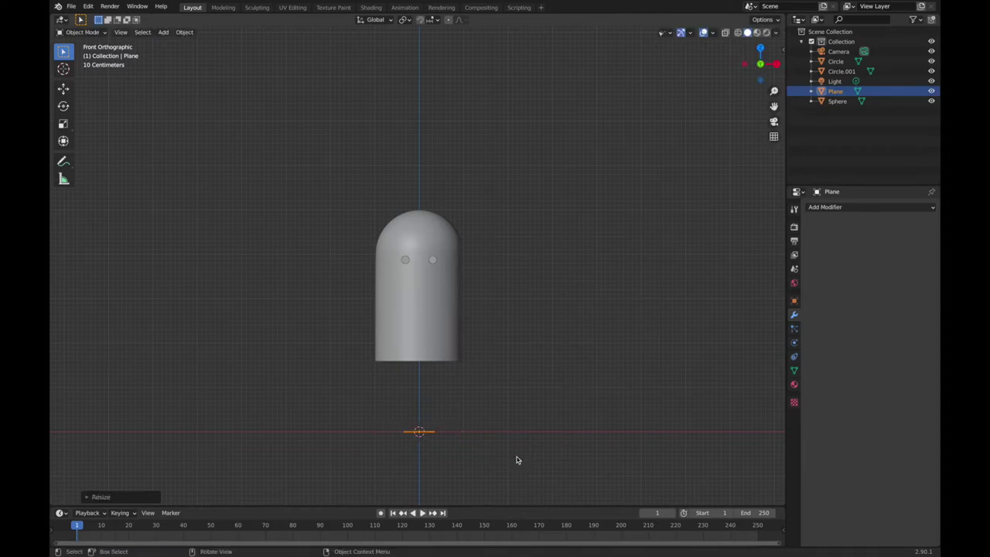
pyautogui.write('rx90')
pyautogui.press('Return')
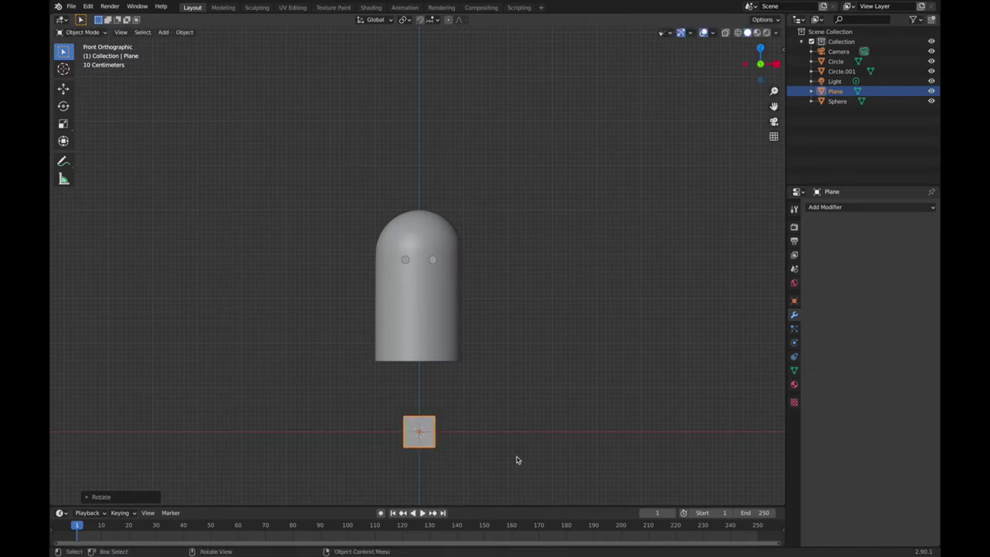
# Step: Flatten the plane along Z, apply its scale, and enter Edit Mode
pyautogui.press('s')
pyautogui.press('z')
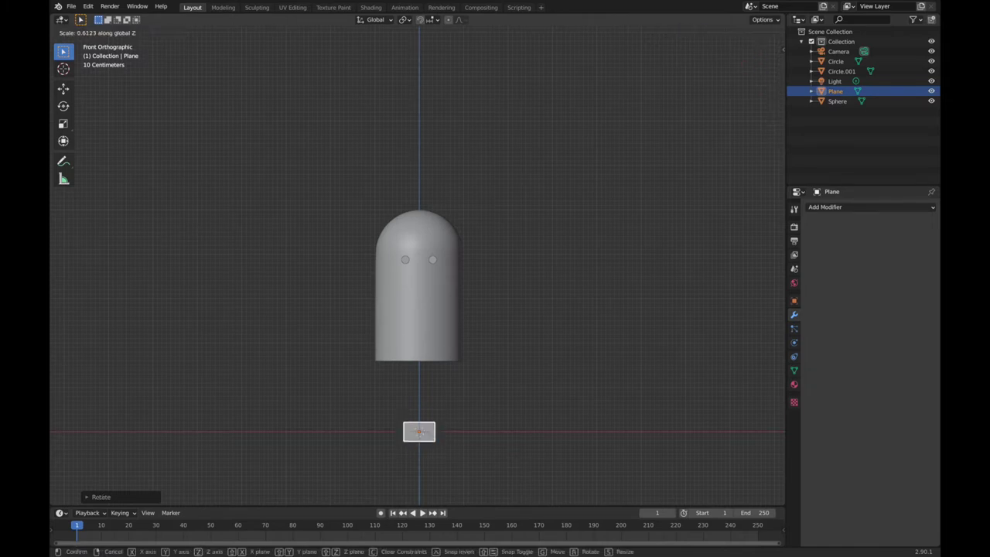
pyautogui.click(464, 454)
pyautogui.press('s')
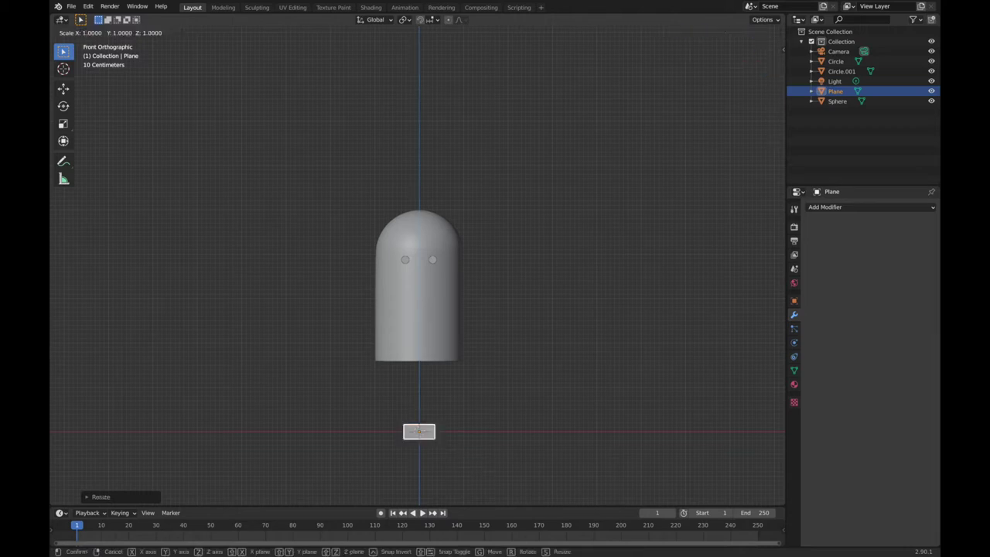
pyautogui.rightClick(461, 459)
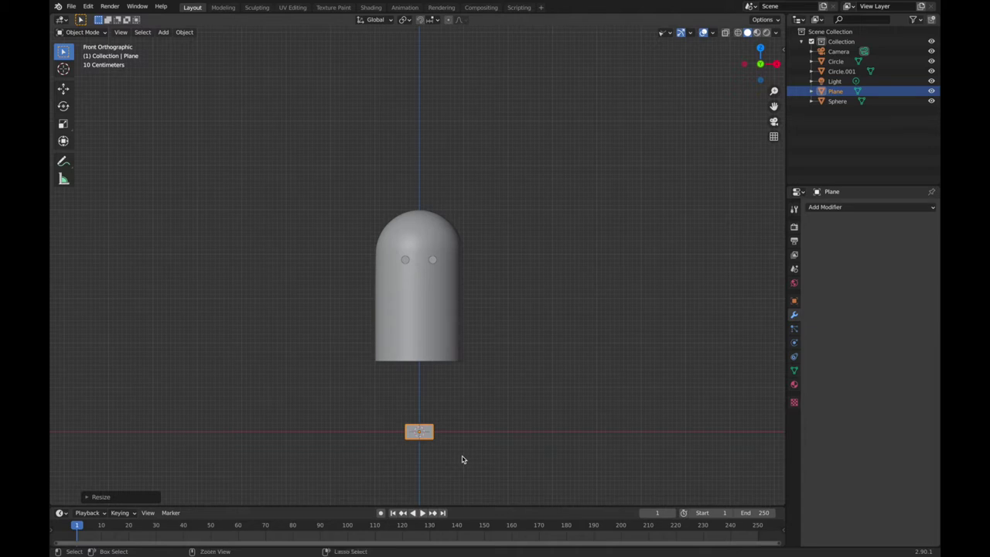
pyautogui.hotkey('ctrl', 'a')
pyautogui.click(455, 443)
pyautogui.press('Tab')
pyautogui.click(435, 440)
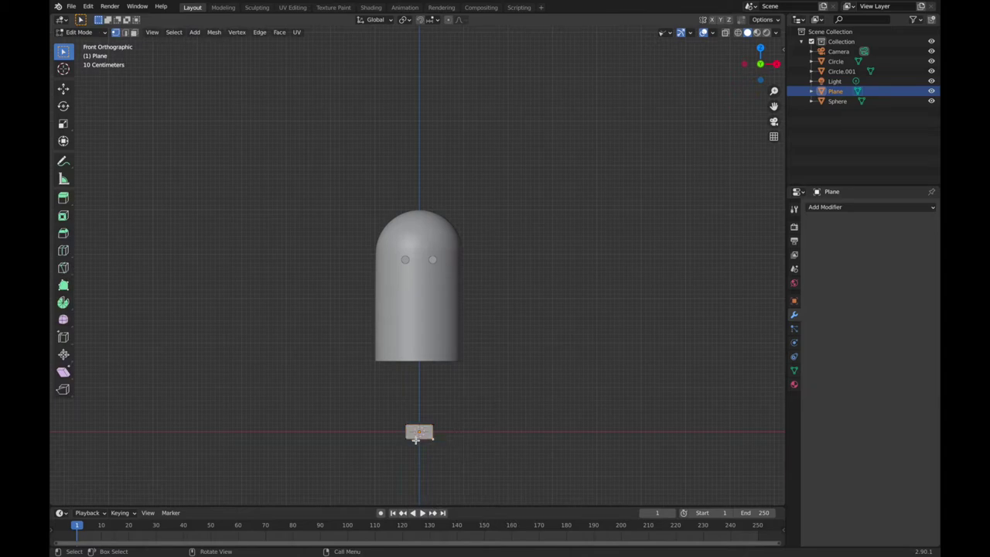
# Step: Merge the plane's two bottom corners into one point and widen the shape along X
pyautogui.click(406, 438)
pyautogui.press('m')
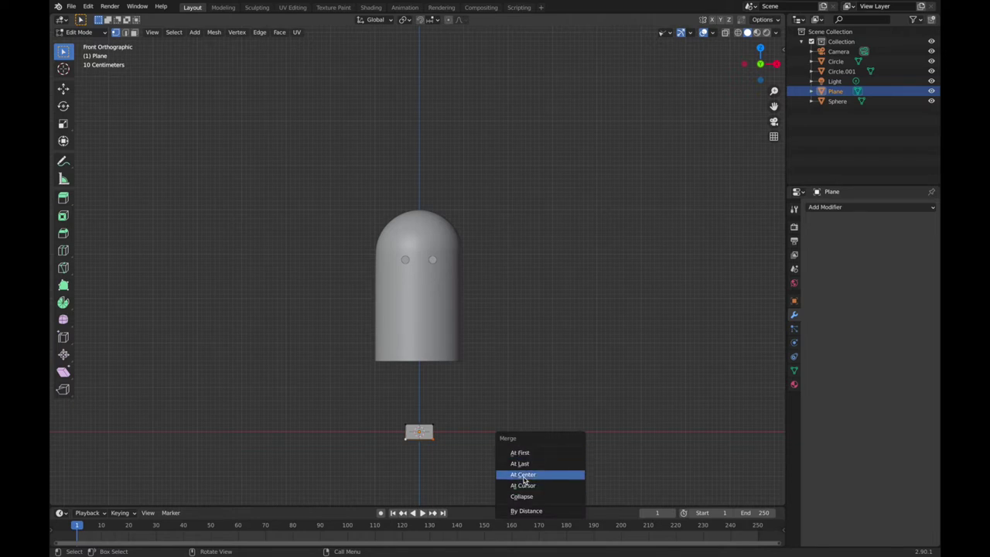
pyautogui.click(523, 474)
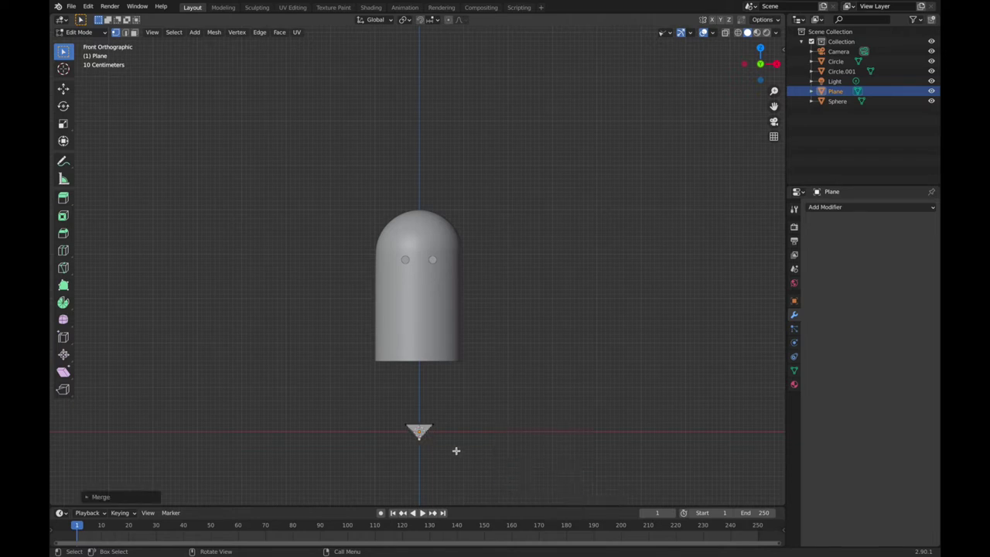
pyautogui.click(435, 440)
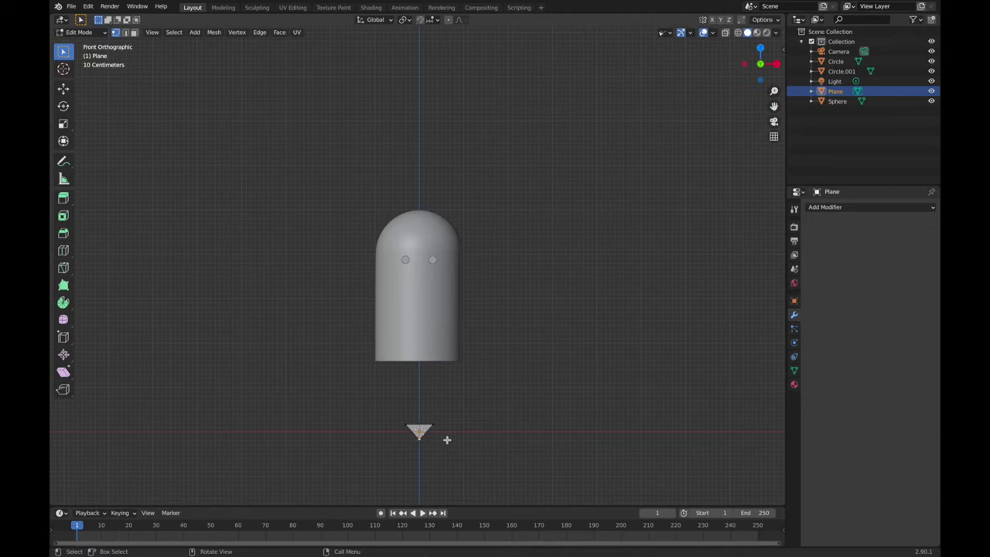
pyautogui.press('s')
pyautogui.press('x')
pyautogui.click(505, 459)
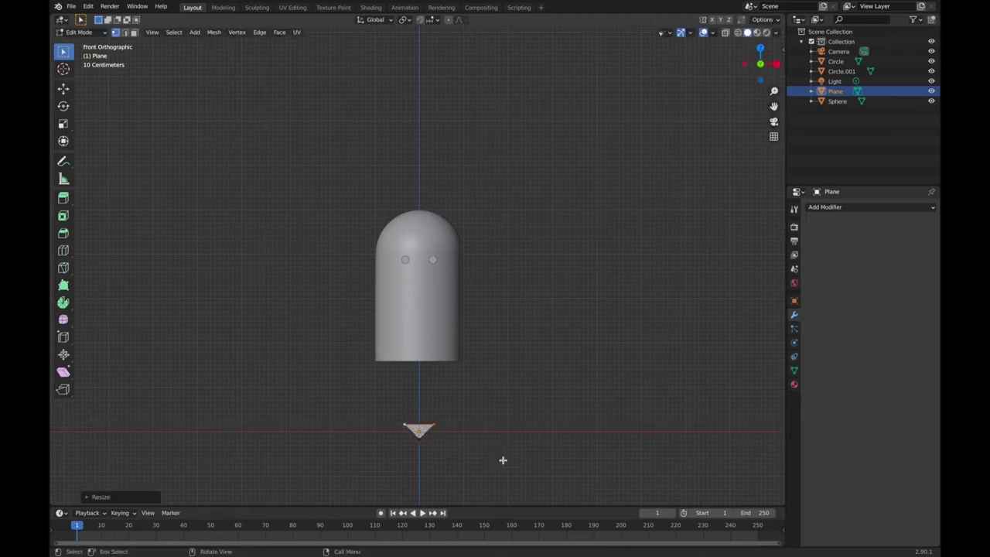
# Step: Vertex-bevel the bottom tip into a rounded smile curve and return to Object Mode
pyautogui.click(418, 435)
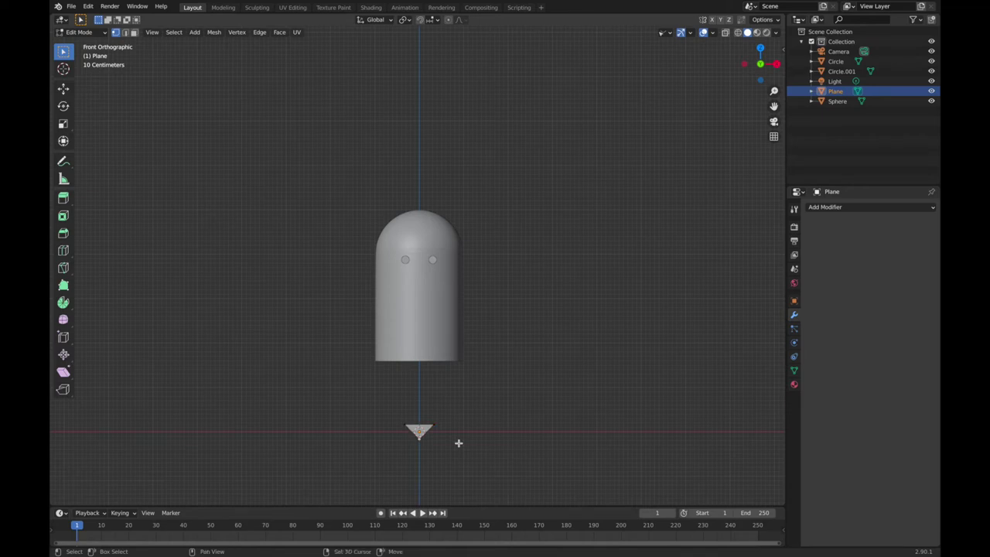
pyautogui.hotkey('ctrl', 'shift', 'b')
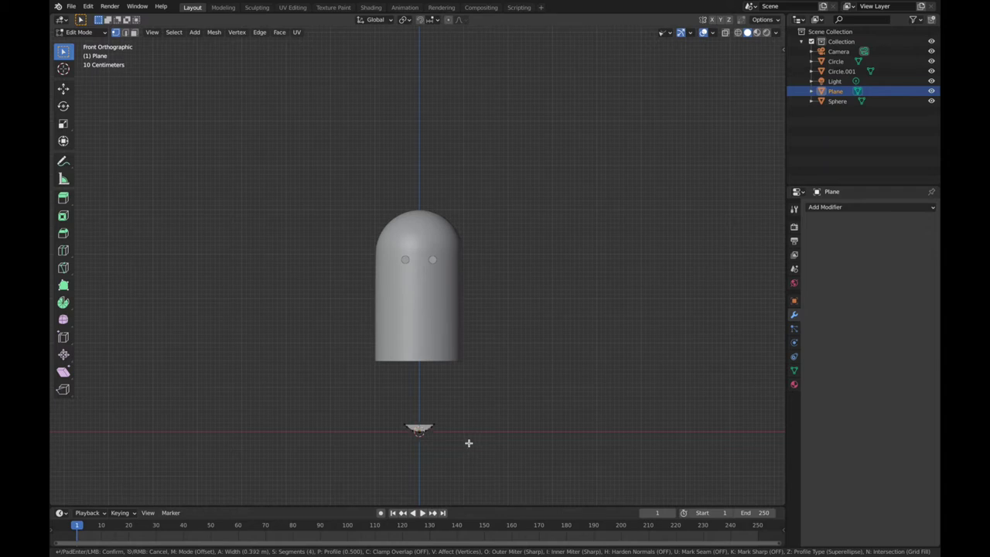
pyautogui.click(469, 443)
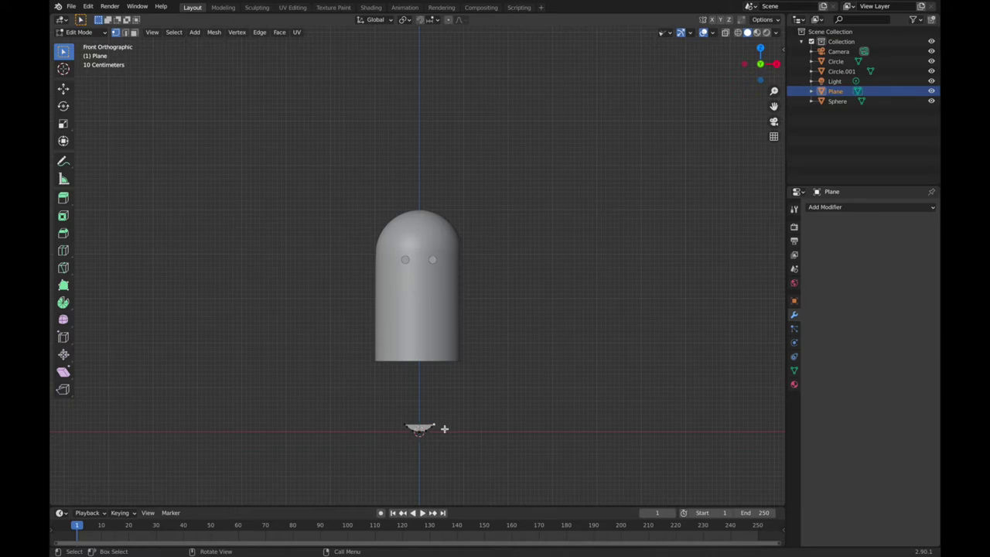
pyautogui.hotkey('ctrl', 'z')
pyautogui.hotkey('ctrl', 'b')
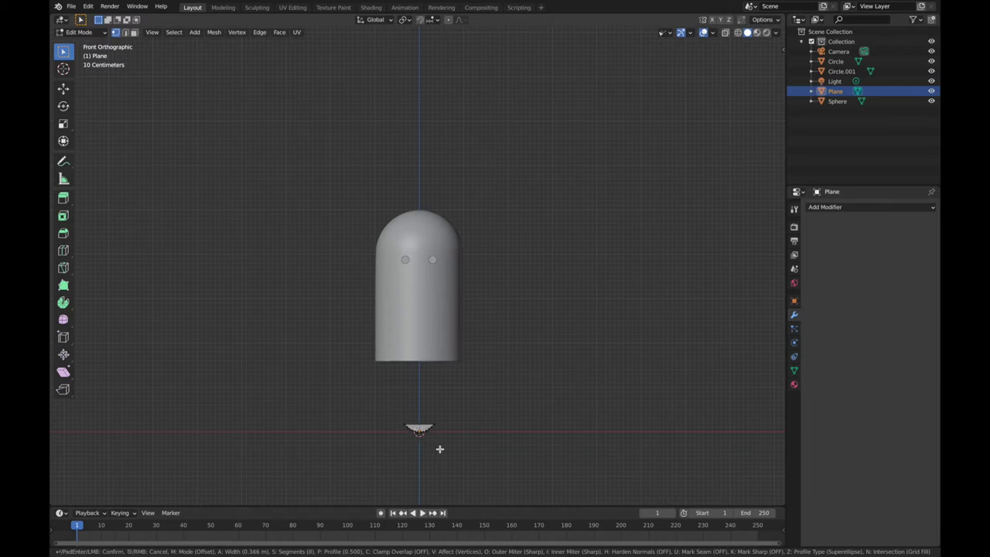
pyautogui.click(439, 448)
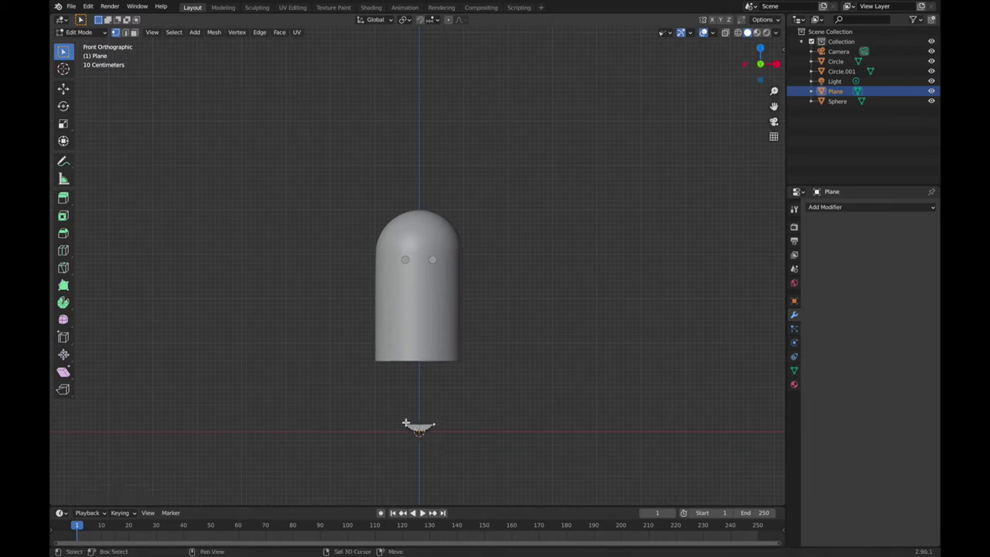
pyautogui.scroll(2, 430, 420)
pyautogui.keyDown('shift'); pyautogui.scroll(-3, 430, 418); pyautogui.keyUp('shift')
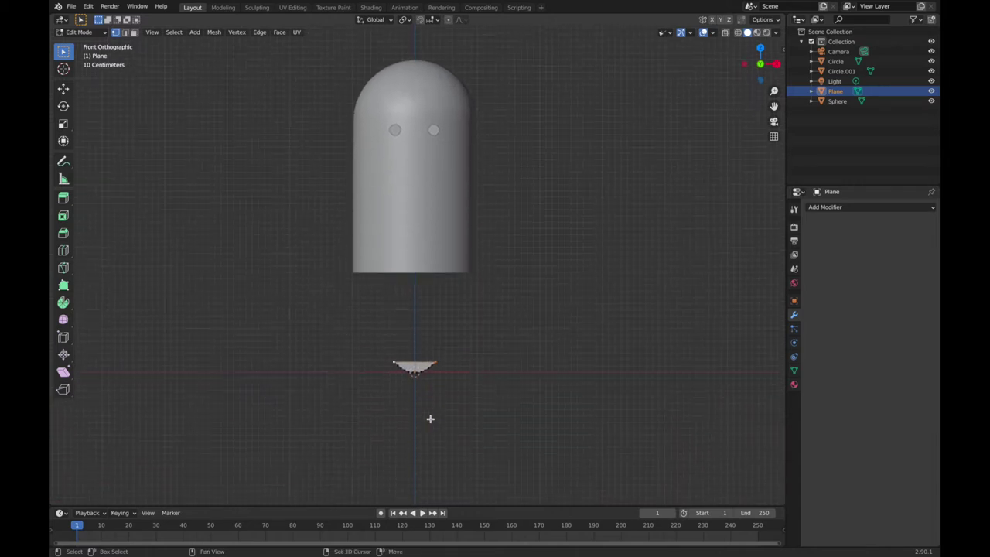
pyautogui.hotkey('ctrl', 'shift', 'b')
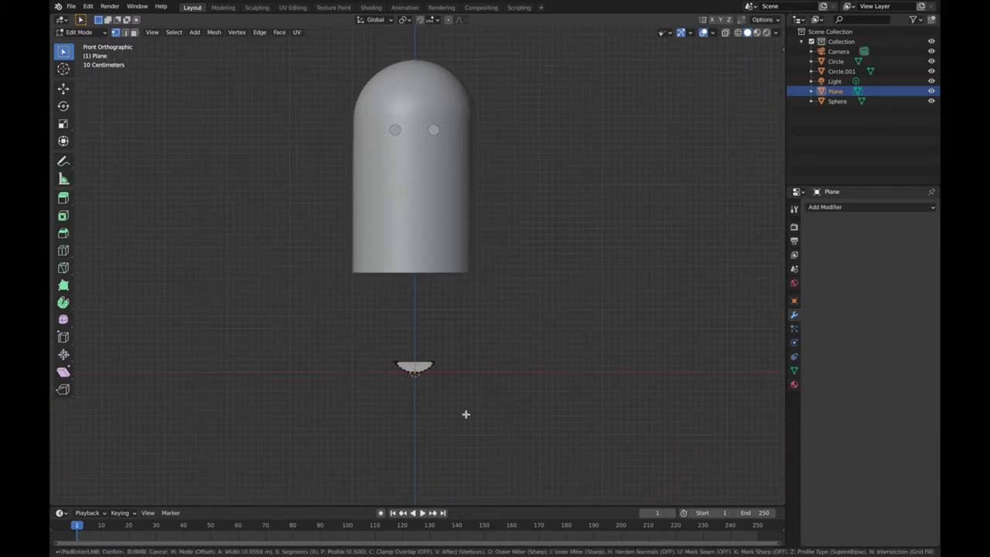
pyautogui.click(464, 413)
pyautogui.press('Tab')
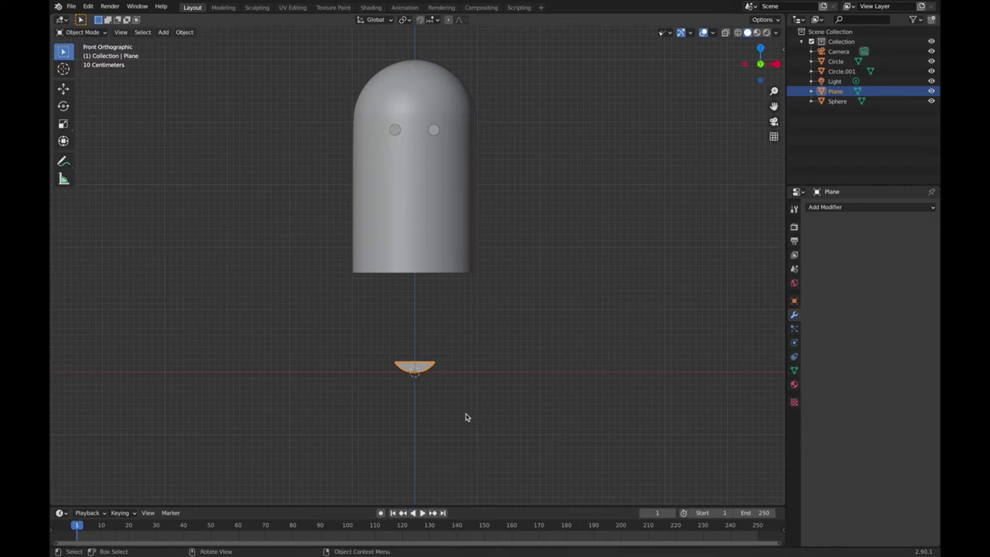
# Step: Move the mouth forward along Y and up along Z onto the face below the eyes
pyautogui.moveTo(466, 418); pyautogui.dragTo(466, 415, button='middle')
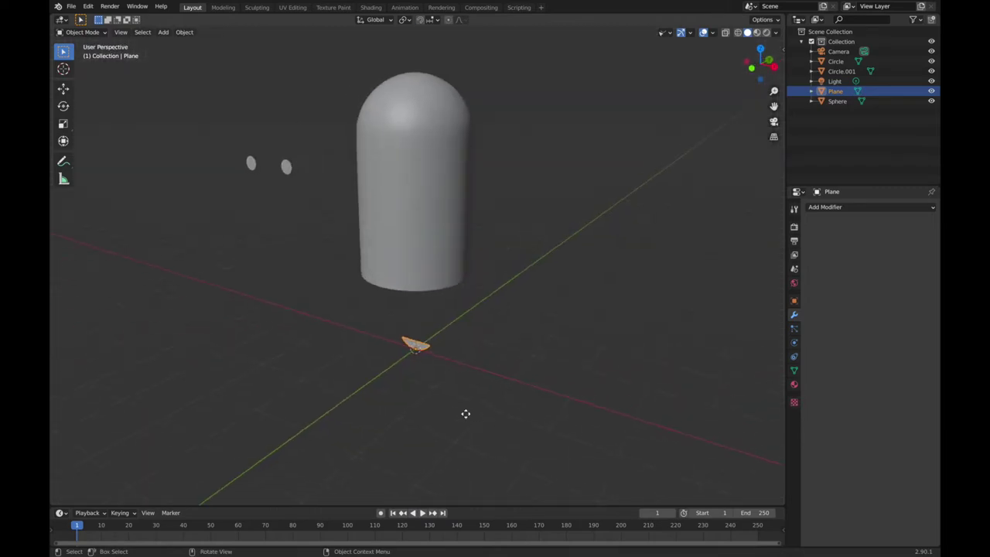
pyautogui.press('g')
pyautogui.press('y')
pyautogui.click(282, 444)
pyautogui.moveTo(282, 444); pyautogui.dragTo(345, 68, button='middle')
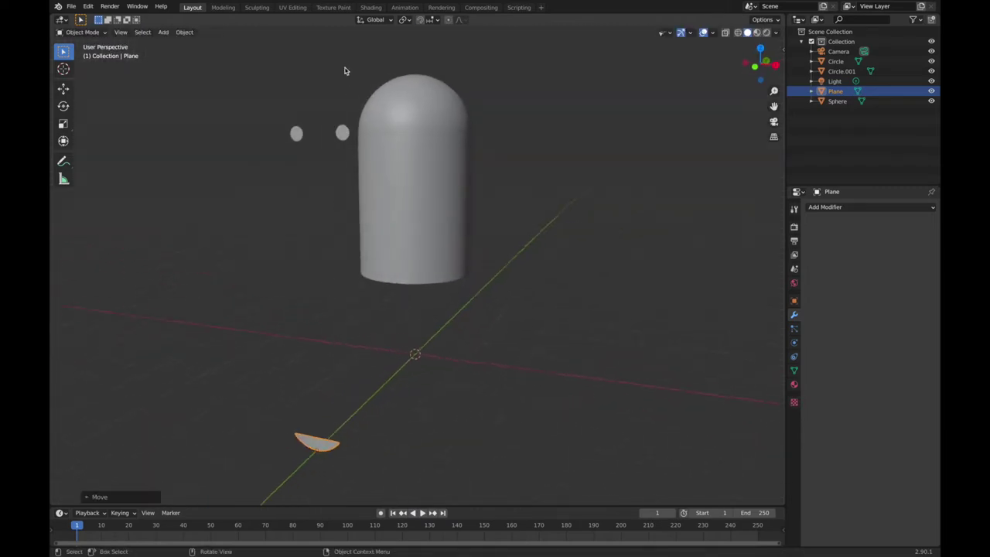
pyautogui.click(760, 62)
pyautogui.press('g')
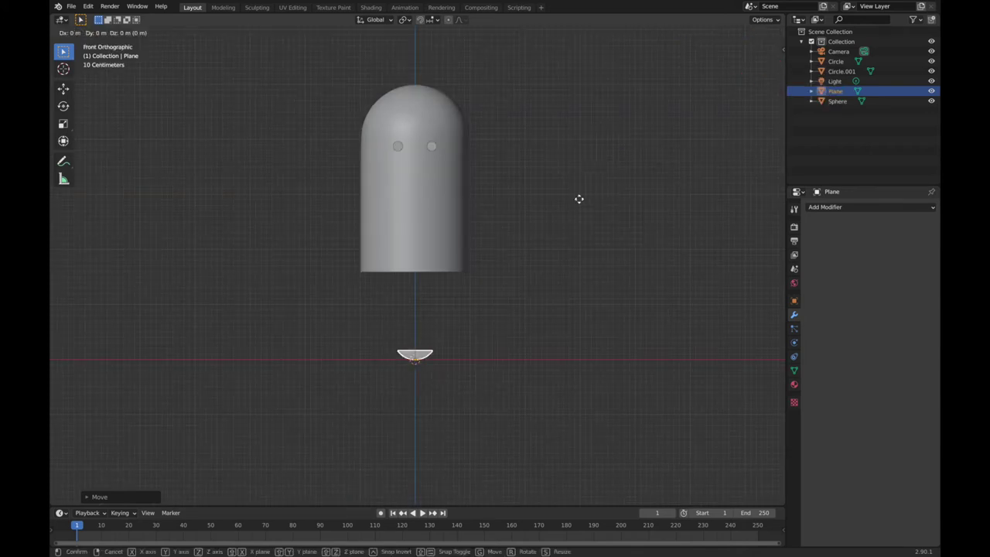
pyautogui.press('z')
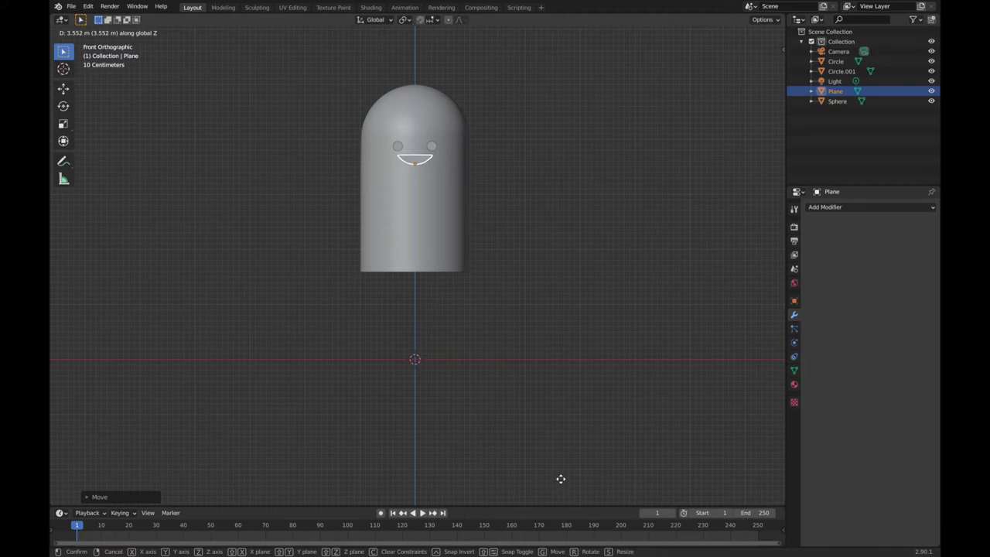
pyautogui.click(561, 479)
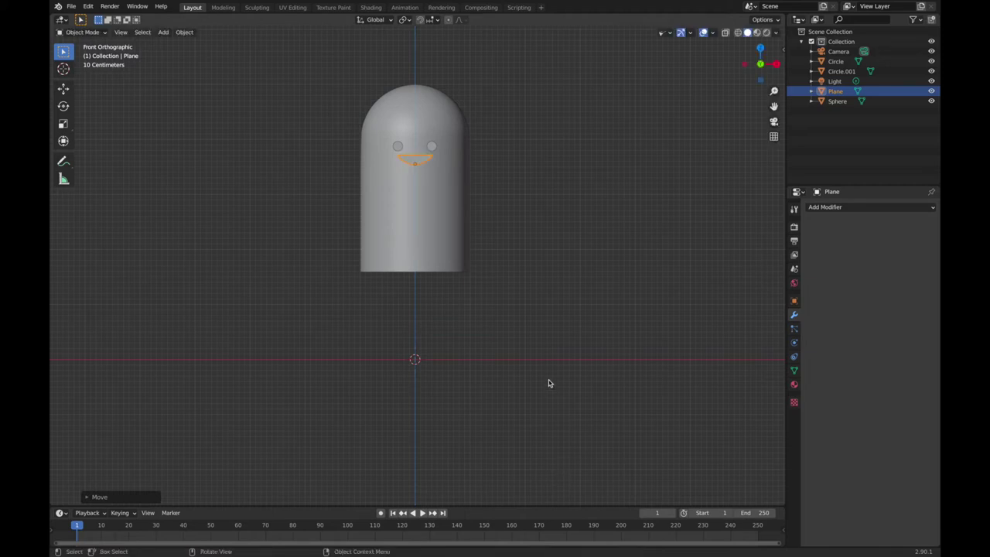
# Step: Shift both eyes sideways along X, then select the mouth
pyautogui.keyDown('shift'); pyautogui.scroll(3, 548, 382); pyautogui.keyUp('shift')
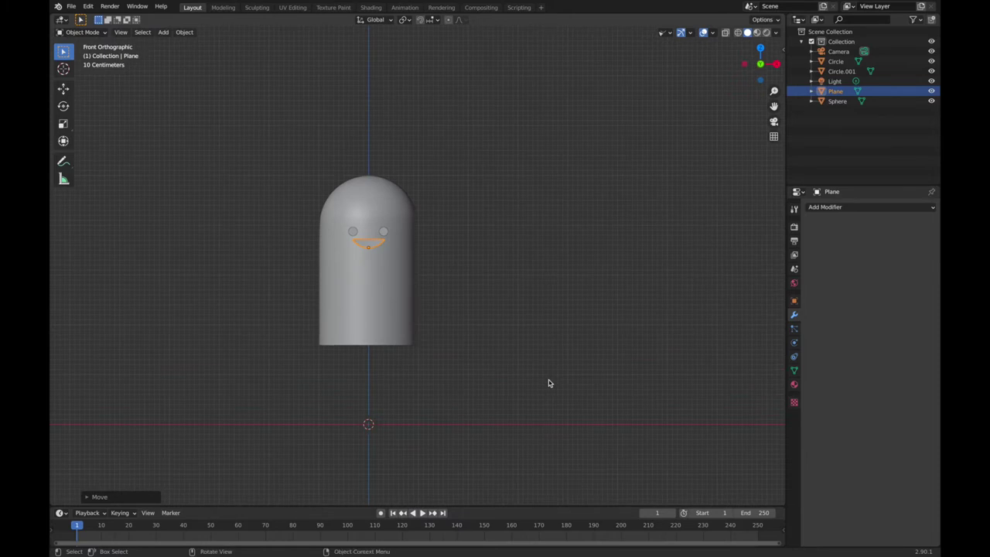
pyautogui.click(384, 231)
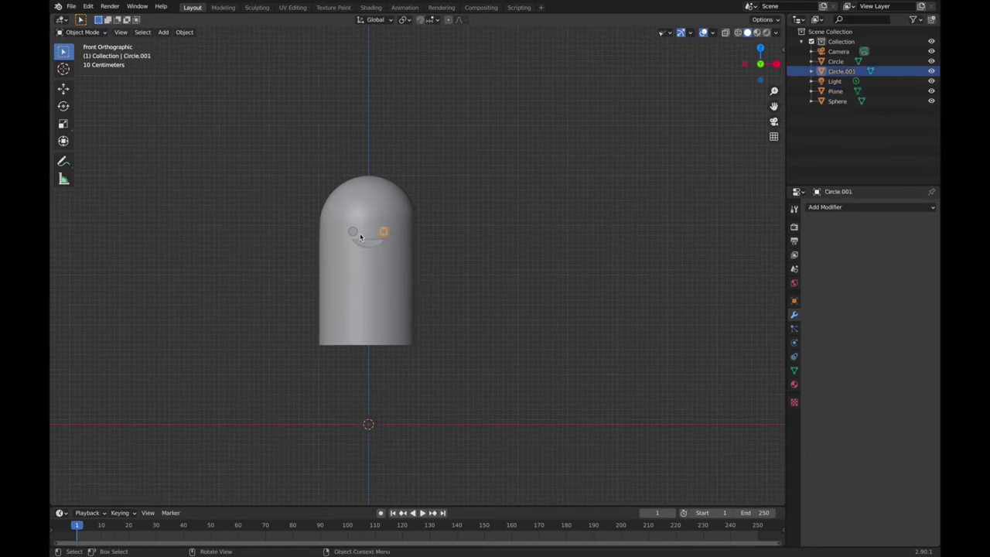
pyautogui.keyDown('shift'); pyautogui.click(358, 235); pyautogui.keyUp('shift')
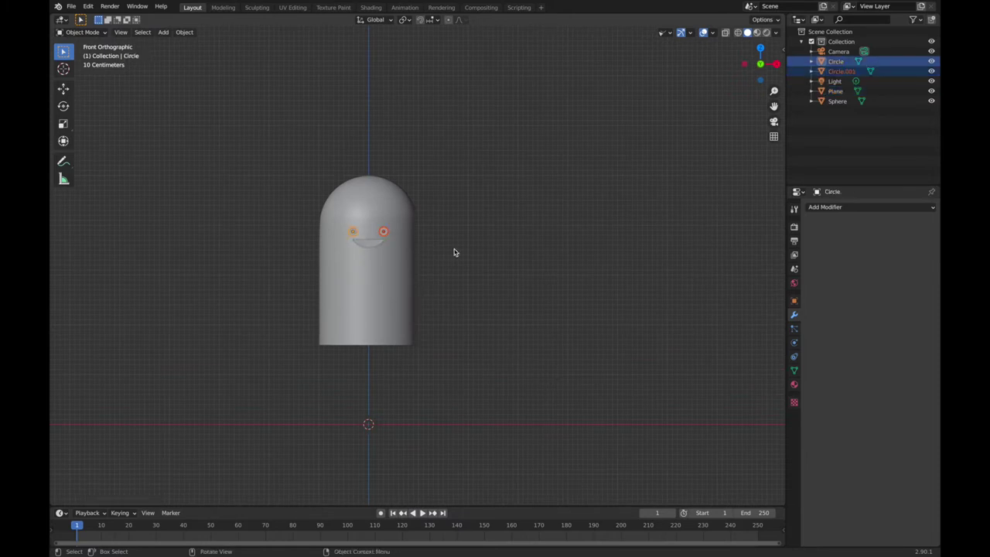
pyautogui.press('g')
pyautogui.press('x')
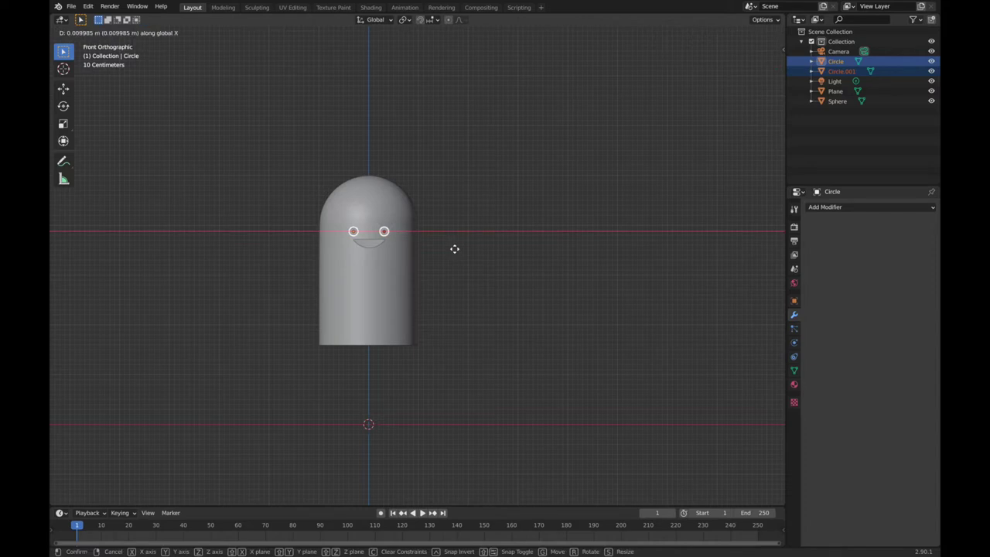
pyautogui.click(455, 249)
pyautogui.click(455, 252)
pyautogui.click(370, 244)
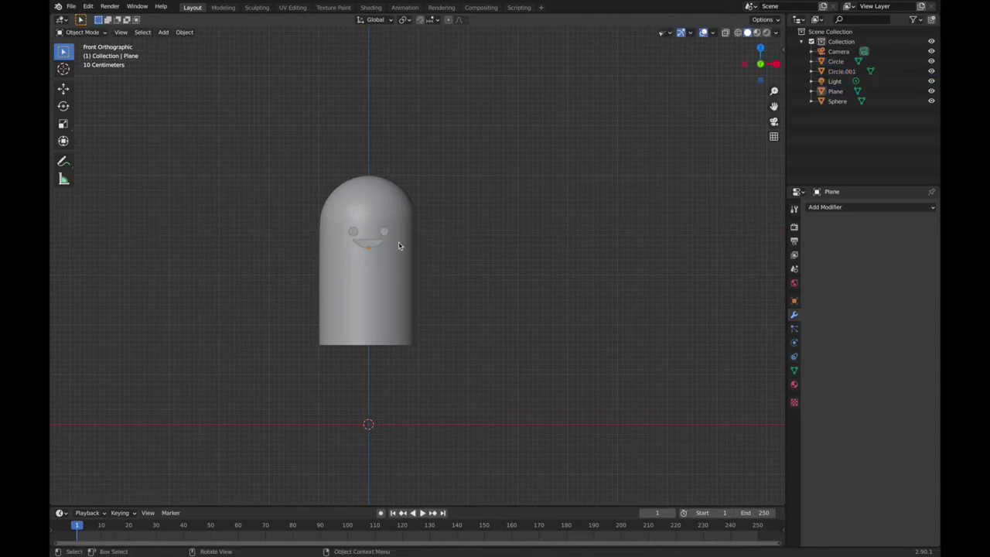
# Step: Nudge the mouth slightly upward along Z, then return to front orthographic view
pyautogui.click(378, 246)
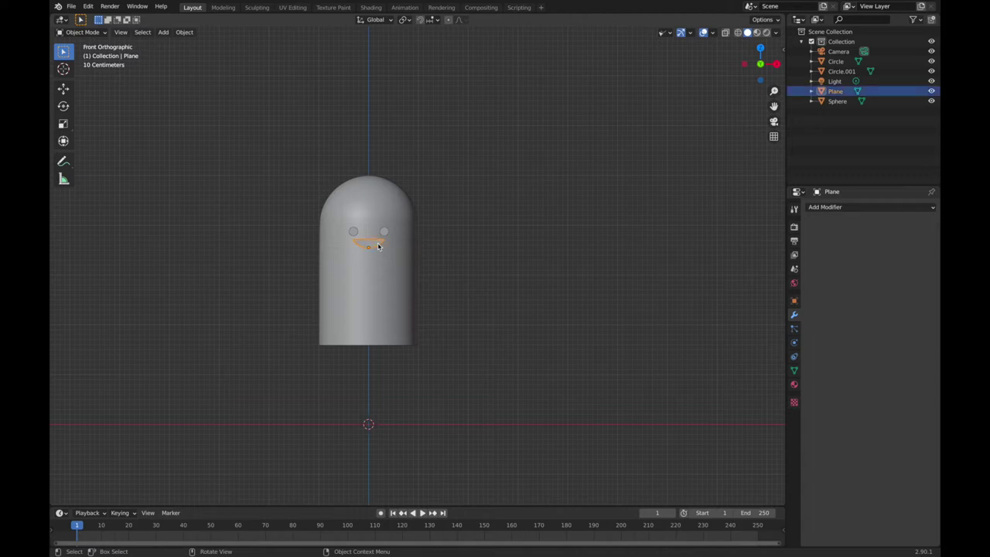
pyautogui.press('g')
pyautogui.press('z')
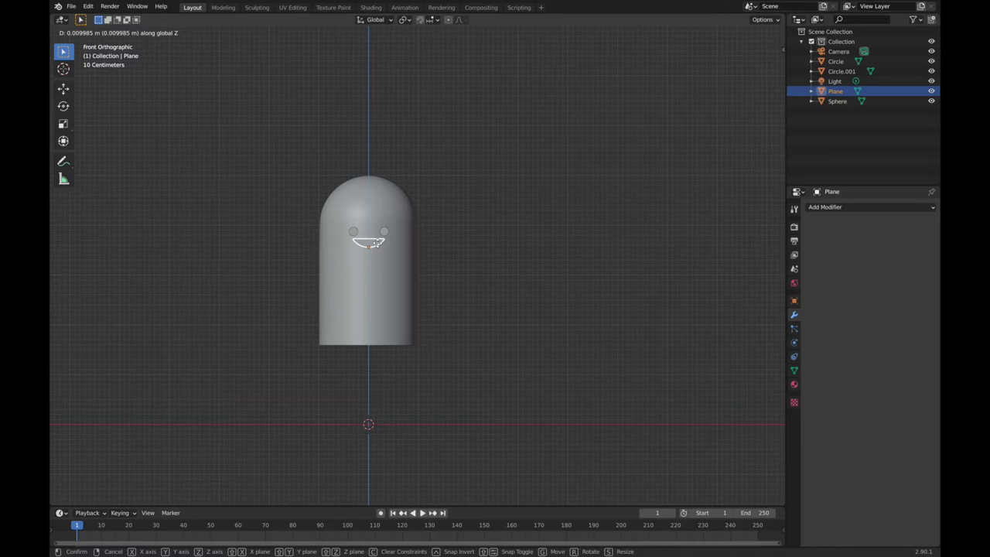
pyautogui.click(371, 243)
pyautogui.click(440, 223)
pyautogui.press('KP_8')
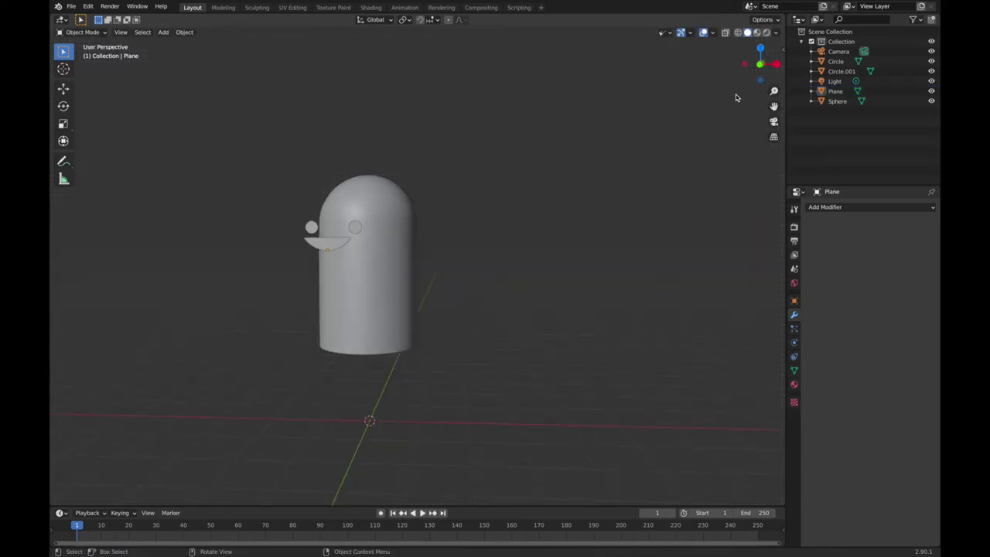
pyautogui.click(759, 64)
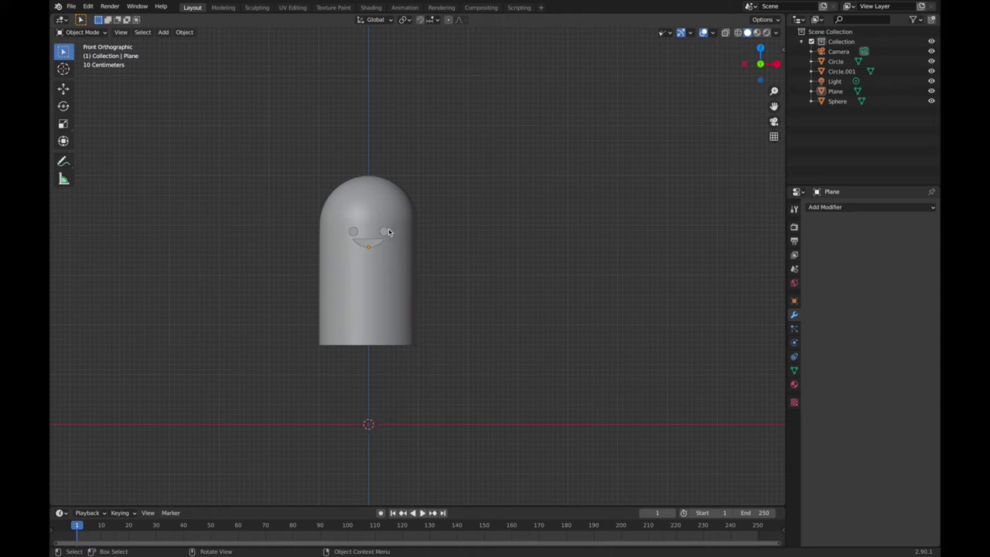
# Step: Select both eyes plus the ghost body and enter Edit Mode on the body
pyautogui.click(389, 232)
pyautogui.keyDown('shift'); pyautogui.click(394, 230); pyautogui.keyUp('shift')
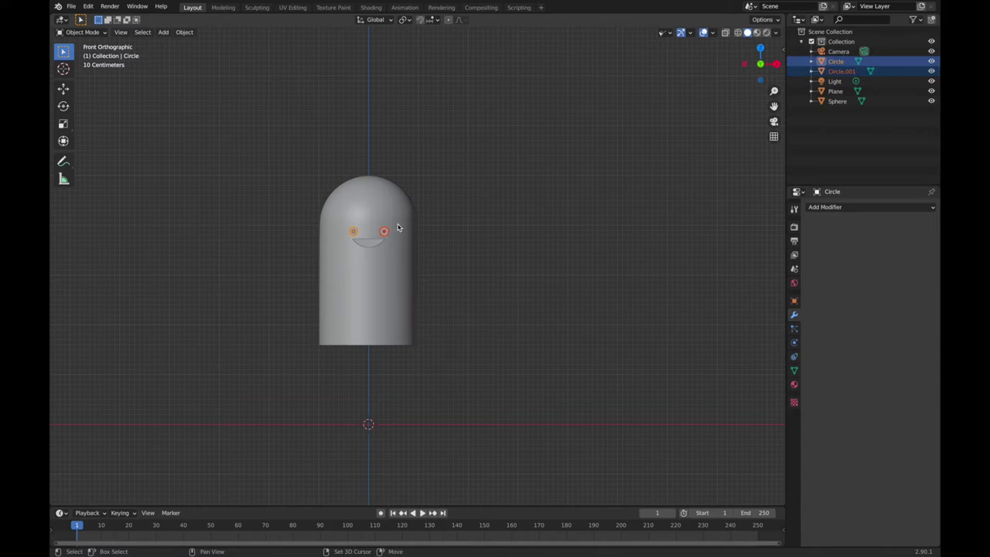
pyautogui.keyDown('shift'); pyautogui.click(398, 227); pyautogui.keyUp('shift')
pyautogui.press('Tab')
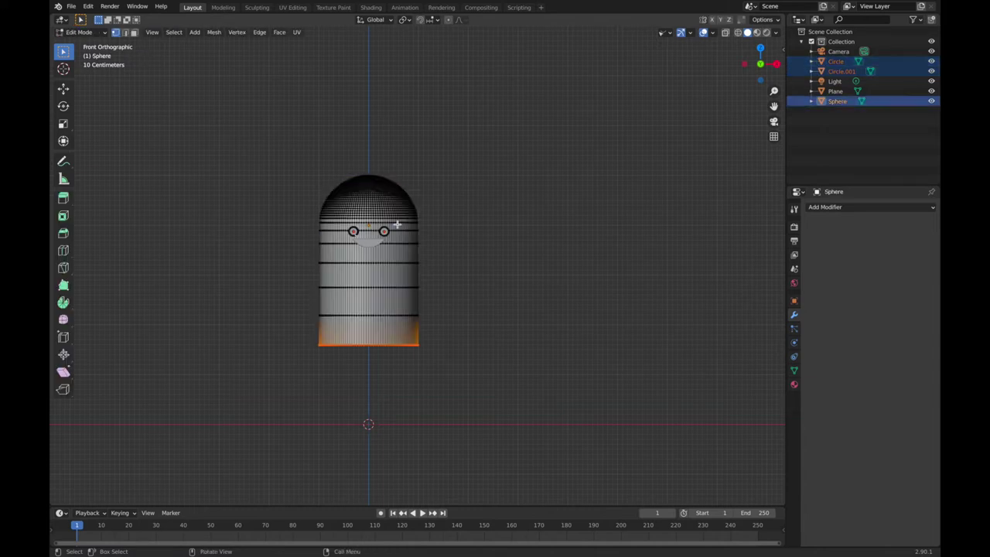
pyautogui.press('F3')
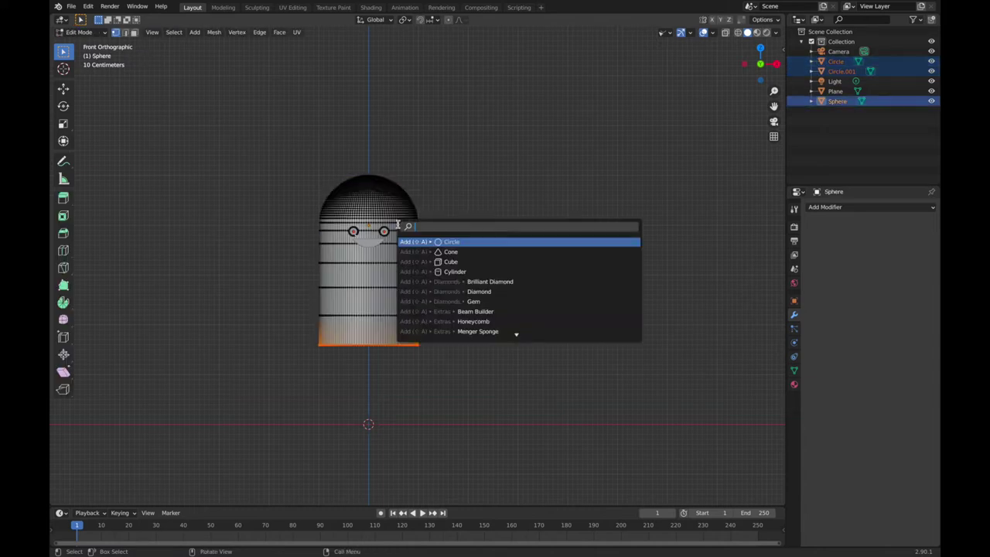
# Step: Run Knife Project to cut the eye outlines into the ghost body
pyautogui.write('kni')
pyautogui.press('Down')
pyautogui.press('Return')
pyautogui.moveTo(396, 225); pyautogui.dragTo(374, 233, button='middle')
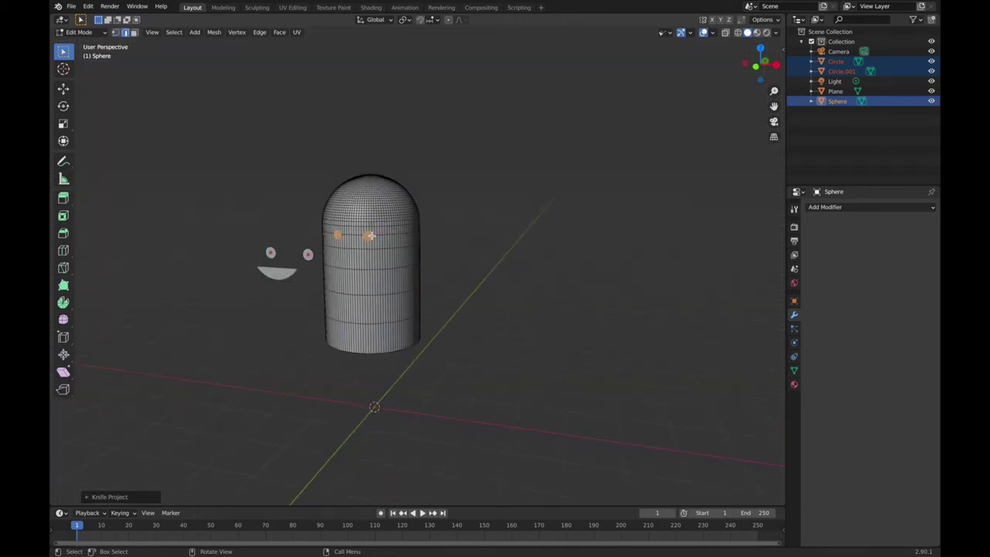
# Step: Separate the cut eye faces into a new object, Sphere.001, and return to Object Mode
pyautogui.rightClick(371, 236)
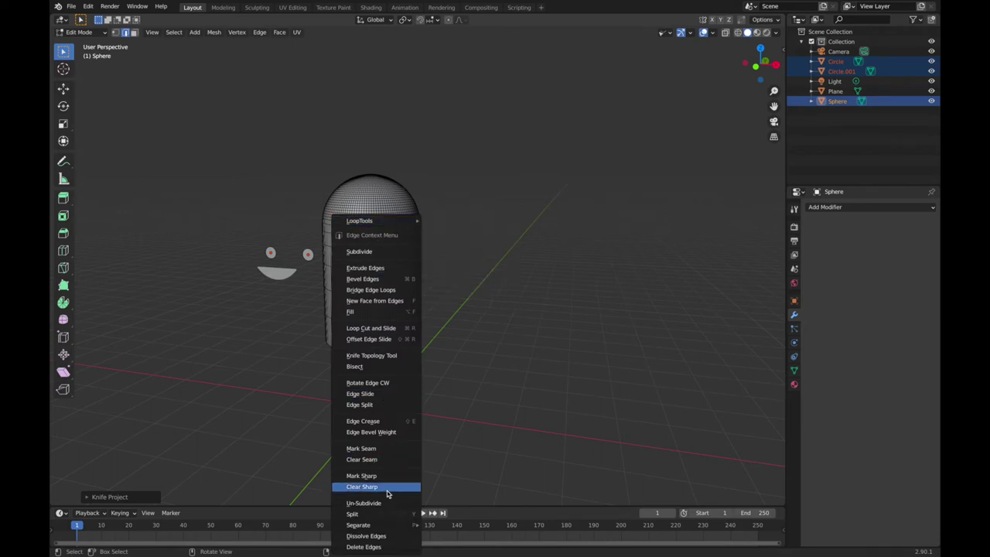
pyautogui.moveTo(358, 524)
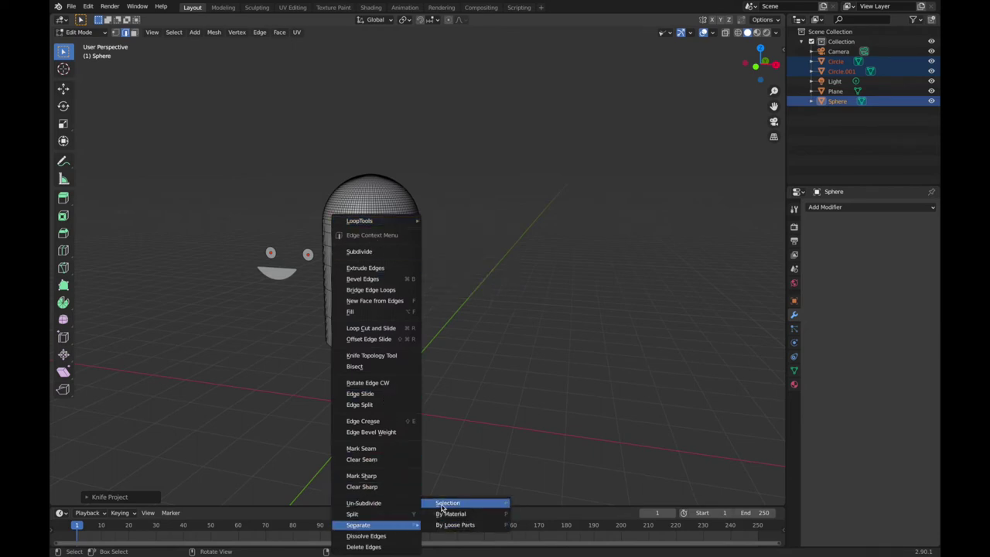
pyautogui.click(442, 505)
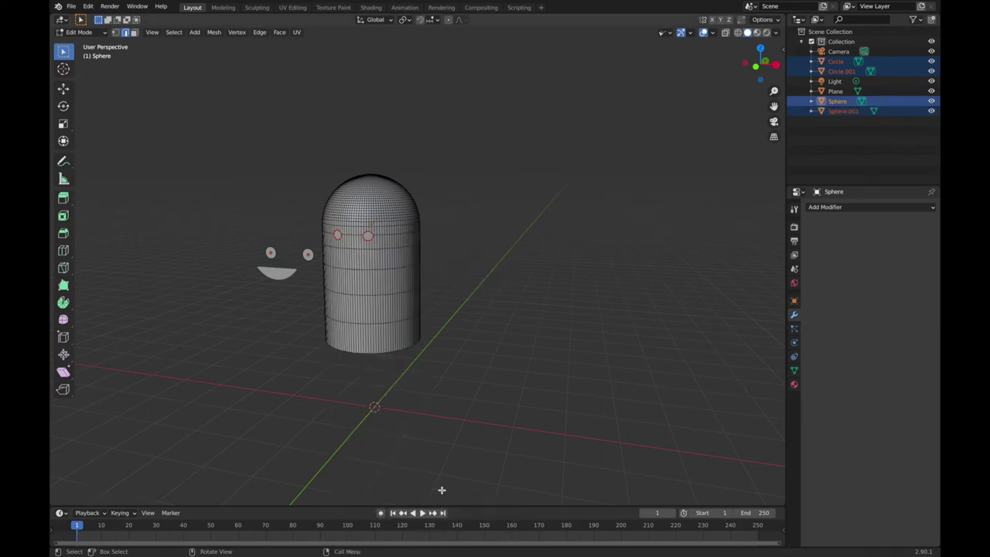
pyautogui.press('Tab')
# Step: Check the separated eye pieces and body by selecting each, then snap to front orthographic view
pyautogui.click(452, 234)
pyautogui.click(369, 237)
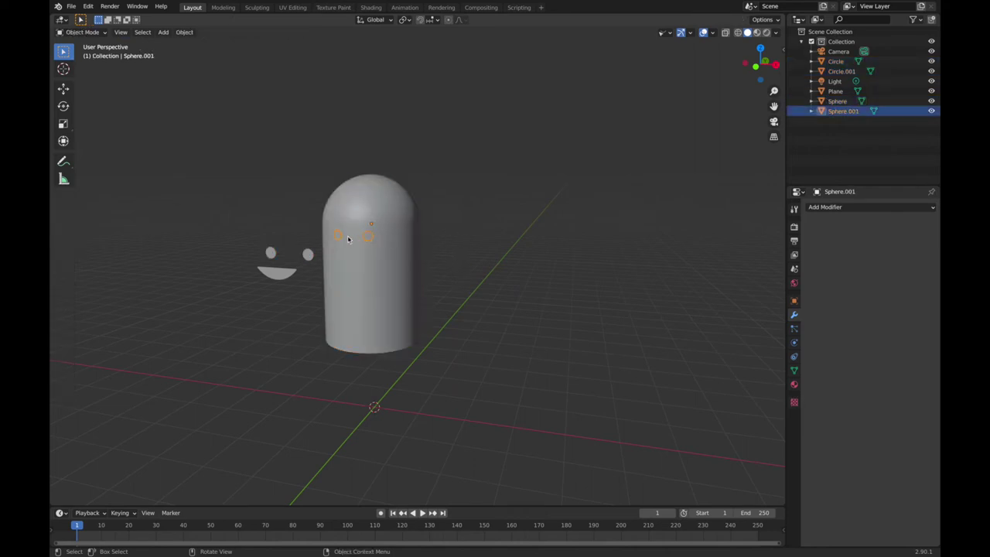
pyautogui.moveTo(396, 249); pyautogui.dragTo(392, 249, button='middle')
pyautogui.click(396, 249)
pyautogui.click(372, 242)
pyautogui.click(443, 217)
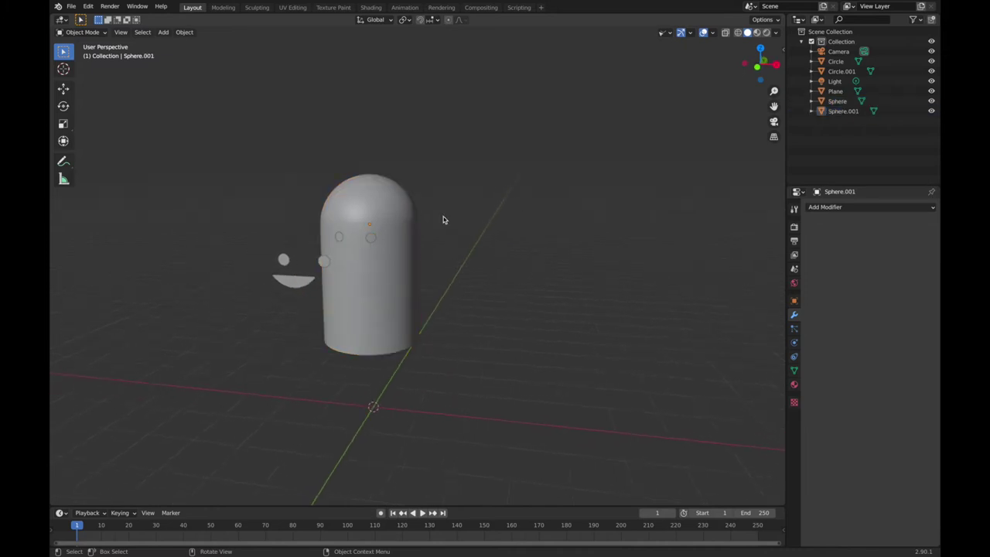
pyautogui.moveTo(443, 216); pyautogui.dragTo(378, 249, button='middle')
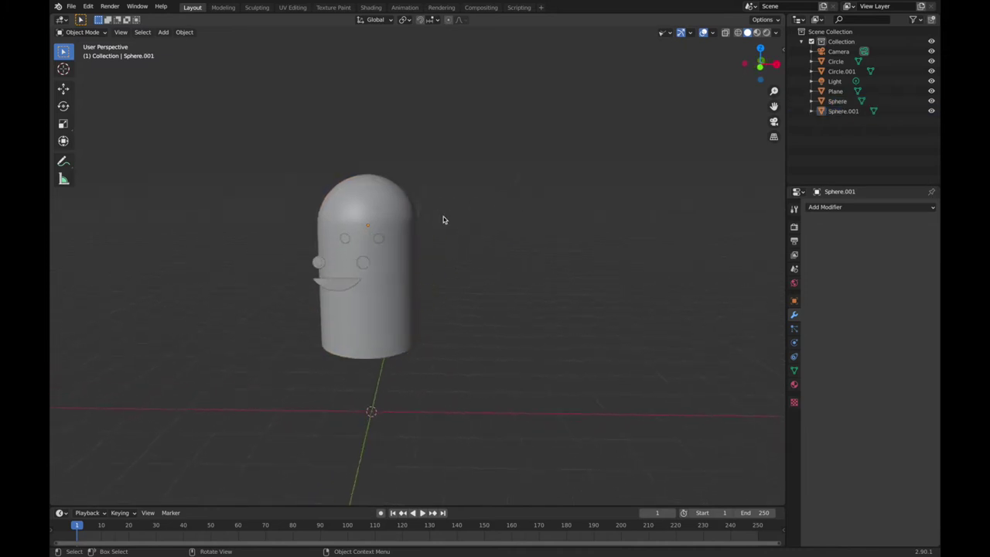
pyautogui.click(758, 69)
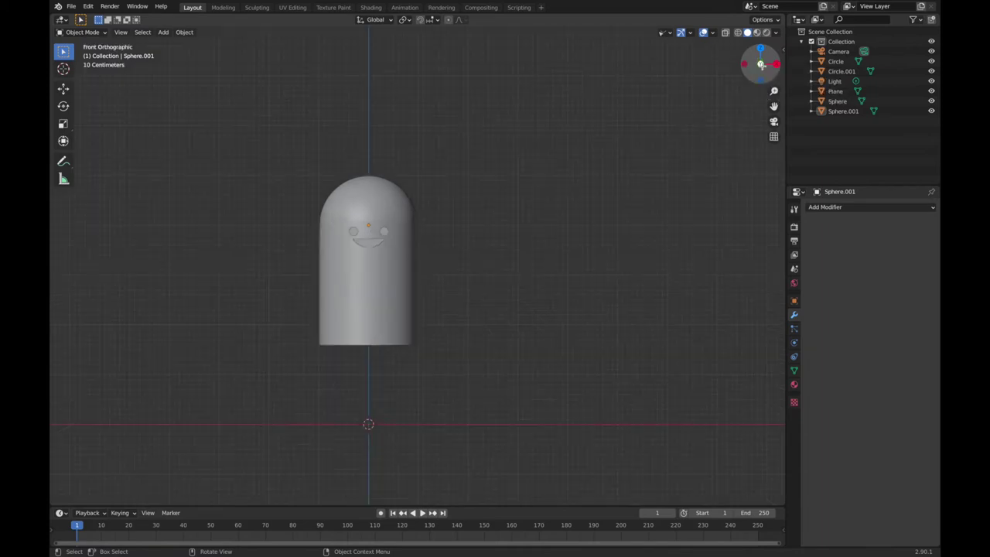
# Step: With the mouth plane and ghost body selected, Knife Project the mouth outline into the body
pyautogui.click(372, 245)
pyautogui.keyDown('shift'); pyautogui.click(395, 310); pyautogui.keyUp('shift')
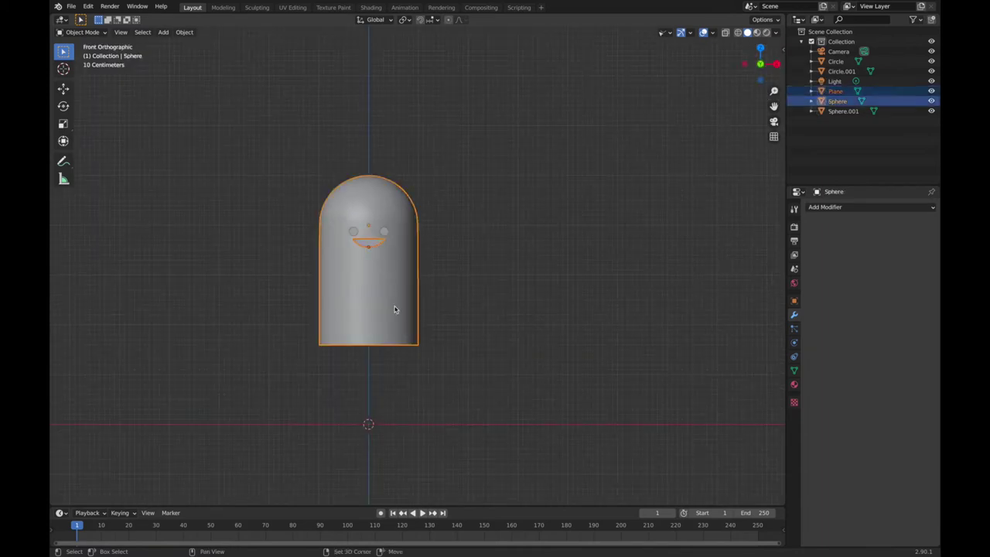
pyautogui.press('Tab')
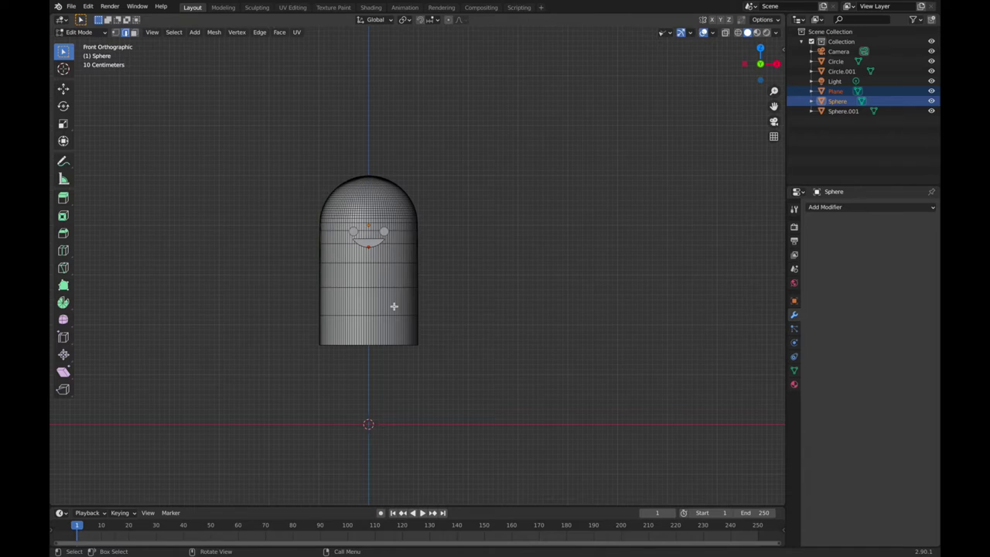
pyautogui.press('F3')
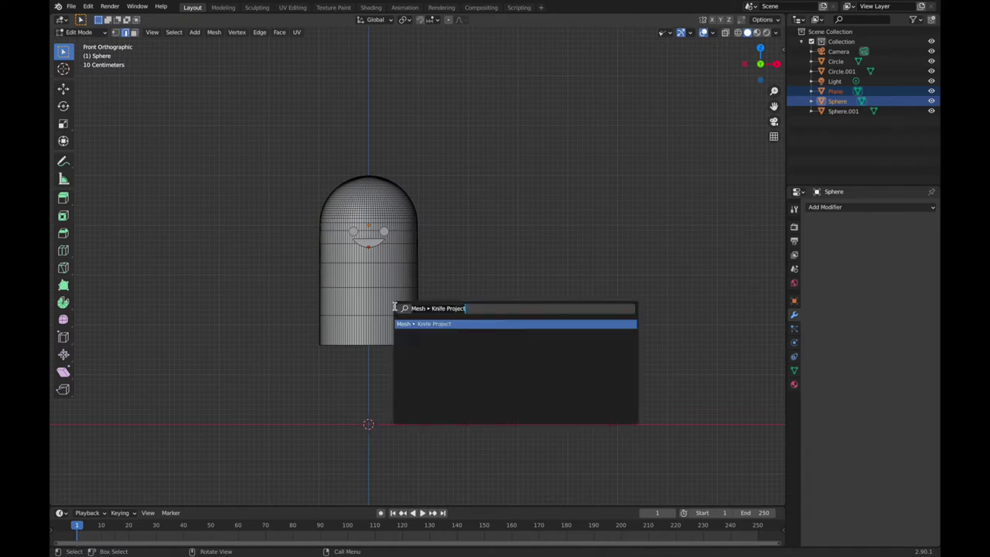
pyautogui.press('Return')
pyautogui.moveTo(394, 306); pyautogui.dragTo(393, 305, button='middle')
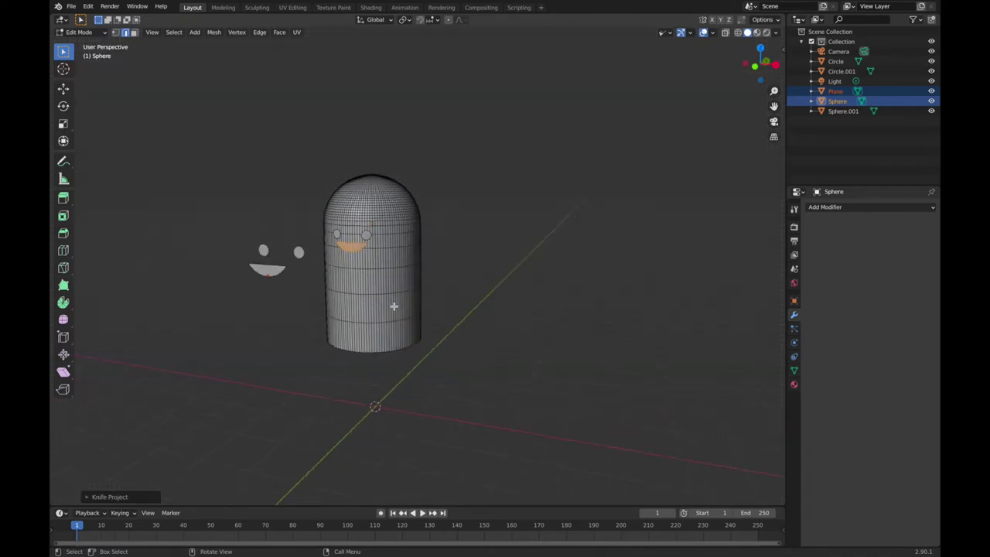
# Step: Separate the cut mouth faces into their own object, Sphere.002, back in Object Mode
pyautogui.rightClick(351, 248)
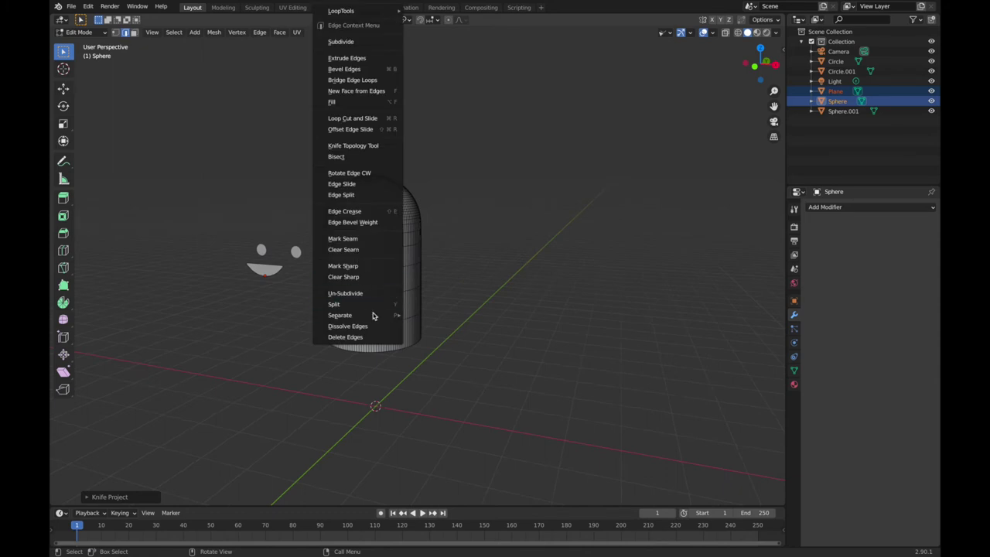
pyautogui.click(417, 313)
pyautogui.press('Tab')
# Step: Check the mouth, eye and body pieces individually, then reopen the body in Edit Mode
pyautogui.moveTo(476, 283); pyautogui.dragTo(476, 284, button='middle')
pyautogui.click(476, 284)
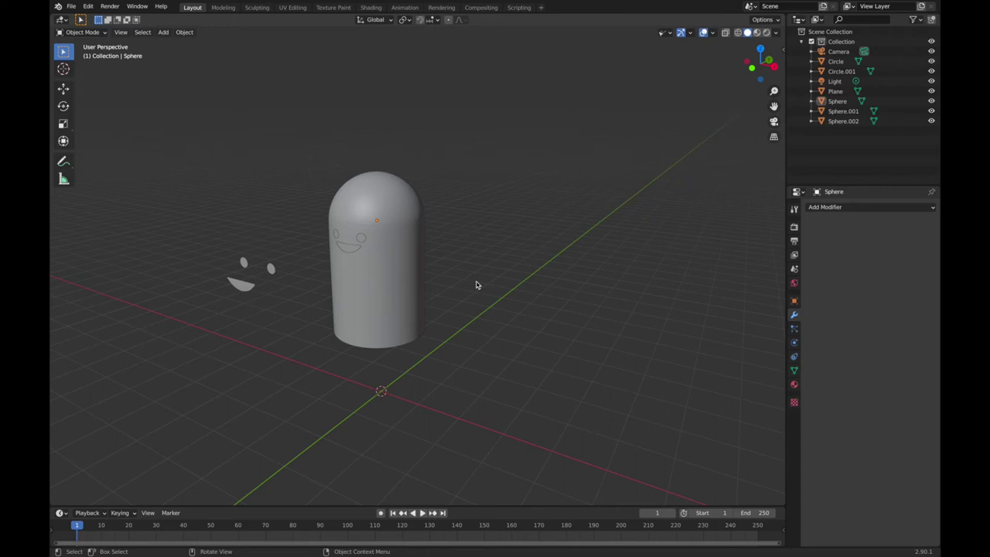
pyautogui.moveTo(476, 285); pyautogui.dragTo(355, 261, button='middle')
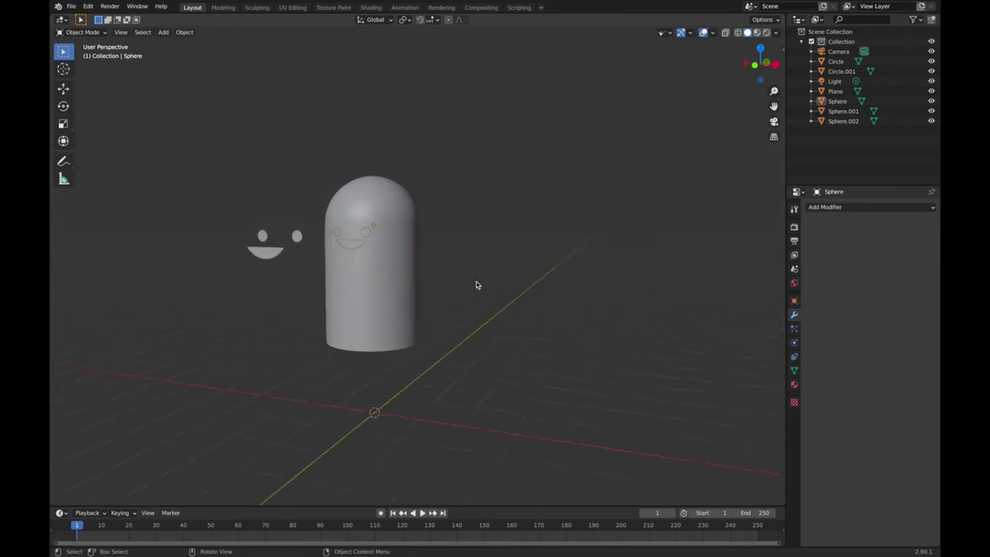
pyautogui.click(353, 251)
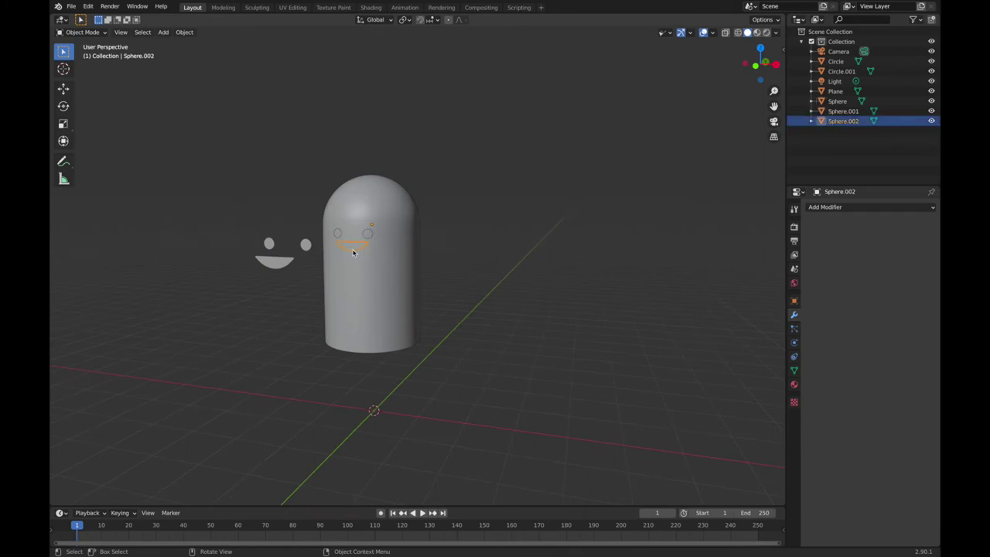
pyautogui.click(368, 238)
pyautogui.click(400, 257)
pyautogui.click(438, 243)
pyautogui.moveTo(437, 243); pyautogui.dragTo(430, 264, button='middle')
pyautogui.moveTo(394, 296); pyautogui.dragTo(394, 294, button='middle')
pyautogui.press('Tab')
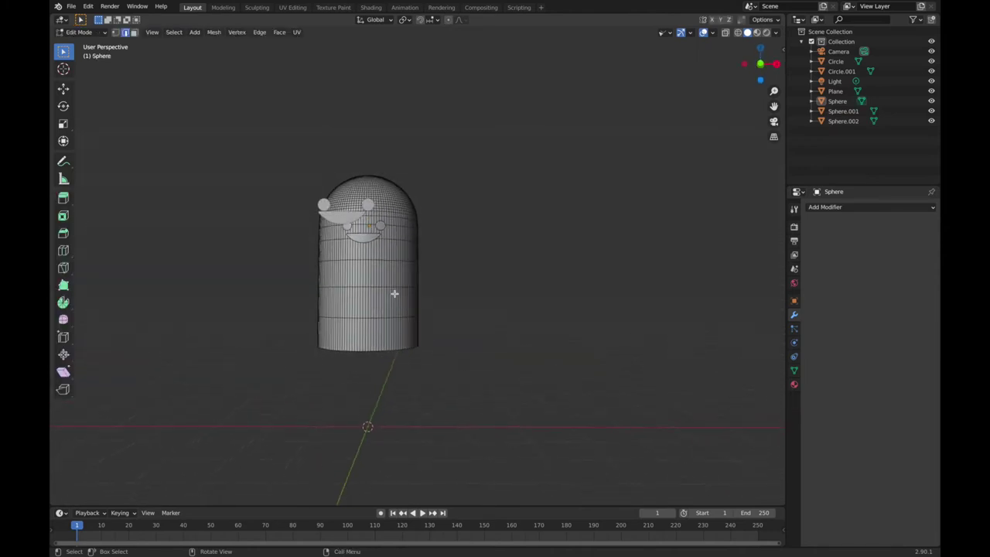
# Step: With proportional editing on, raise the bottom front of the body into an arch along Z
pyautogui.click(760, 63)
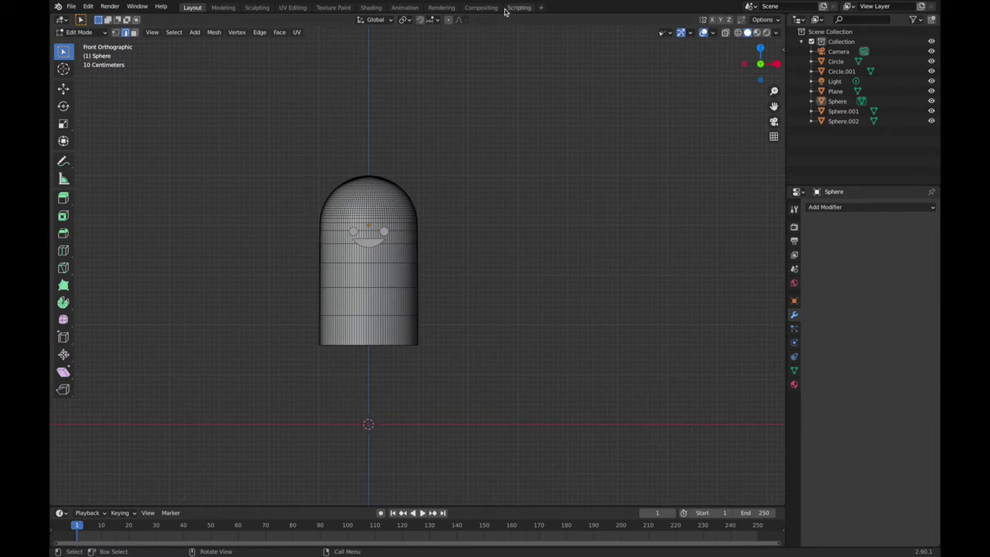
pyautogui.click(449, 19)
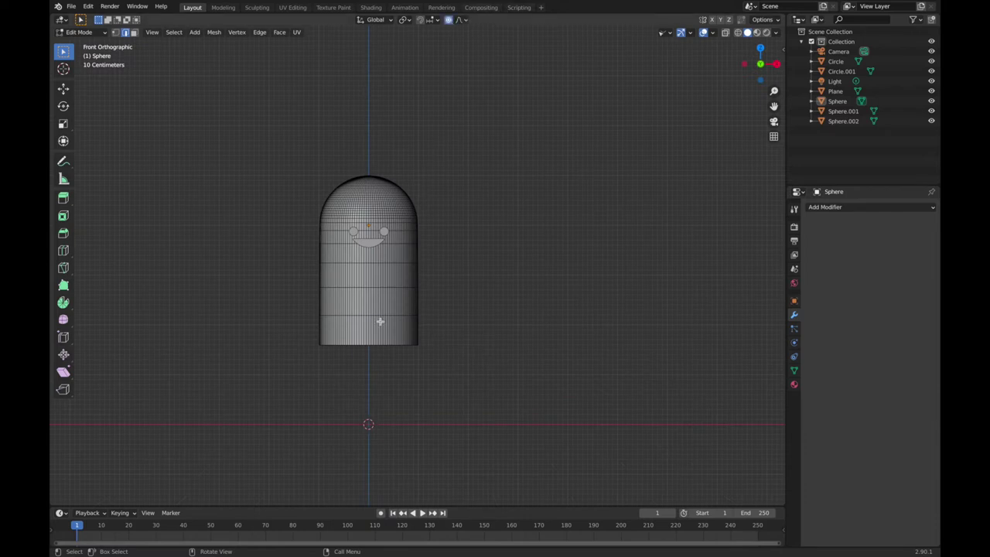
pyautogui.click(368, 345)
pyautogui.click(395, 352)
pyautogui.press('g')
pyautogui.press('z')
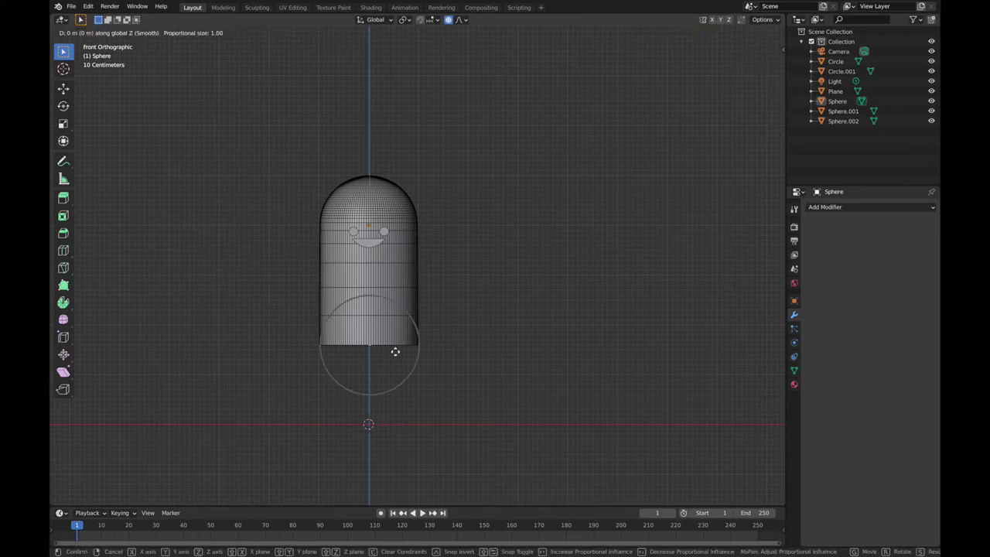
pyautogui.scroll(3, 394, 352)
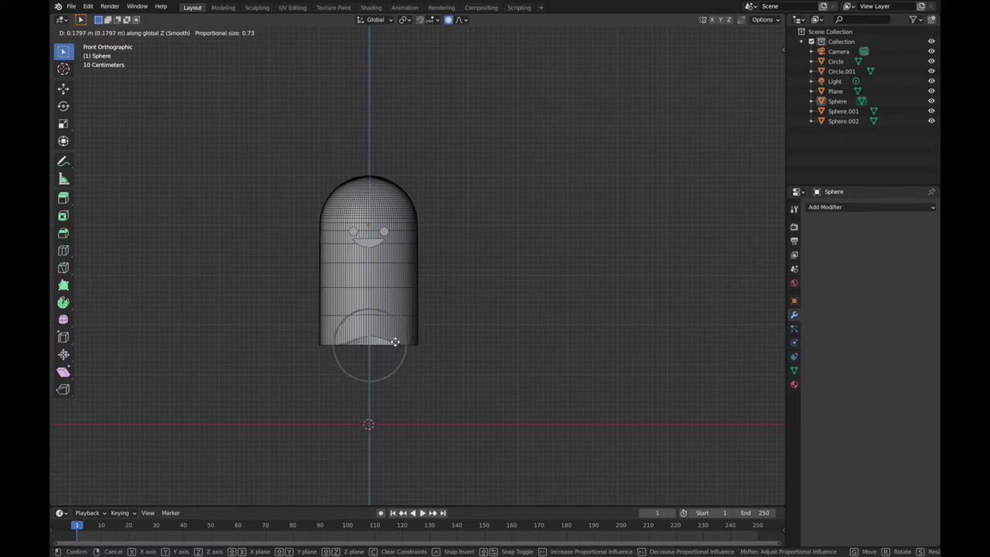
pyautogui.click(395, 335)
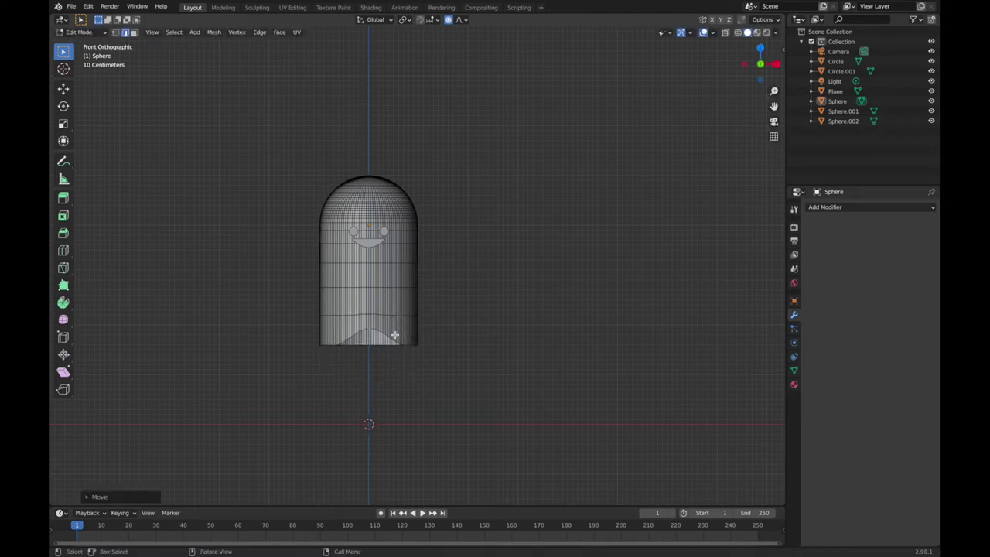
# Step: From the right view, raise a bottom side edge along Z into a second arch
pyautogui.moveTo(466, 318); pyautogui.dragTo(676, 173, button='middle')
pyautogui.click(774, 64)
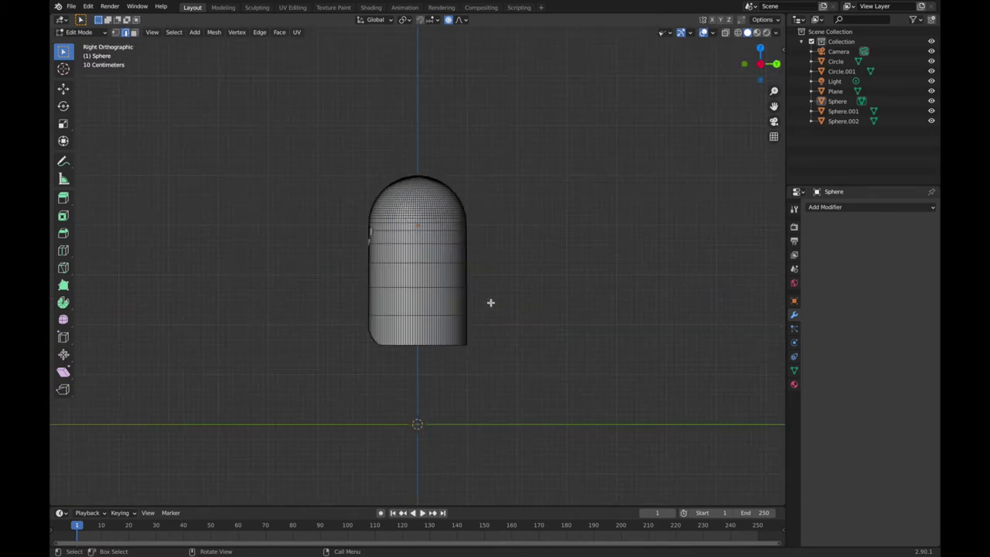
pyautogui.press('2')
pyautogui.click(426, 343)
pyautogui.click(429, 343)
pyautogui.press('g')
pyautogui.press('z')
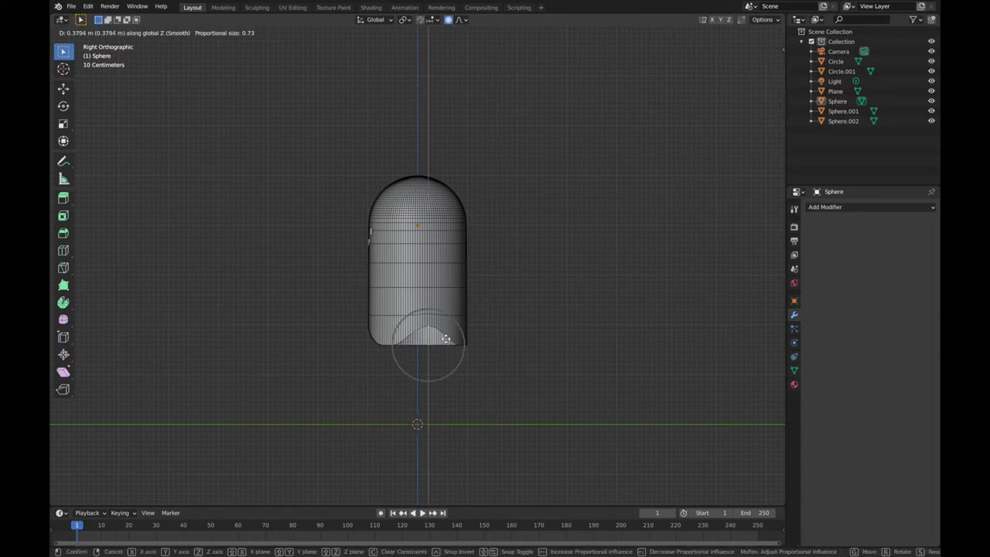
pyautogui.click(446, 339)
pyautogui.moveTo(481, 327); pyautogui.dragTo(718, 152, button='middle')
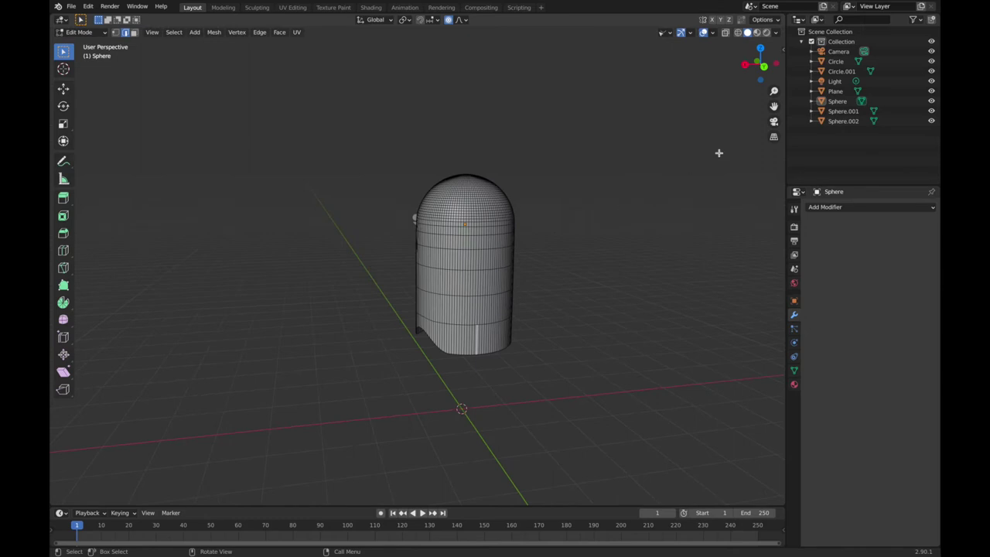
# Step: From the back view, raise a bottom edge along Z into an arch at the back
pyautogui.click(763, 65)
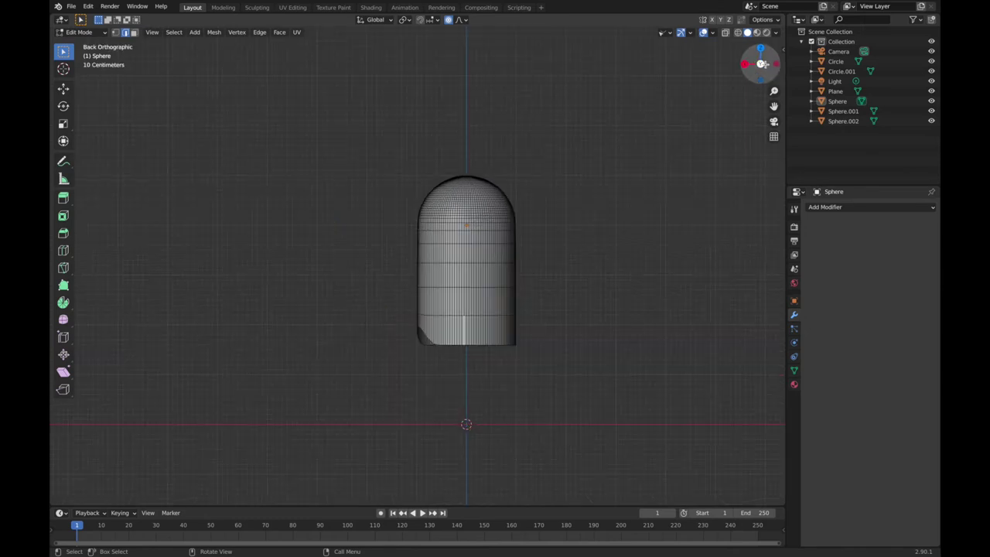
pyautogui.click(474, 342)
pyautogui.hotkey('alt', 'a')
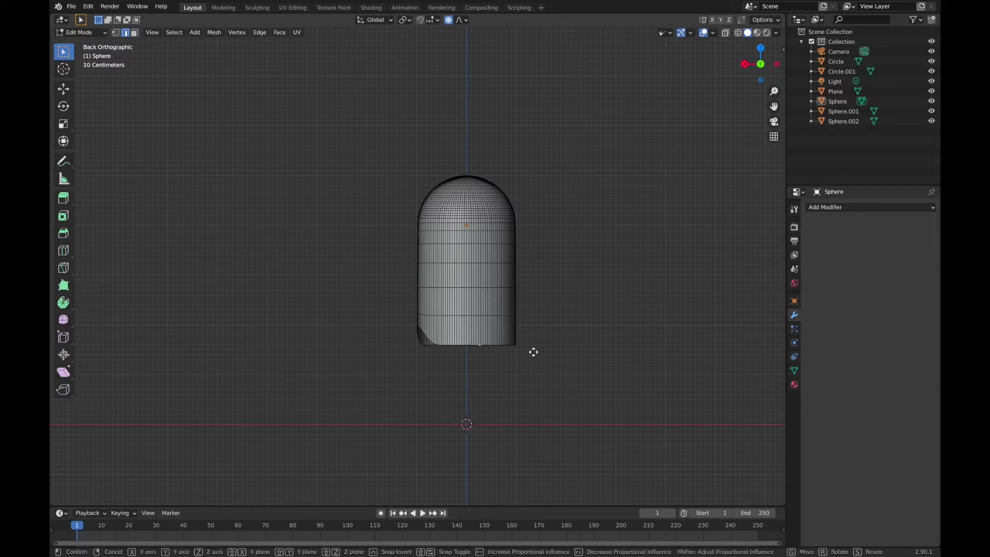
pyautogui.press('g')
pyautogui.press('z')
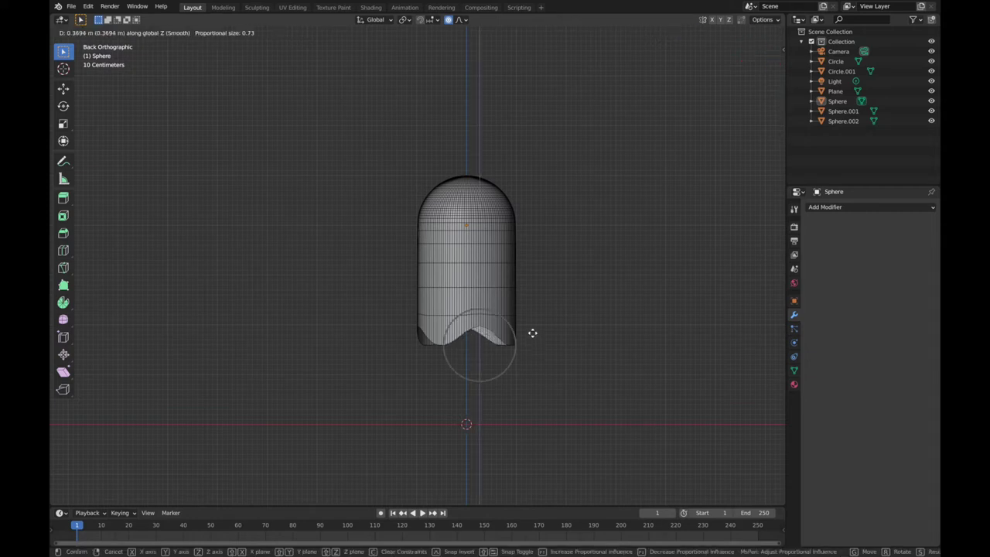
pyautogui.click(532, 334)
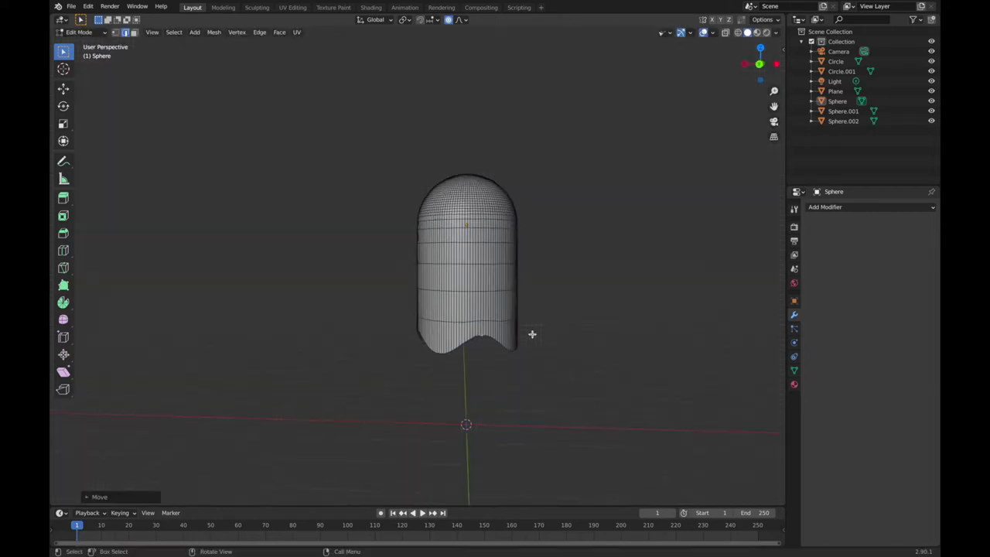
pyautogui.moveTo(531, 336); pyautogui.dragTo(606, 291, button='middle')
# Step: From the left view, raise the bottom point along Z into the final hem arch
pyautogui.click(758, 64)
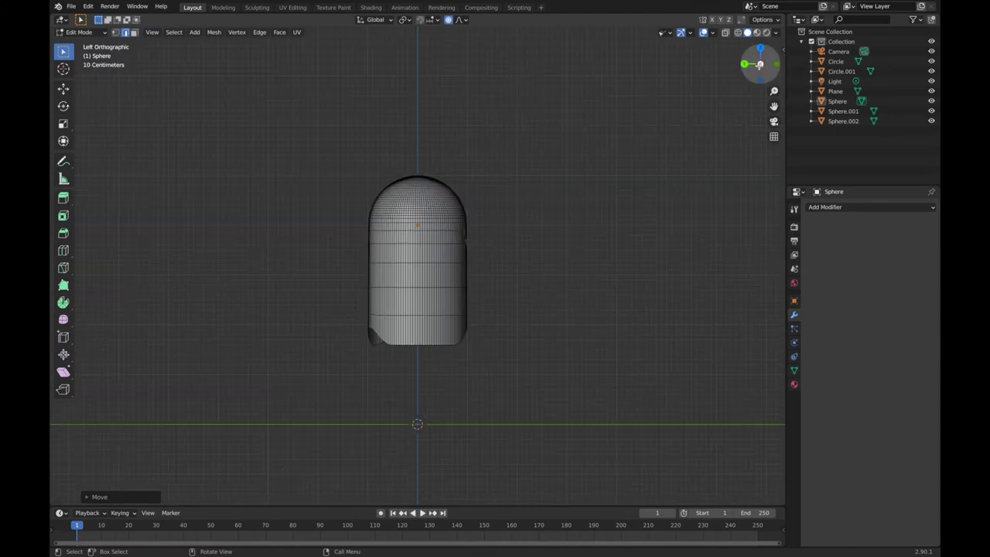
pyautogui.click(423, 344)
pyautogui.press('g')
pyautogui.press('z')
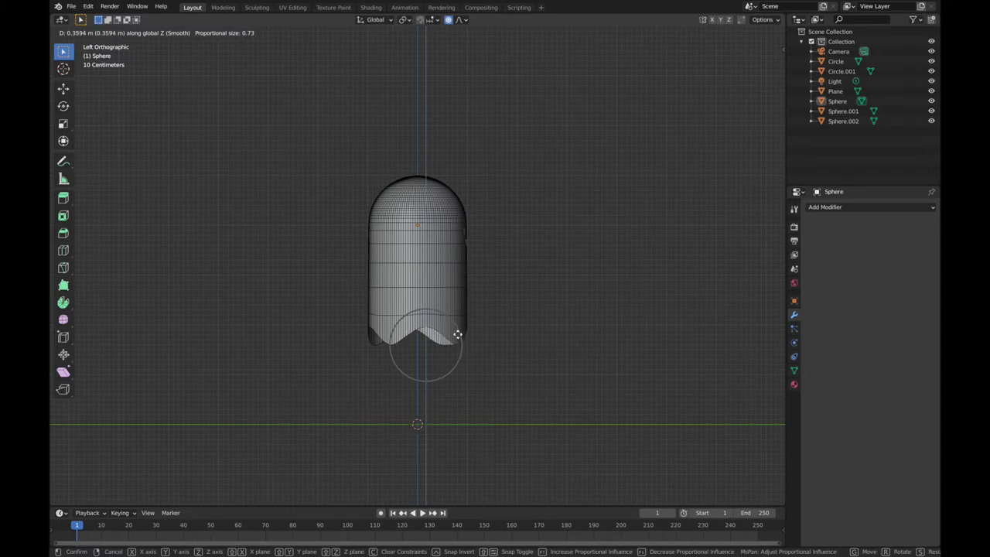
pyautogui.click(458, 334)
pyautogui.moveTo(519, 327); pyautogui.dragTo(521, 329, button='middle')
# Step: In Object Mode, box-select the floating eye circles and mouth plane and delete them
pyautogui.press('Tab')
pyautogui.moveTo(217, 221); pyautogui.dragTo(297, 309)
pyautogui.press('x')
pyautogui.click(298, 314)
pyautogui.moveTo(296, 313); pyautogui.dragTo(339, 310, button='middle')
pyautogui.moveTo(518, 280); pyautogui.dragTo(517, 280, button='middle')
pyautogui.moveTo(469, 307); pyautogui.dragTo(468, 309, button='middle')
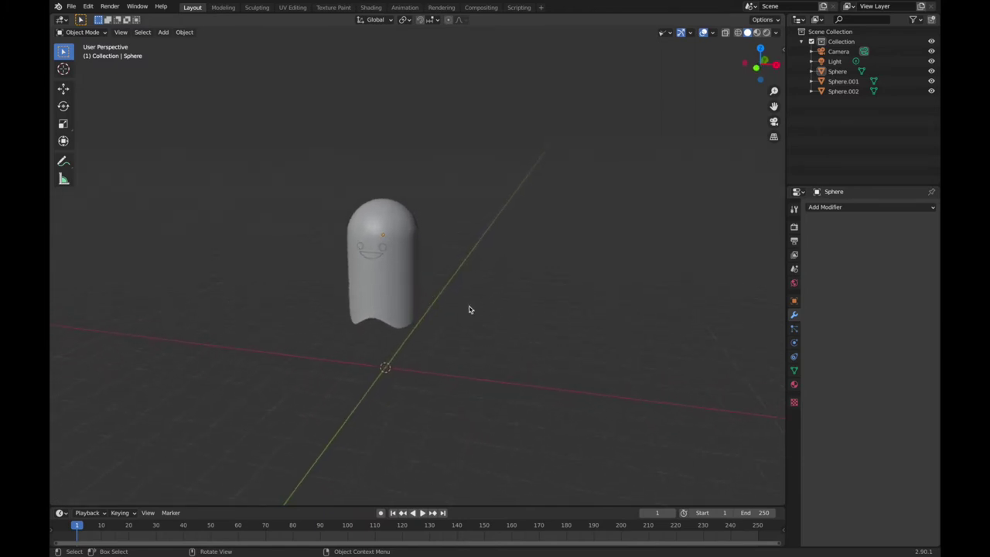
# Step: Add a Circle mesh at the origin and scale it down
pyautogui.hotkey('shift', 'a')
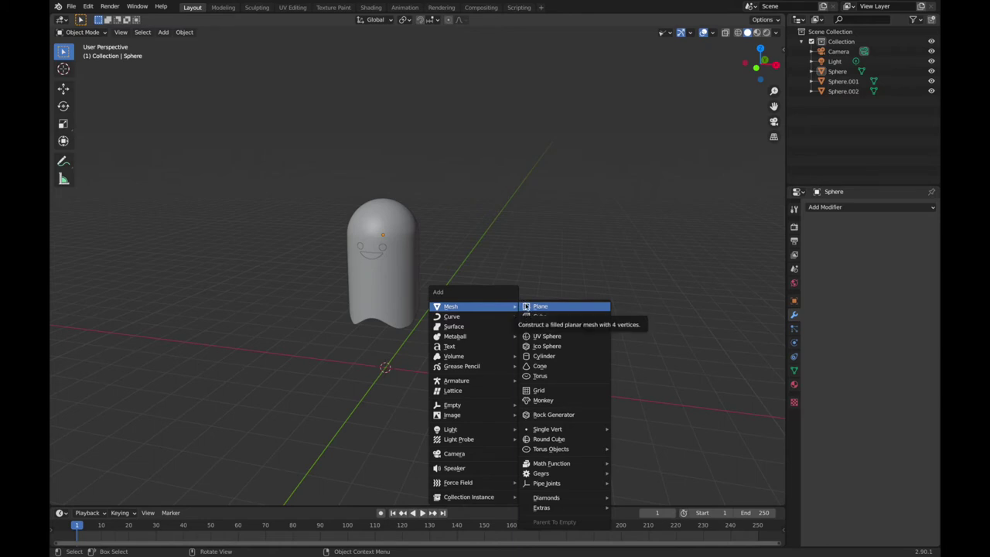
pyautogui.click(539, 329)
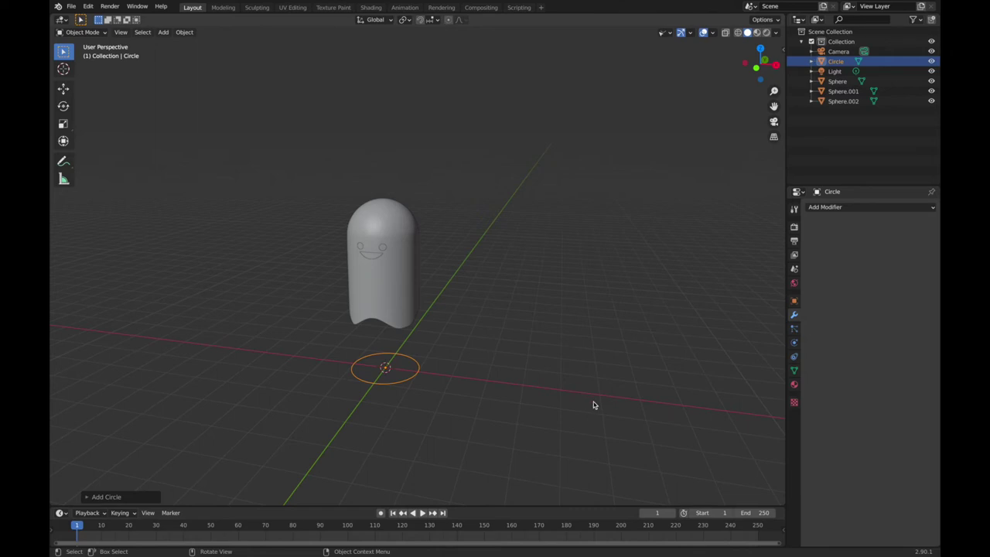
pyautogui.press('s')
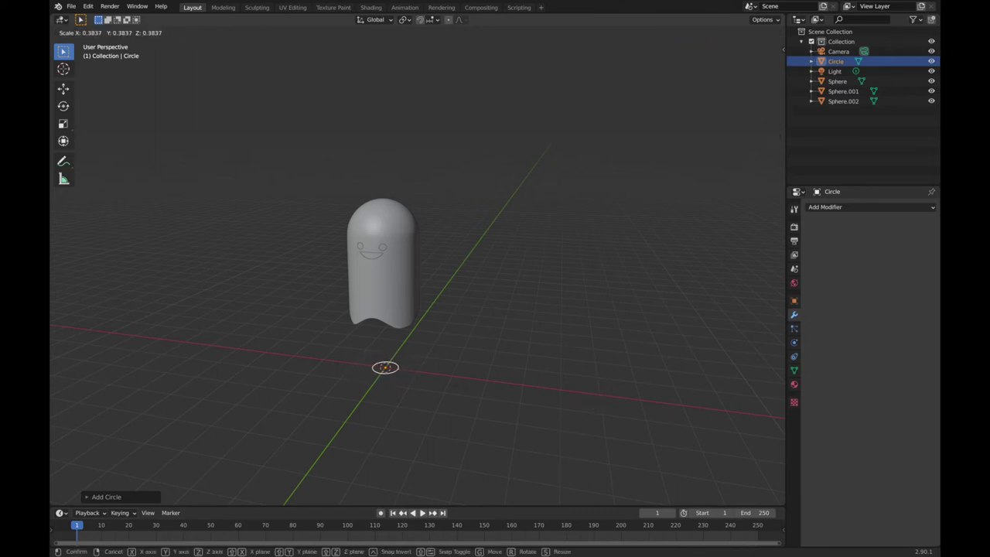
pyautogui.press('Return')
# Step: In top view with X-ray and wireframe on, shrink the circle further, then enter Edit Mode
pyautogui.click(758, 46)
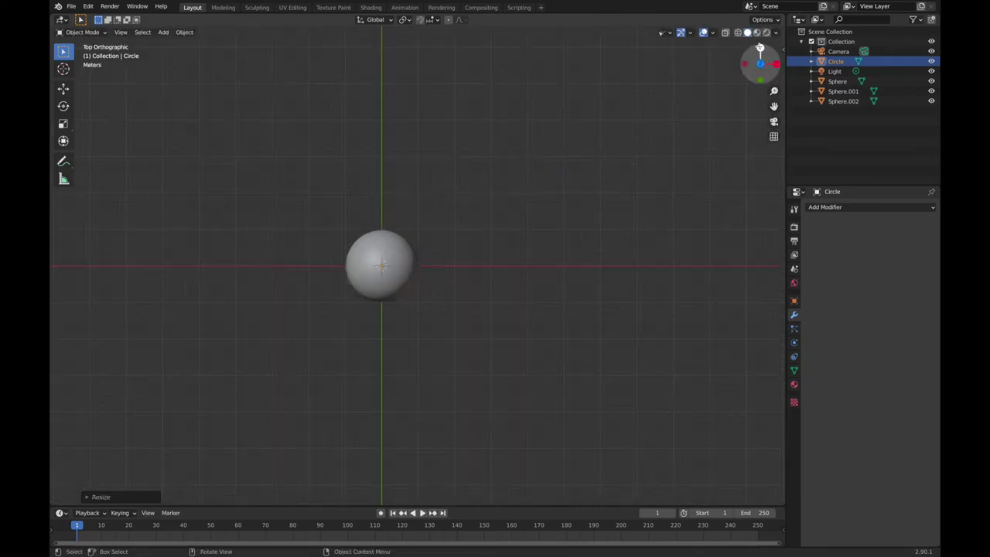
pyautogui.click(726, 33)
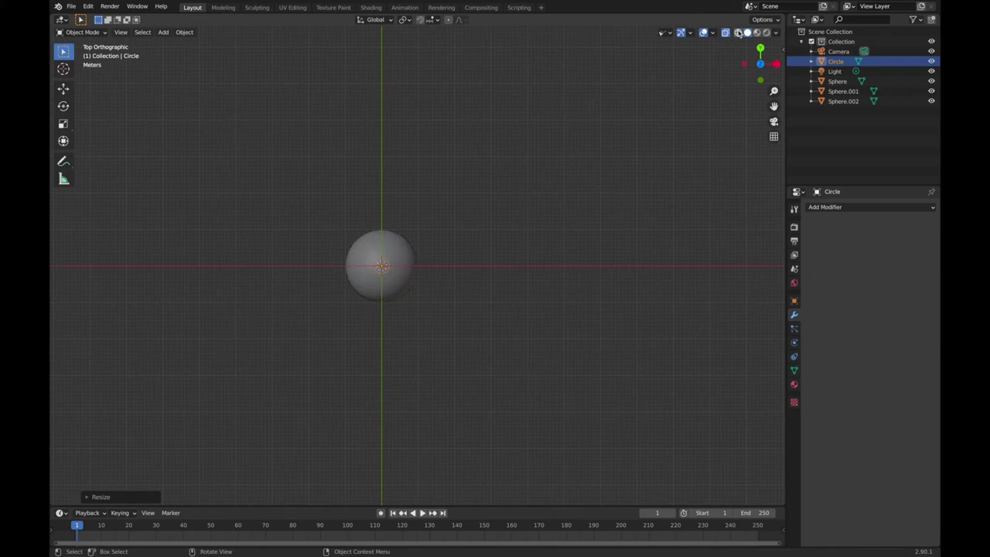
pyautogui.click(738, 32)
pyautogui.scroll(1, 441, 245)
pyautogui.scroll(2, 441, 245)
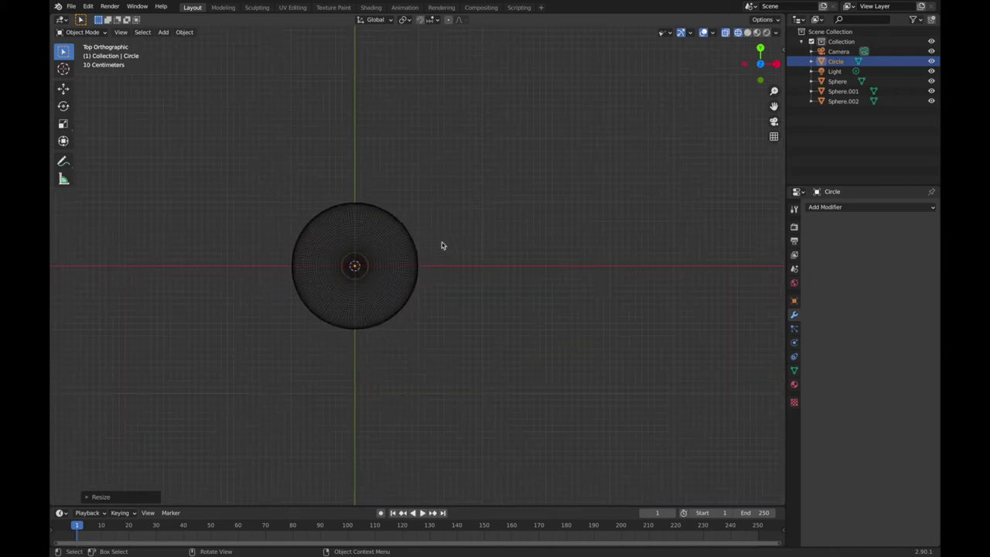
pyautogui.press('s')
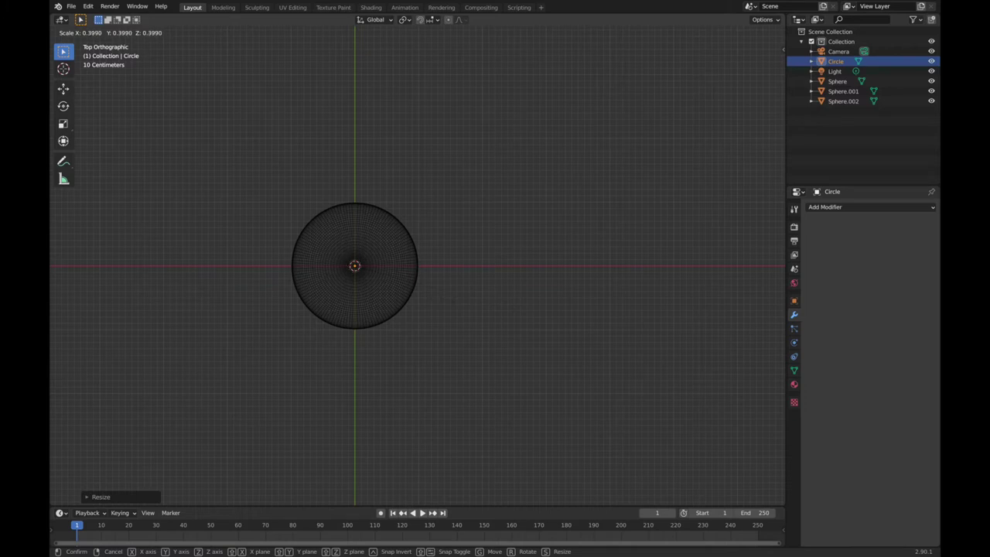
pyautogui.click(425, 299)
pyautogui.press('Tab')
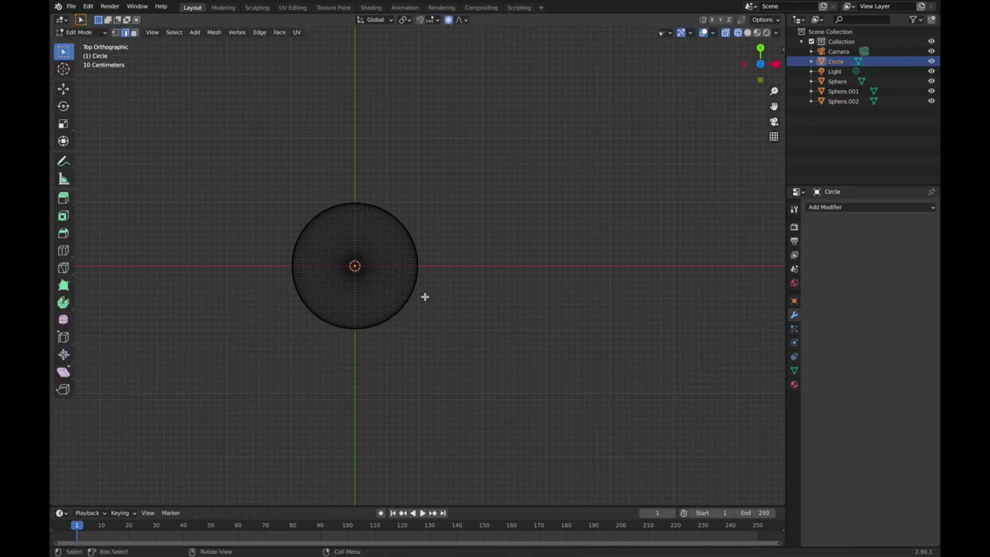
# Step: Move the circle's geometry left along X, then switch to vertex mode with nothing selected
pyautogui.press('g')
pyautogui.press('x')
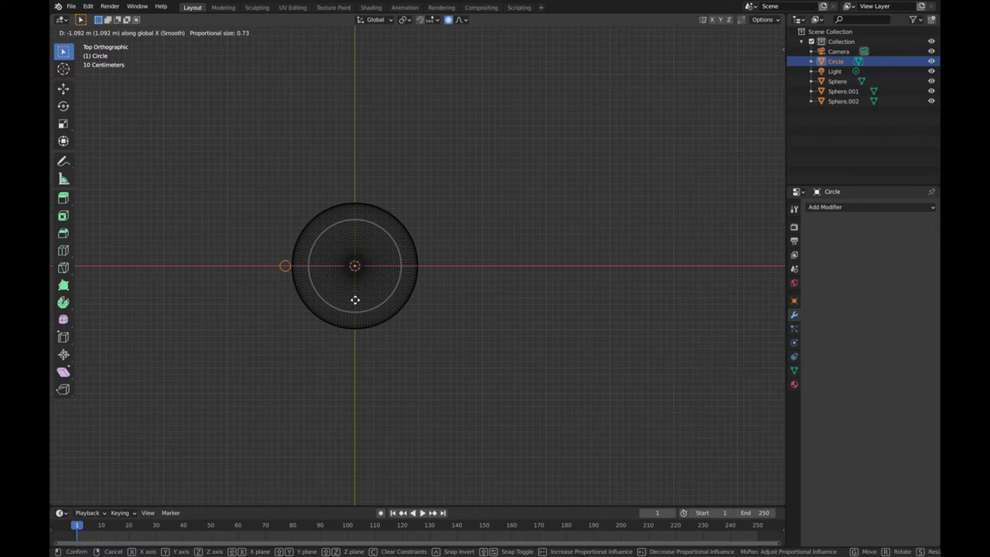
pyautogui.click(355, 299)
pyautogui.moveTo(355, 300); pyautogui.dragTo(355, 301, button='middle')
pyautogui.moveTo(366, 386)
pyautogui.mouseDown(button='middle')
pyautogui.moveTo(345, 414)
pyautogui.moveTo(342, 389)
pyautogui.moveTo(388, 425)
pyautogui.mouseUp(button='middle')
pyautogui.press('b')
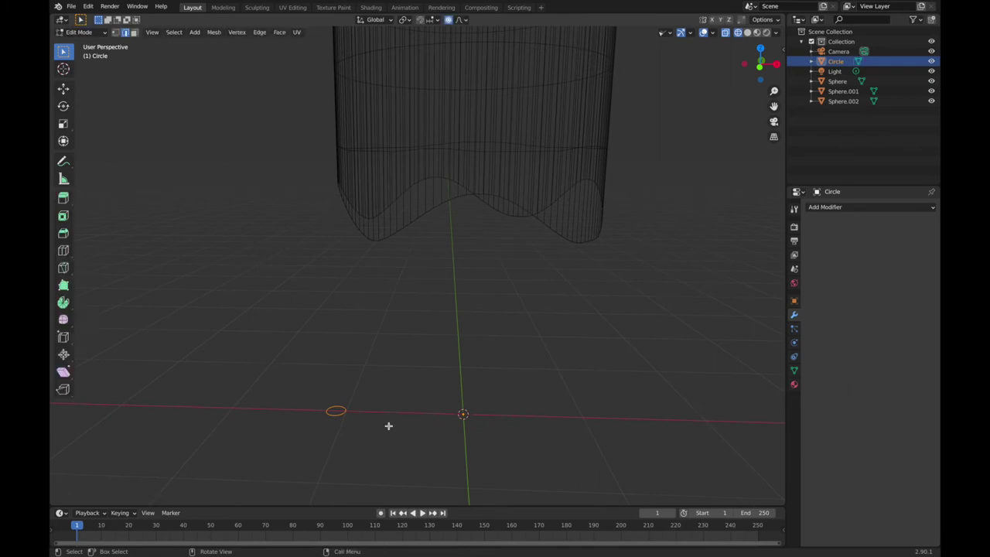
pyautogui.press('1')
pyautogui.hotkey('alt', 'a')
# Step: In solid shading, select the circle's face and sweep it with the Spin tool around Y
pyautogui.click(747, 32)
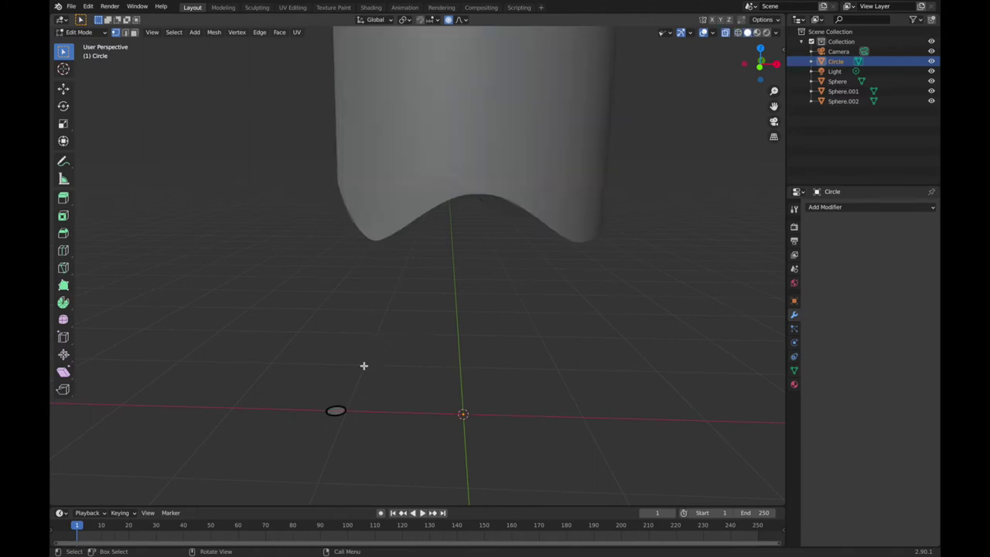
pyautogui.press('3')
pyautogui.click(337, 409)
pyautogui.moveTo(364, 415); pyautogui.dragTo(363, 415, button='middle')
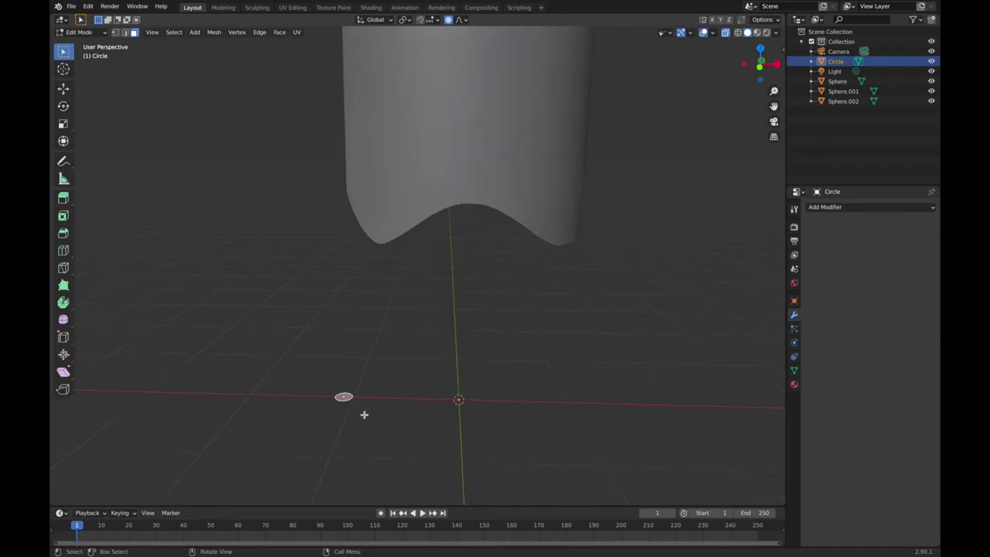
pyautogui.click(63, 302)
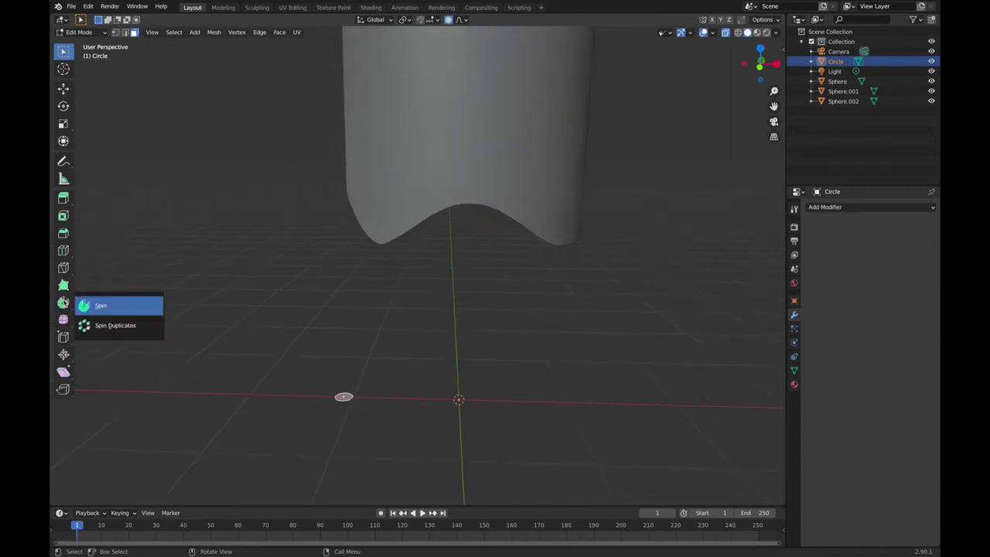
pyautogui.click(104, 308)
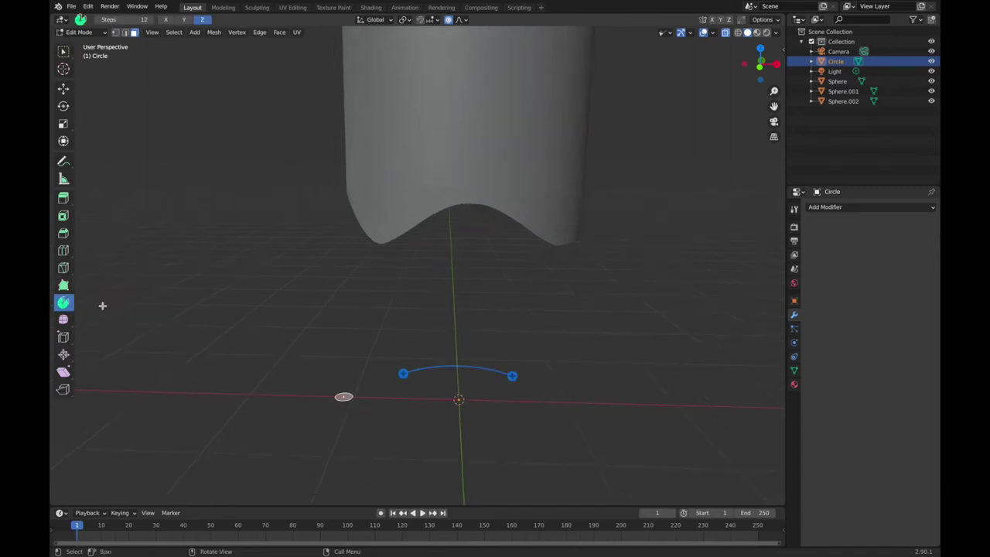
pyautogui.click(185, 20)
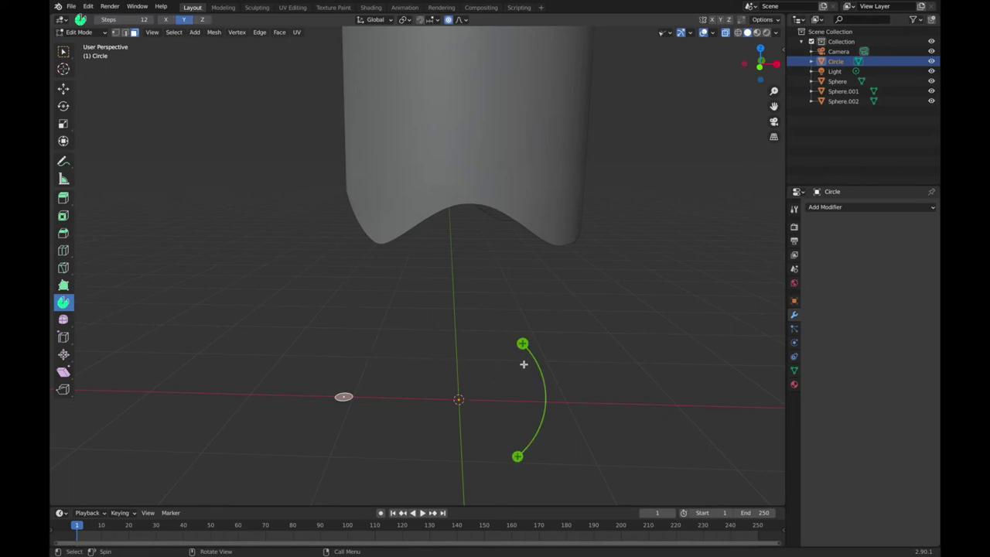
pyautogui.moveTo(522, 343); pyautogui.dragTo(572, 468)
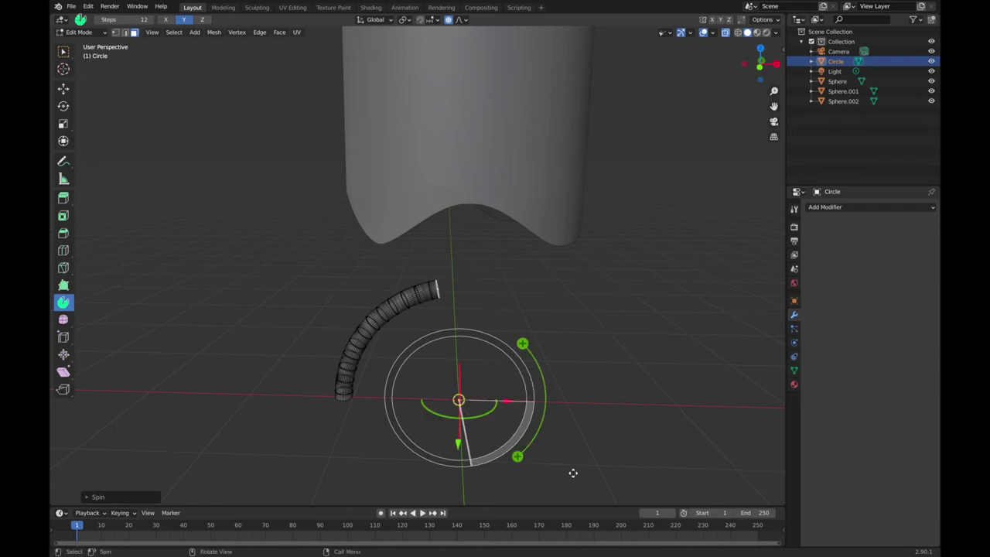
# Step: Set the spin Angle to -180° and Steps to 16, then return to Object Mode
pyautogui.click(139, 497)
pyautogui.click(190, 409)
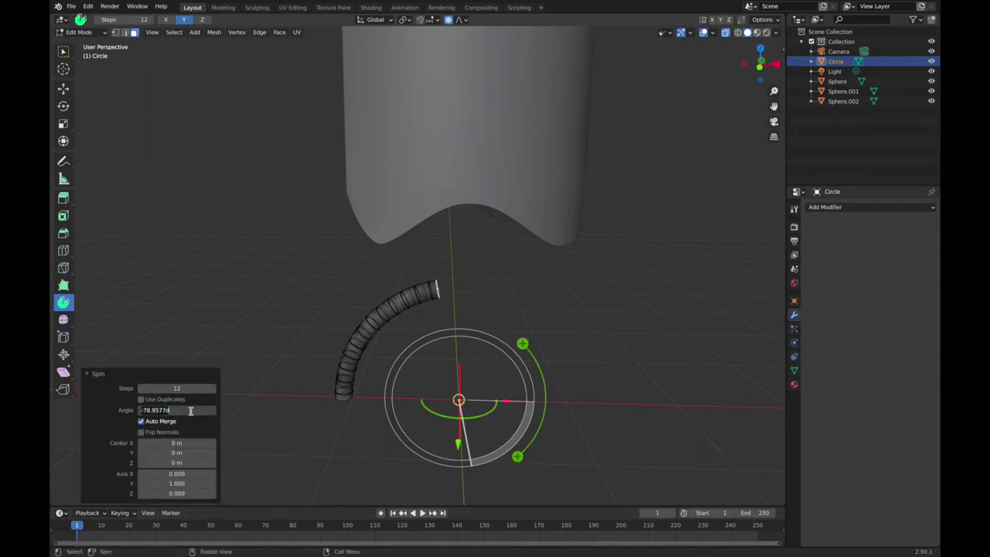
pyautogui.write('-180')
pyautogui.press('Return')
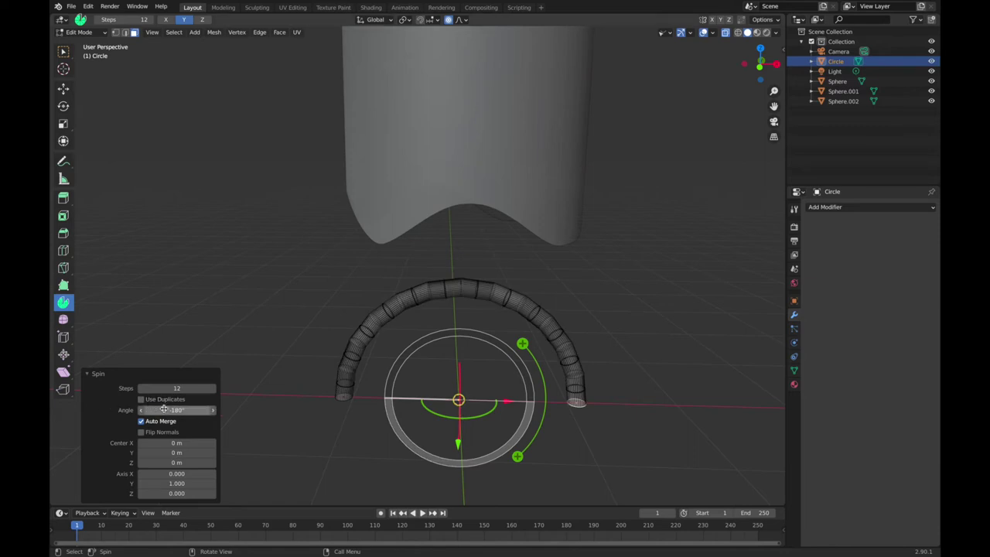
pyautogui.click(211, 388)
pyautogui.click(210, 387)
pyautogui.click(210, 387)
pyautogui.click(211, 387)
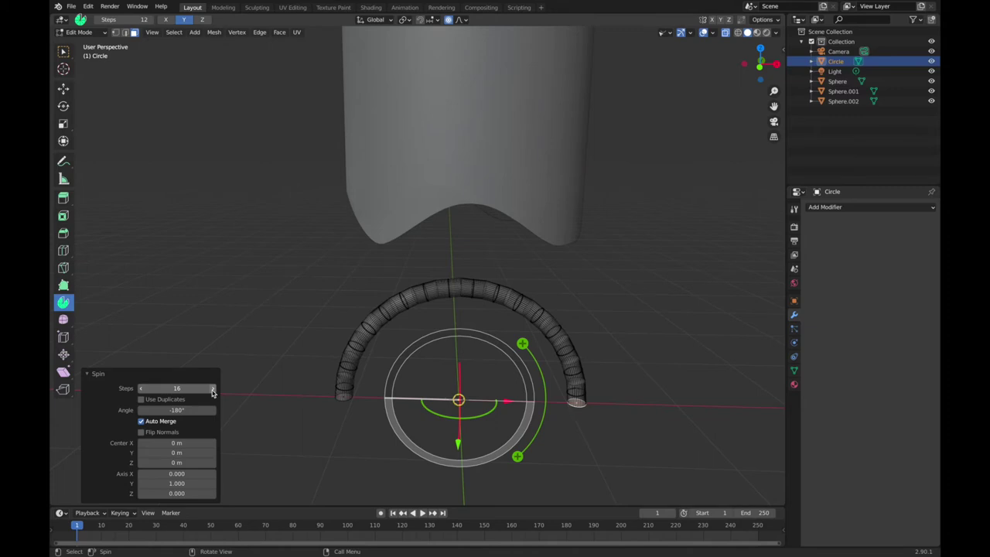
pyautogui.click(280, 289)
pyautogui.press('Tab')
pyautogui.scroll(-1, 320, 301)
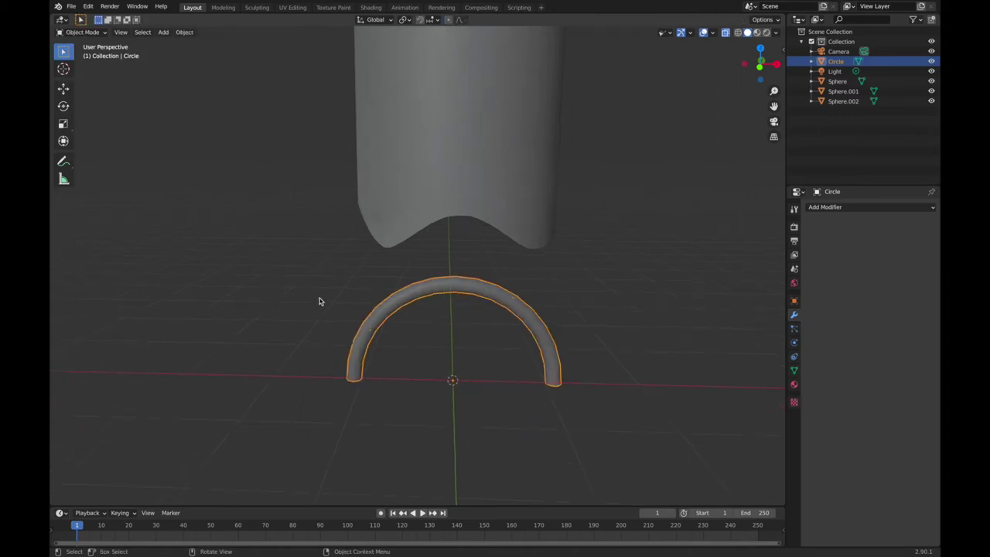
# Step: In Front view, lift the tube arch straight up along Z onto the ghost's head
pyautogui.moveTo(601, 260); pyautogui.dragTo(530, 317, button='middle')
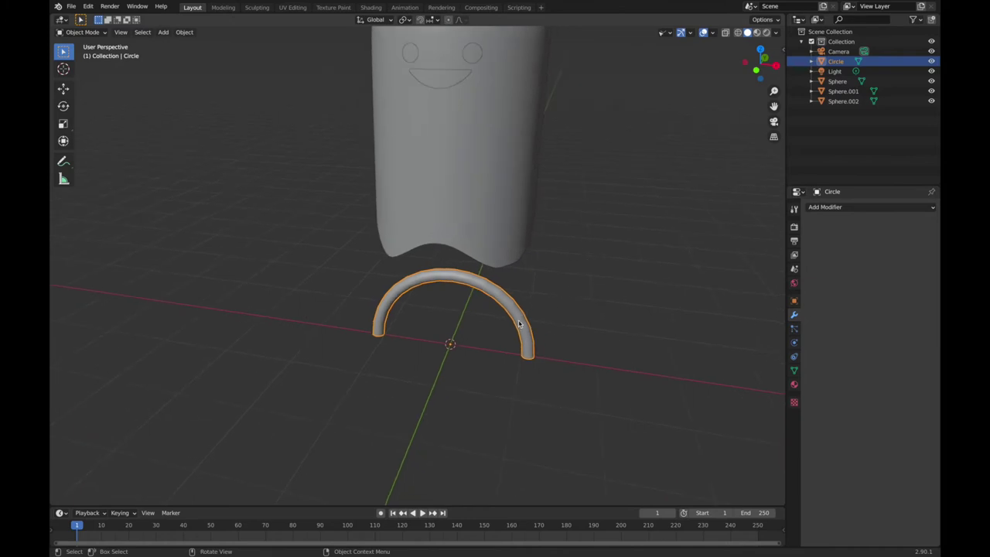
pyautogui.click(755, 70)
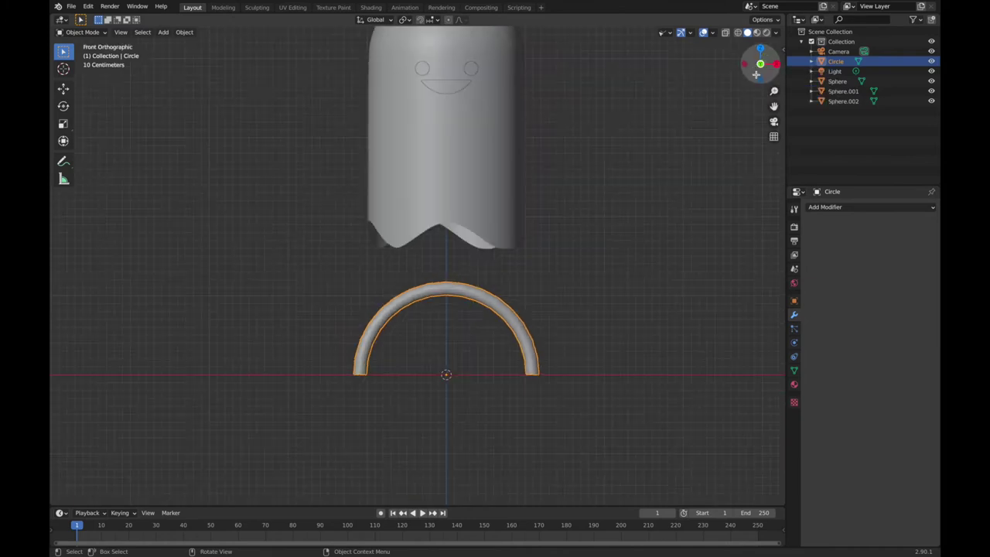
pyautogui.scroll(-1, 618, 255)
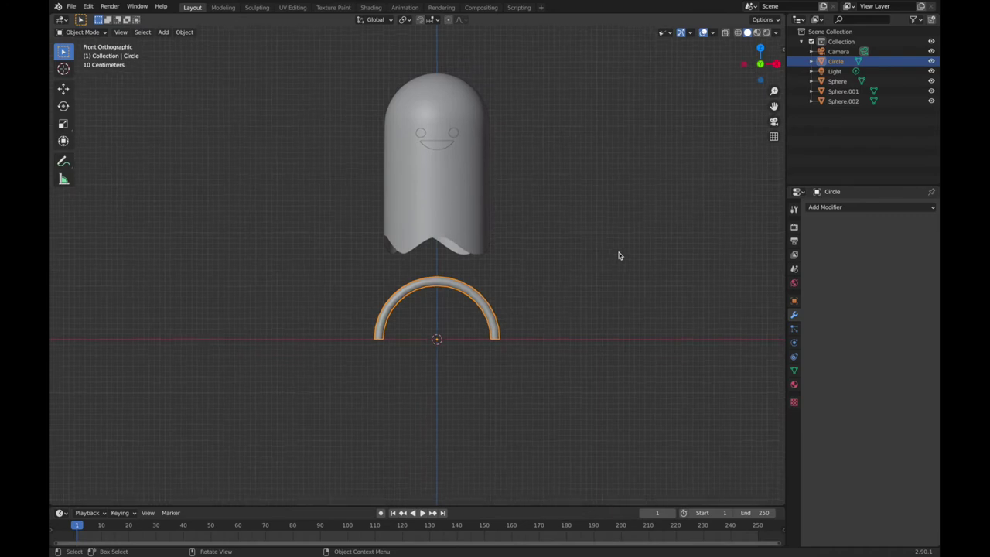
pyautogui.press('g')
pyautogui.press('z')
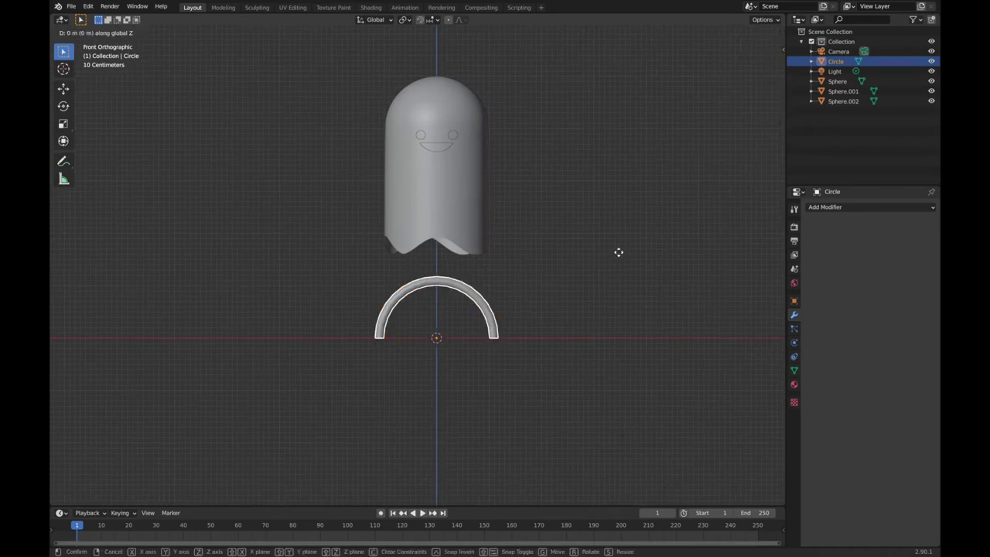
pyautogui.click(607, 41)
# Step: Adjust the arch slightly along Z so it sits on the head like a headband
pyautogui.moveTo(551, 96); pyautogui.dragTo(551, 98, button='middle')
pyautogui.click(551, 96)
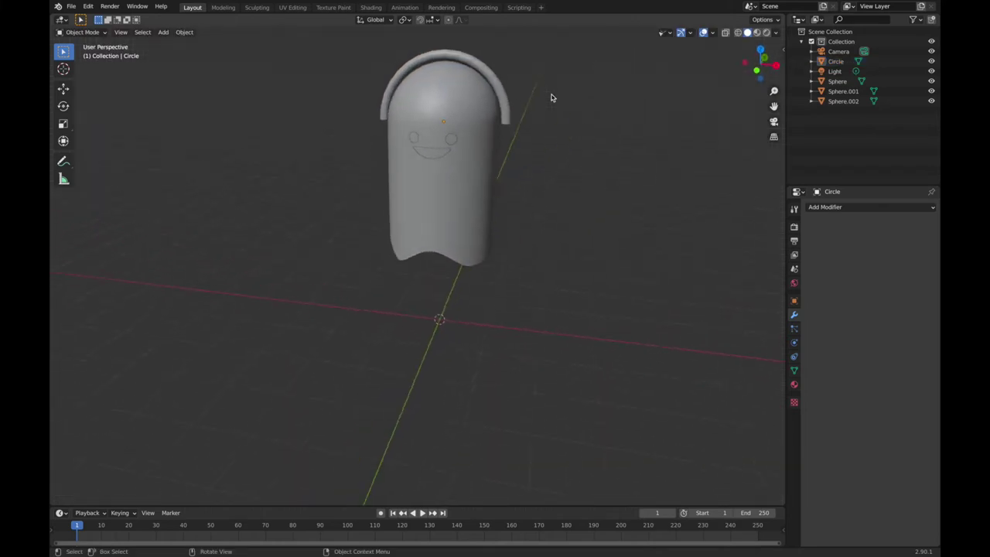
pyautogui.press('KP_1')
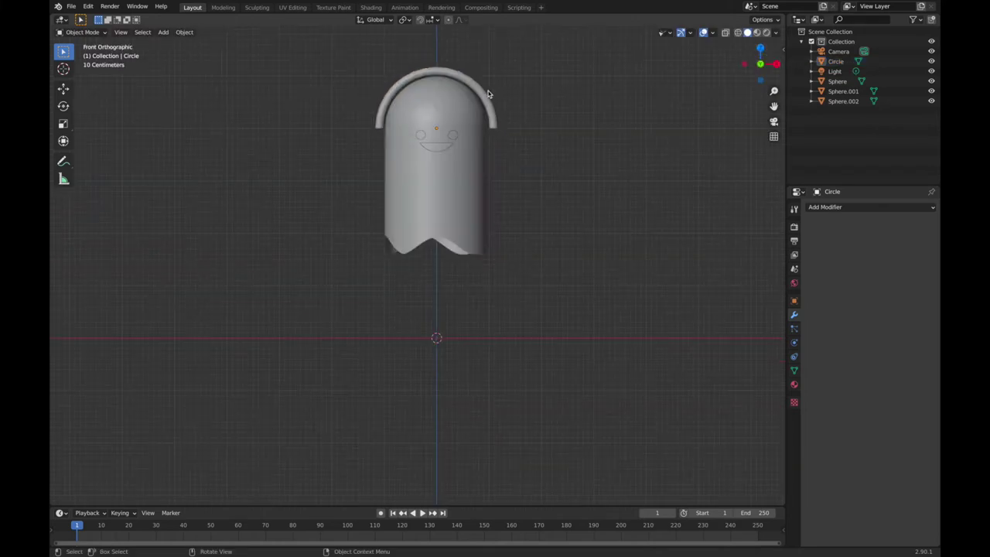
pyautogui.click(487, 94)
pyautogui.press('g')
pyautogui.press('z')
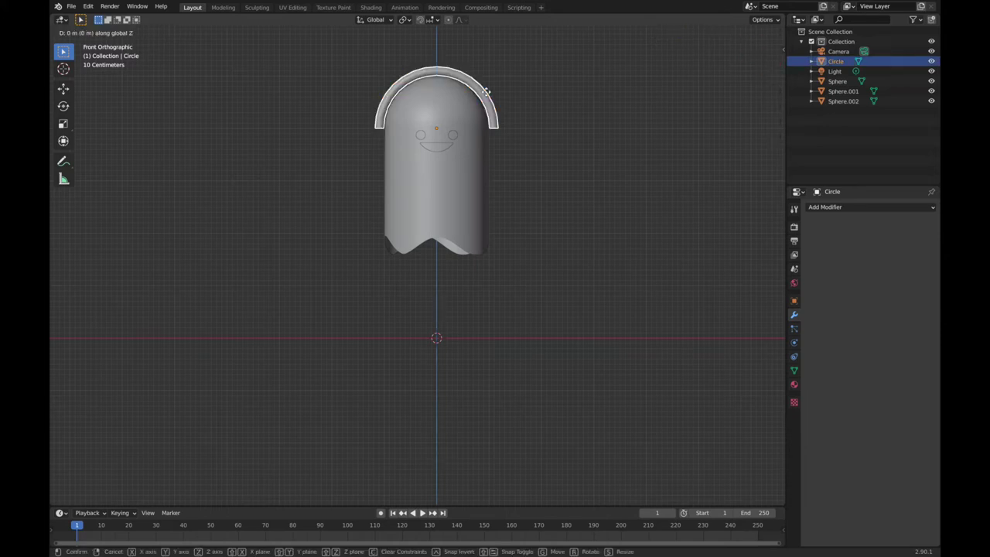
pyautogui.click(486, 94)
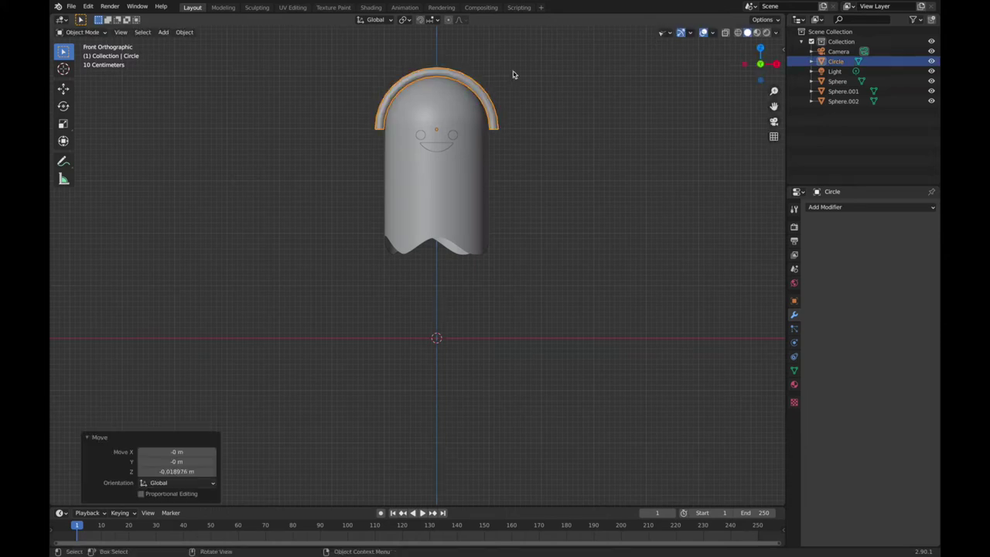
# Step: Smooth the arch with a level-2 Subdivision modifier using Ctrl+2
pyautogui.moveTo(513, 74); pyautogui.dragTo(475, 91, button='middle')
pyautogui.hotkey('ctrl', '2')
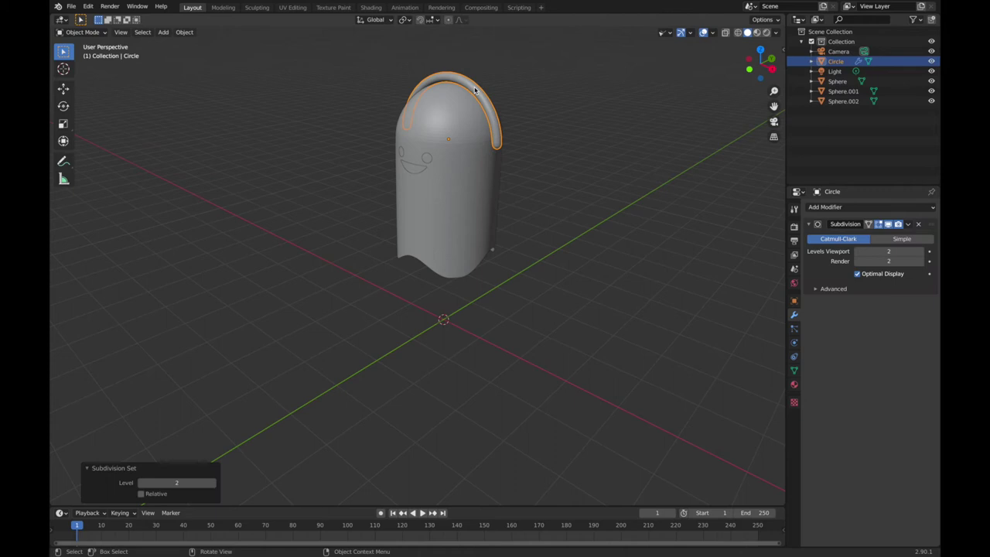
pyautogui.click(539, 112)
pyautogui.moveTo(540, 112); pyautogui.dragTo(510, 112, button='middle')
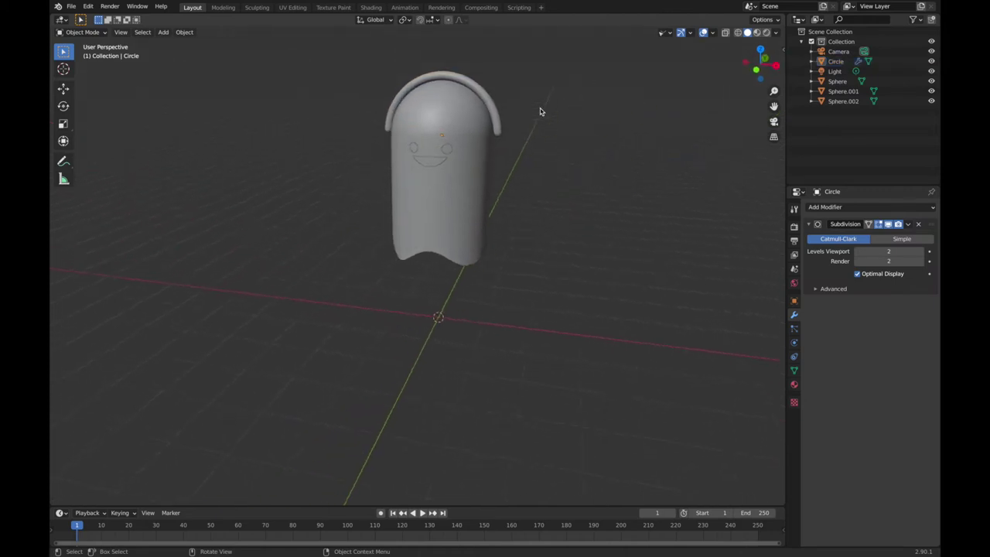
pyautogui.click(497, 116)
pyautogui.click(538, 110)
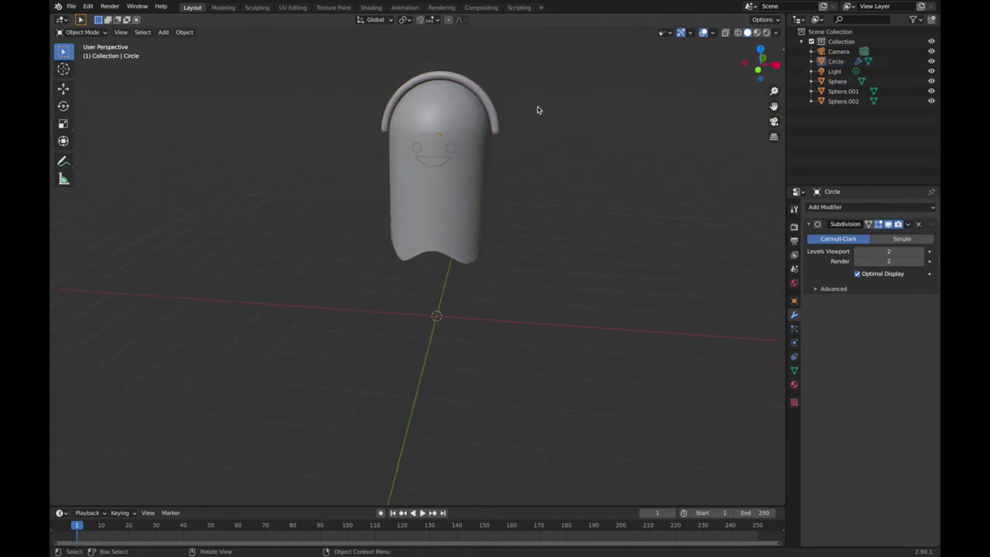
pyautogui.moveTo(538, 110); pyautogui.dragTo(538, 110, button='middle')
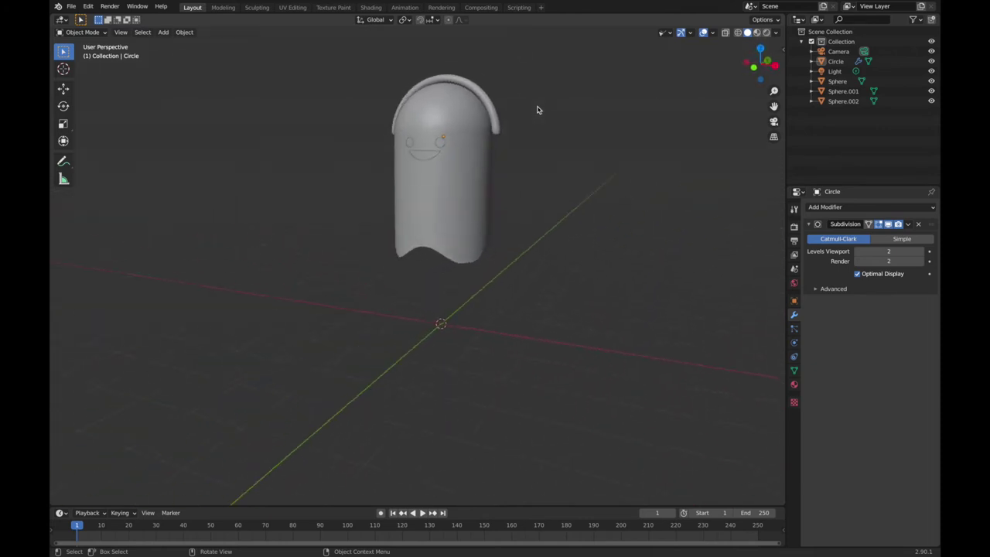
pyautogui.moveTo(516, 207); pyautogui.dragTo(515, 207, button='middle')
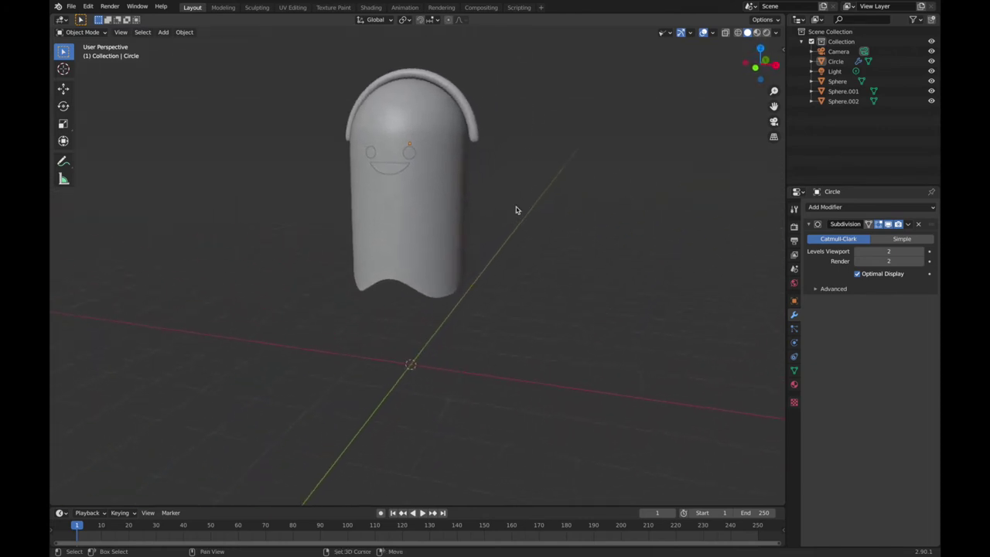
pyautogui.hotkey('shift', 'a')
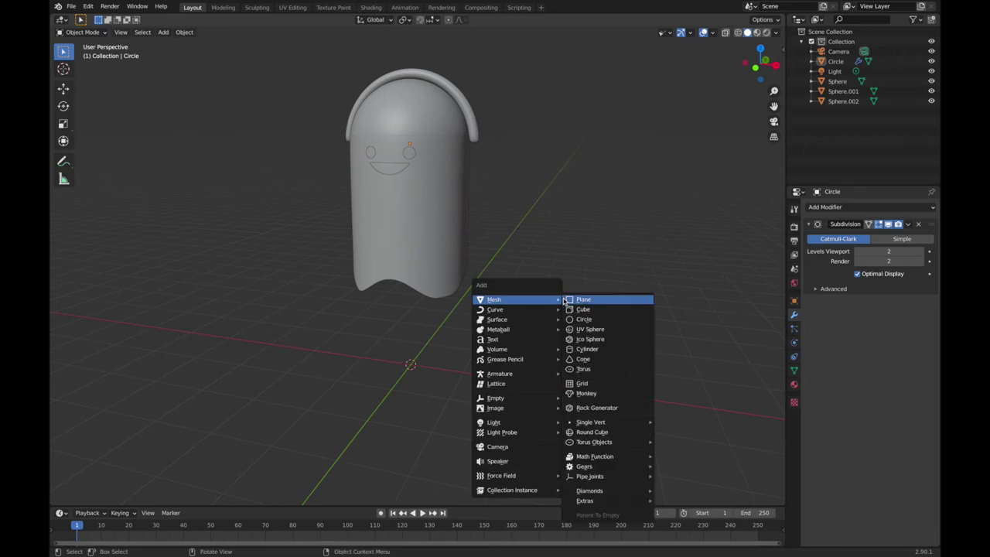
# Step: Add a UV sphere below the ghost and scale it down in front view
pyautogui.click(588, 331)
pyautogui.press('KP_1')
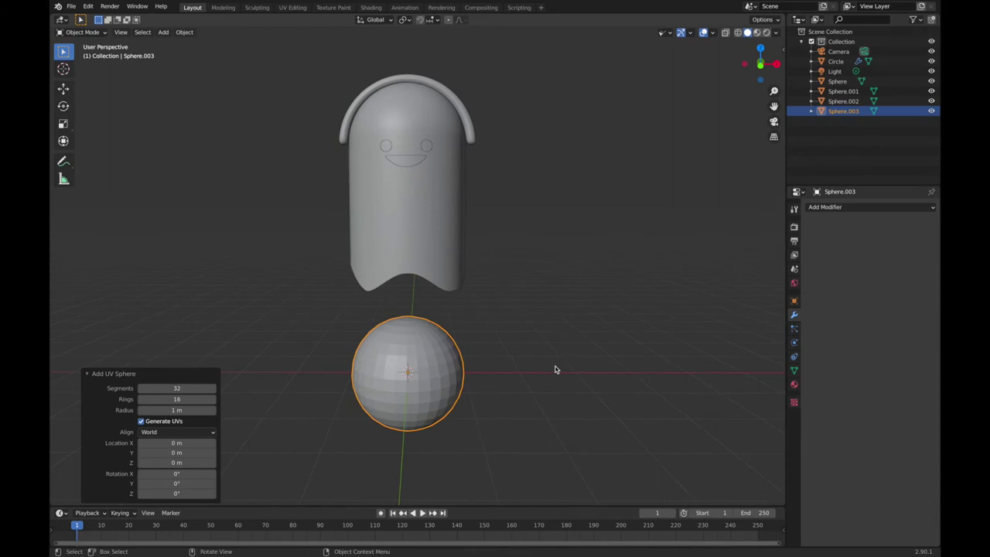
pyautogui.click(761, 71)
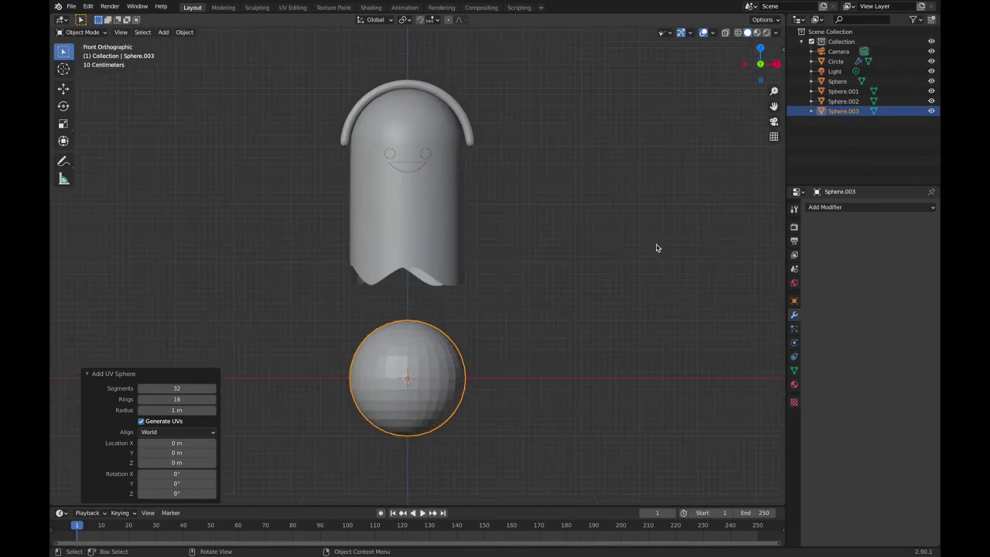
pyautogui.press('s')
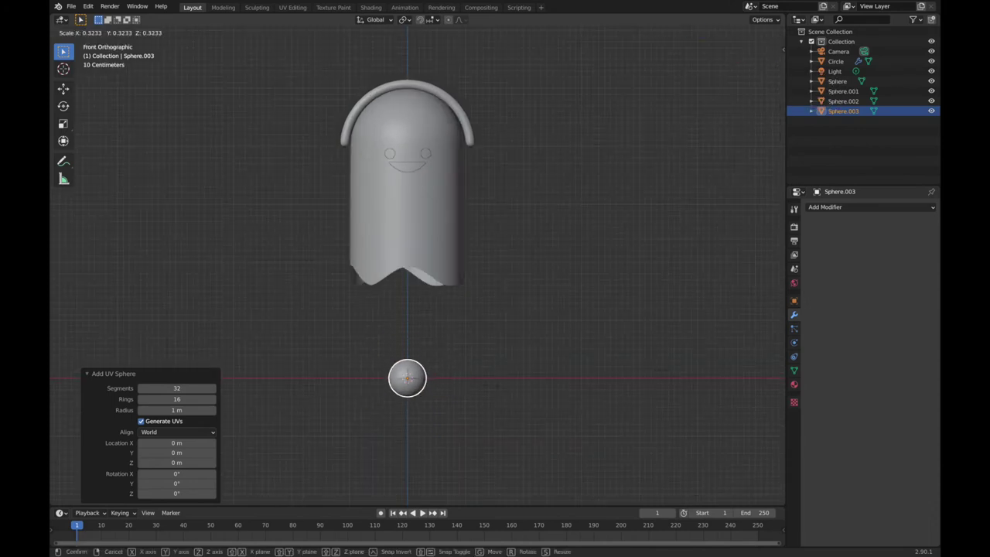
pyautogui.click(504, 391)
# Step: In Edit Mode with X-ray on, box-select and delete the sphere's lower half
pyautogui.press('Tab')
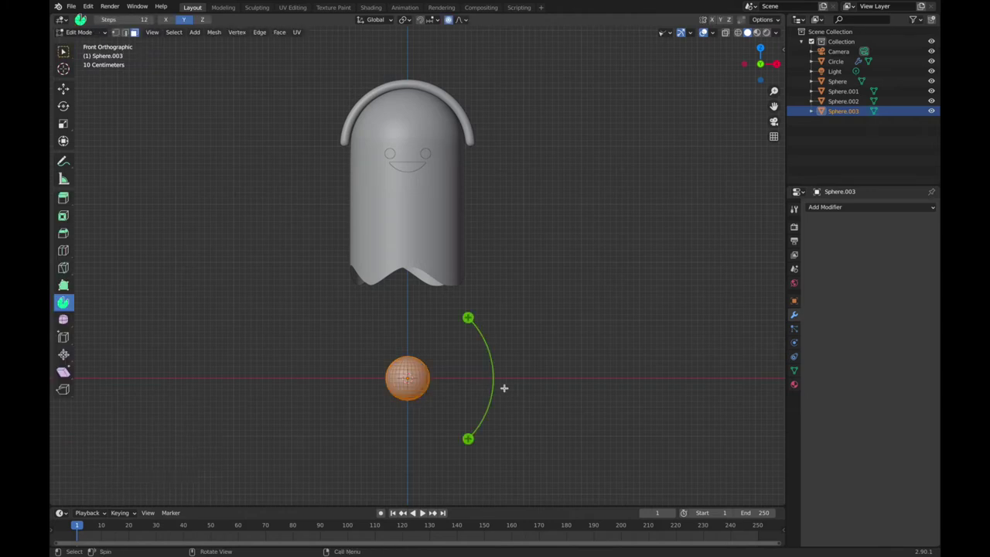
pyautogui.click(64, 51)
pyautogui.scroll(2, 389, 358)
pyautogui.keyDown('shift'); pyautogui.scroll(-2, 391, 364); pyautogui.keyUp('shift')
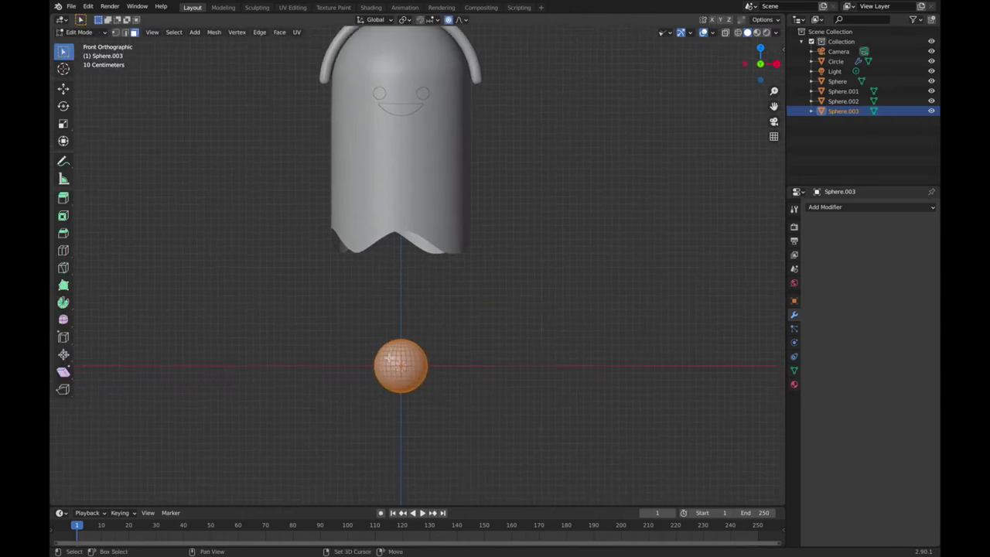
pyautogui.click(726, 33)
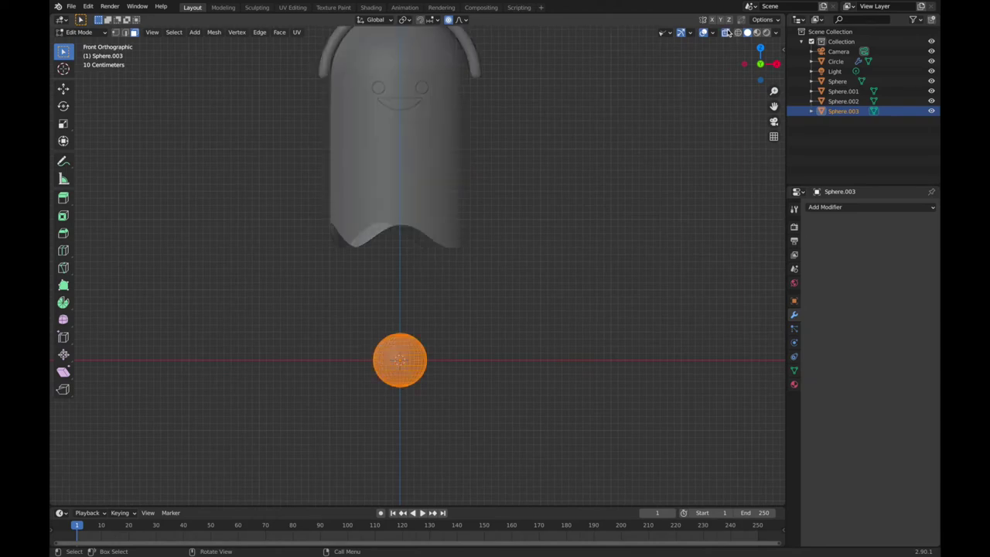
pyautogui.click(497, 384)
pyautogui.moveTo(507, 439); pyautogui.dragTo(357, 361)
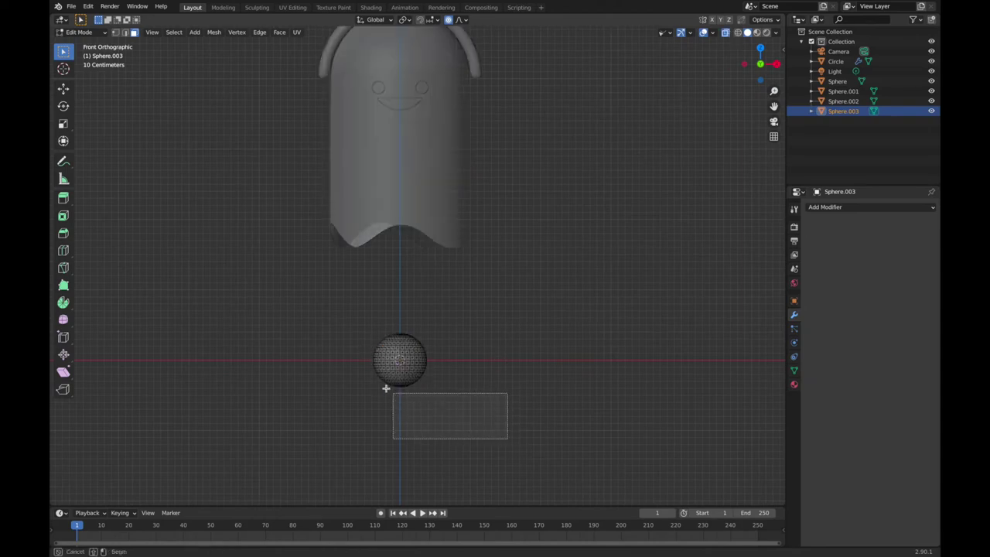
pyautogui.press('x')
pyautogui.click(371, 365)
pyautogui.moveTo(371, 365); pyautogui.dragTo(372, 367, button='middle')
pyautogui.press('Tab')
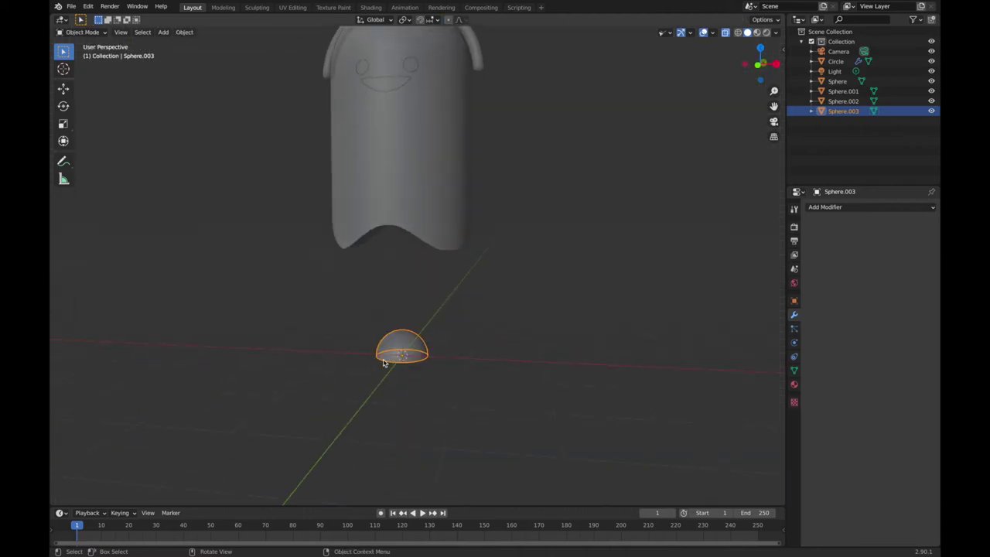
# Step: Turn X-ray off, fill the open bottom edge loop with a face, and return to Object Mode
pyautogui.click(726, 33)
pyautogui.press('Tab')
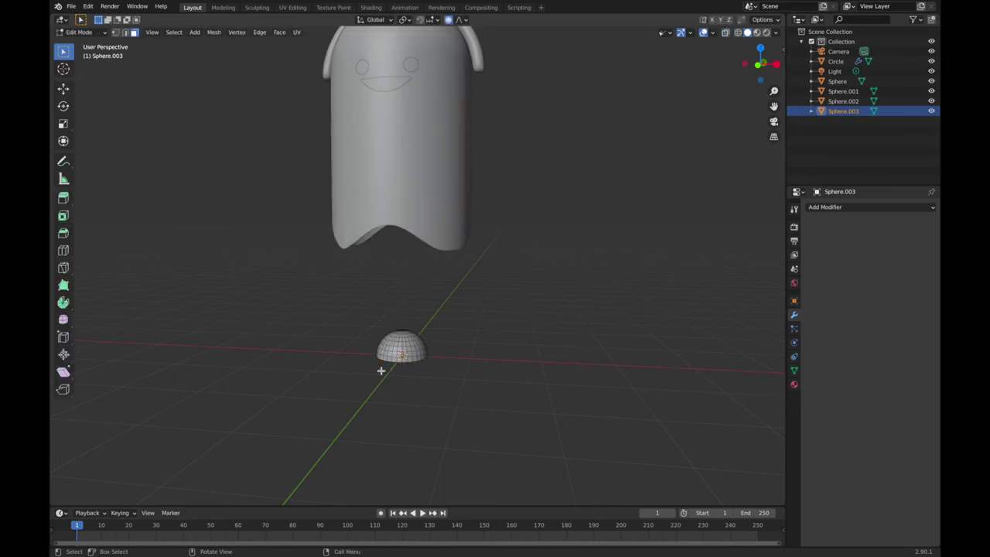
pyautogui.press('2')
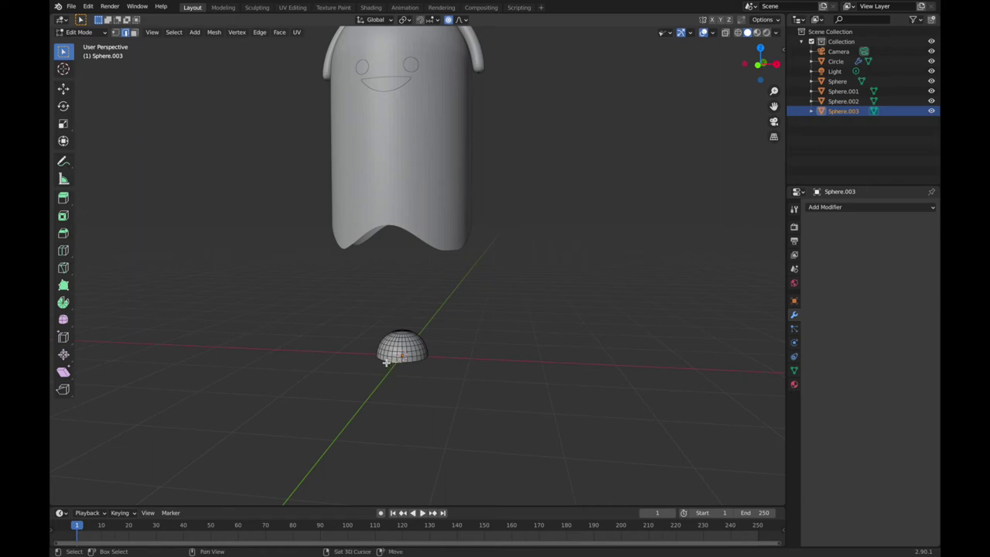
pyautogui.keyDown('alt'); pyautogui.click(385, 361); pyautogui.keyUp('alt')
pyautogui.moveTo(443, 381); pyautogui.dragTo(443, 381, button='middle')
pyautogui.press('f')
pyautogui.hotkey('alt', 'a')
pyautogui.press('Tab')
pyautogui.moveTo(443, 381); pyautogui.dragTo(456, 383, button='middle')
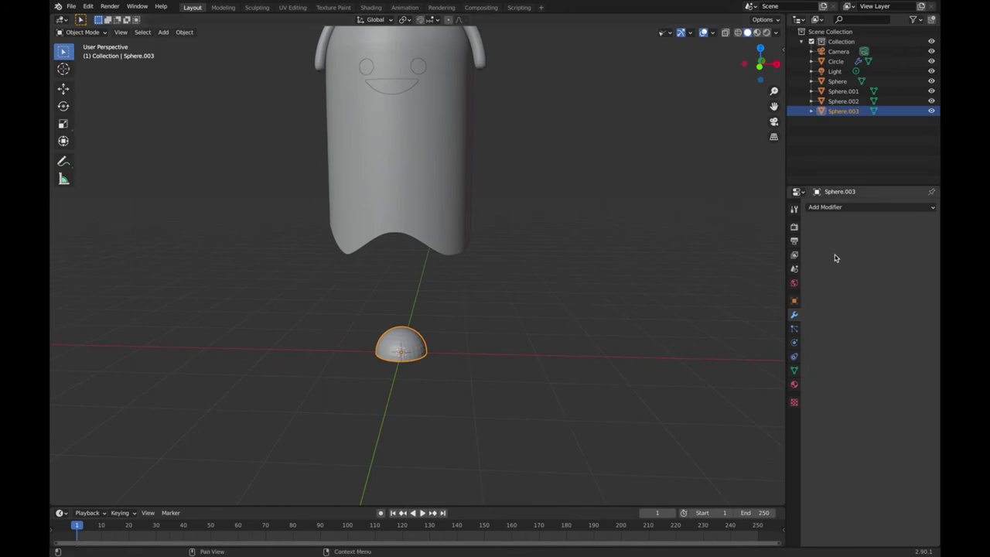
# Step: Add a Bevel modifier to the dome with 5 segments
pyautogui.click(858, 207)
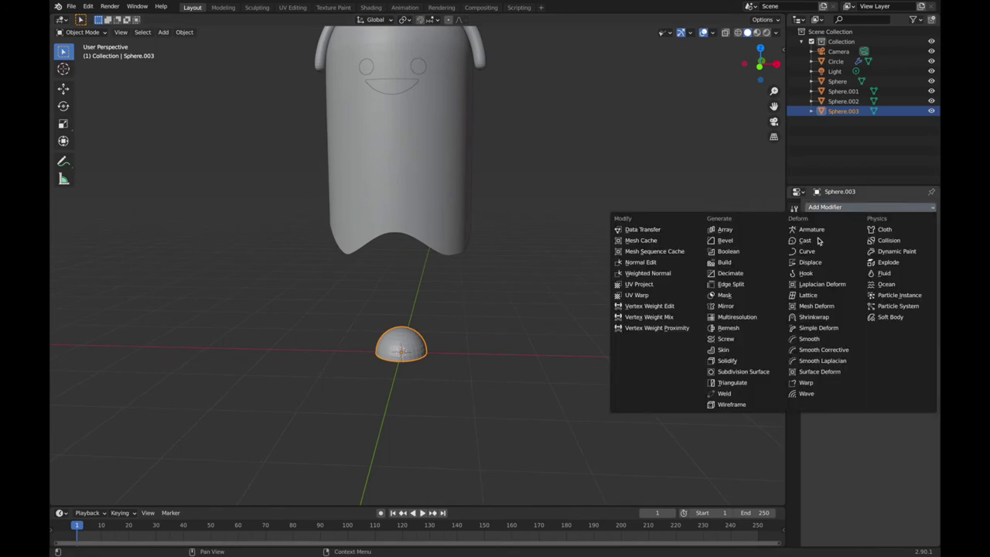
pyautogui.click(736, 244)
pyautogui.moveTo(647, 281); pyautogui.dragTo(495, 311, button='middle')
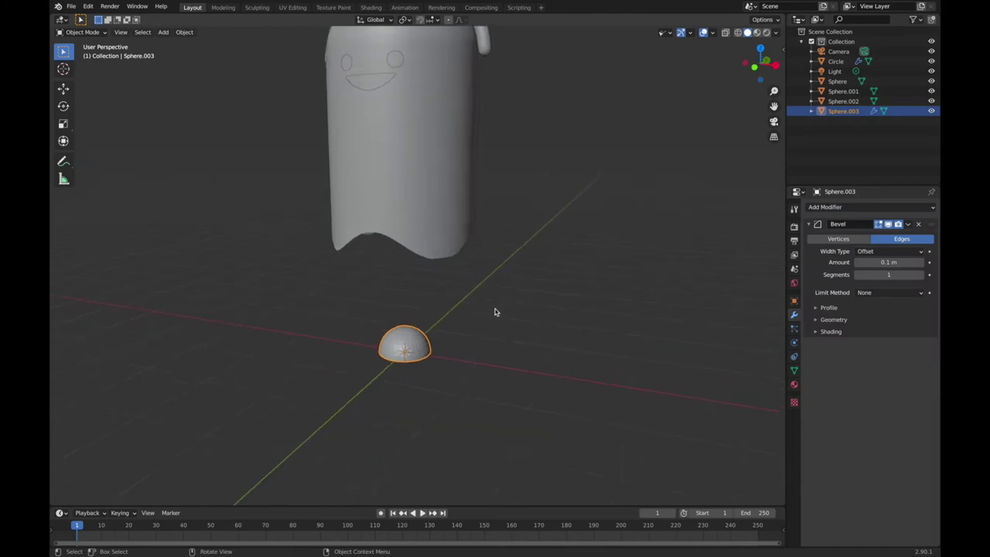
pyautogui.scroll(2, 494, 311)
pyautogui.scroll(1, 495, 311)
pyautogui.scroll(1, 495, 311)
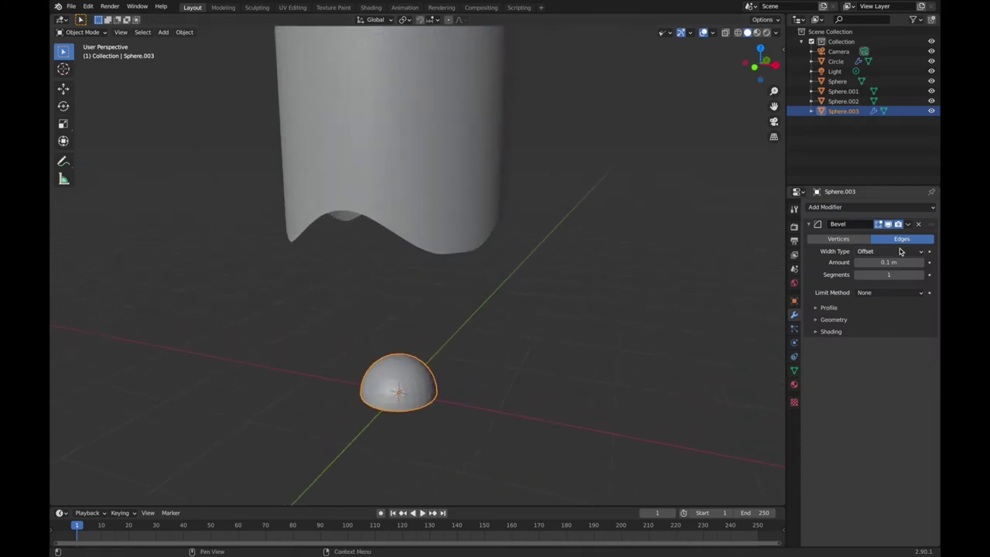
pyautogui.click(920, 275)
pyautogui.click(919, 275)
pyautogui.click(920, 275)
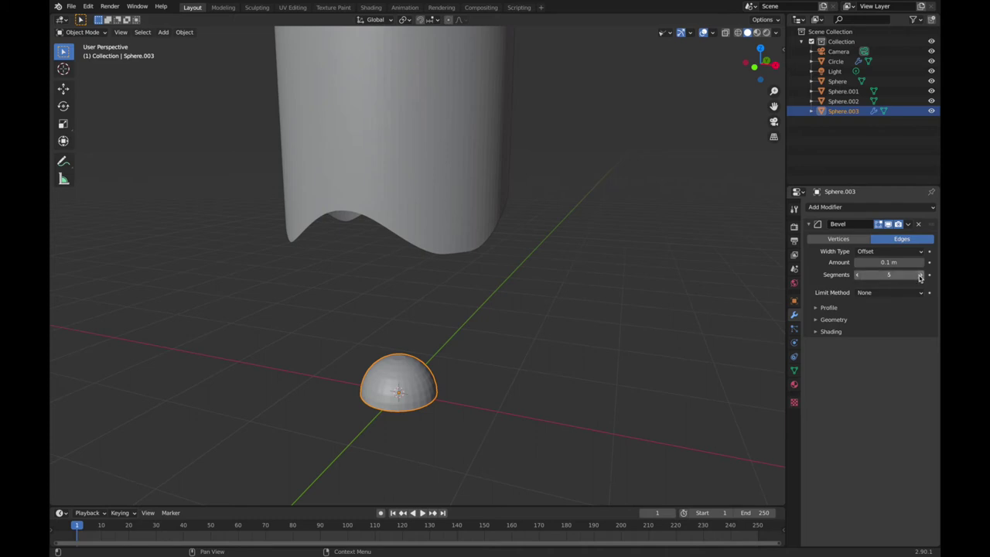
# Step: Set the bevel limit method to Angle and expand its geometry, profile and shading panels
pyautogui.click(865, 294)
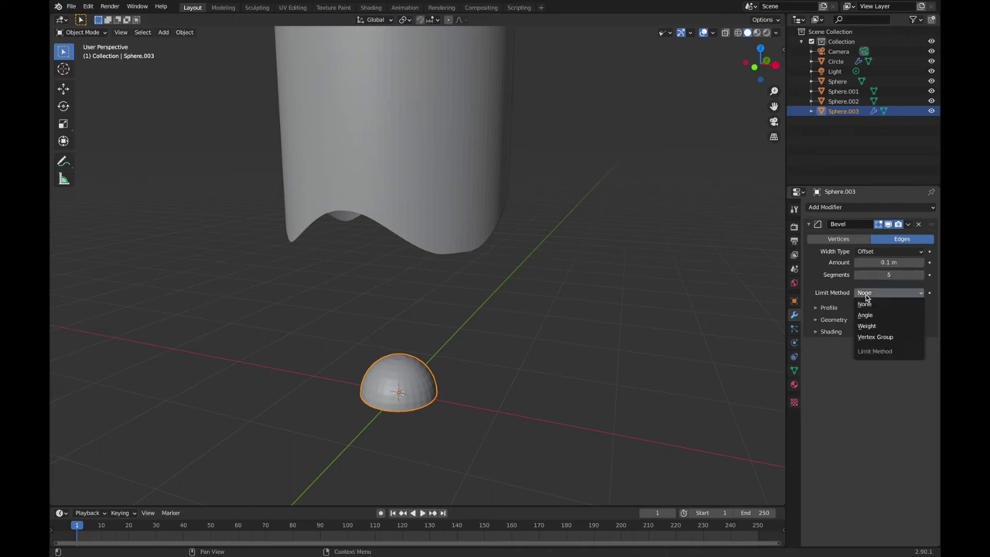
pyautogui.click(864, 315)
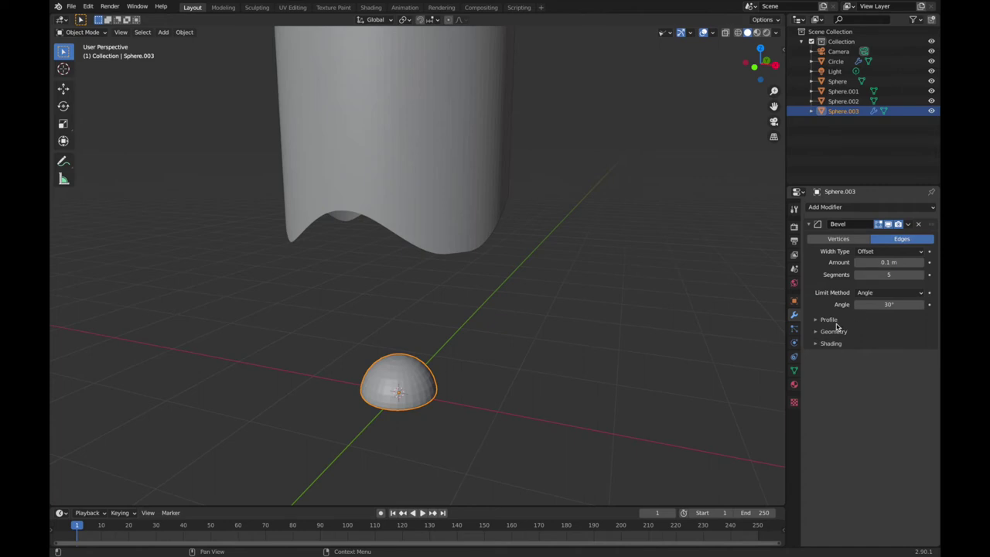
pyautogui.click(839, 332)
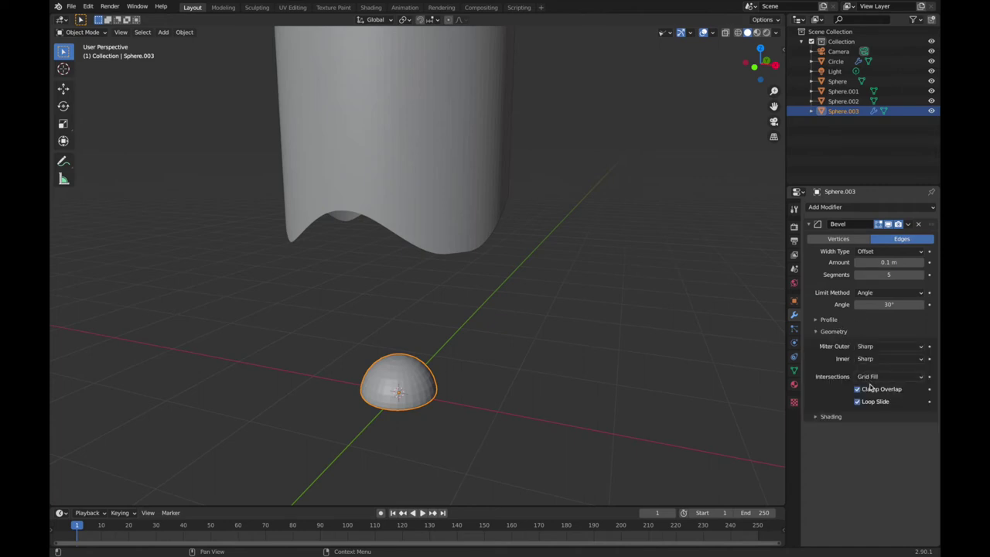
pyautogui.click(838, 321)
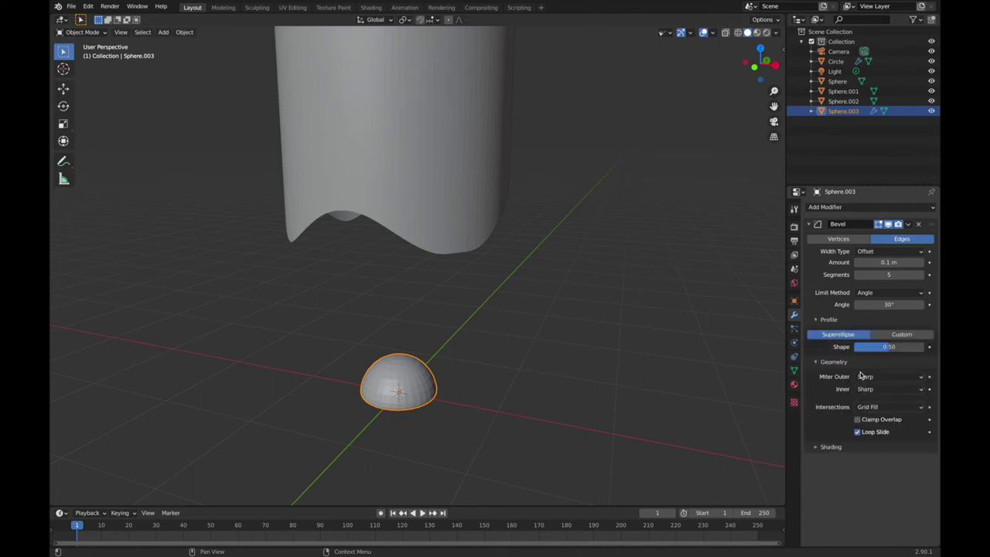
pyautogui.click(842, 446)
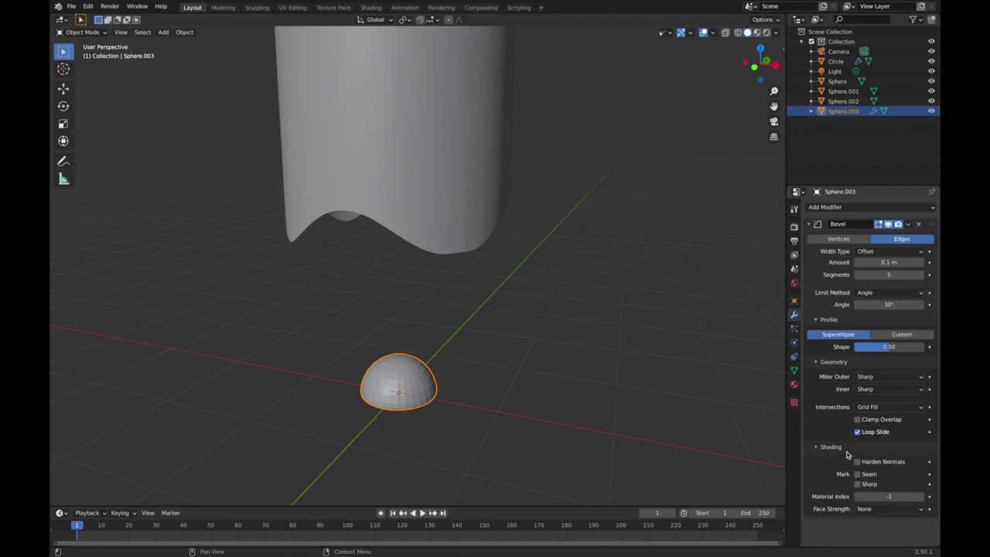
# Step: Enable Auto Smooth under the dome's Object Data Normals settings
pyautogui.click(793, 370)
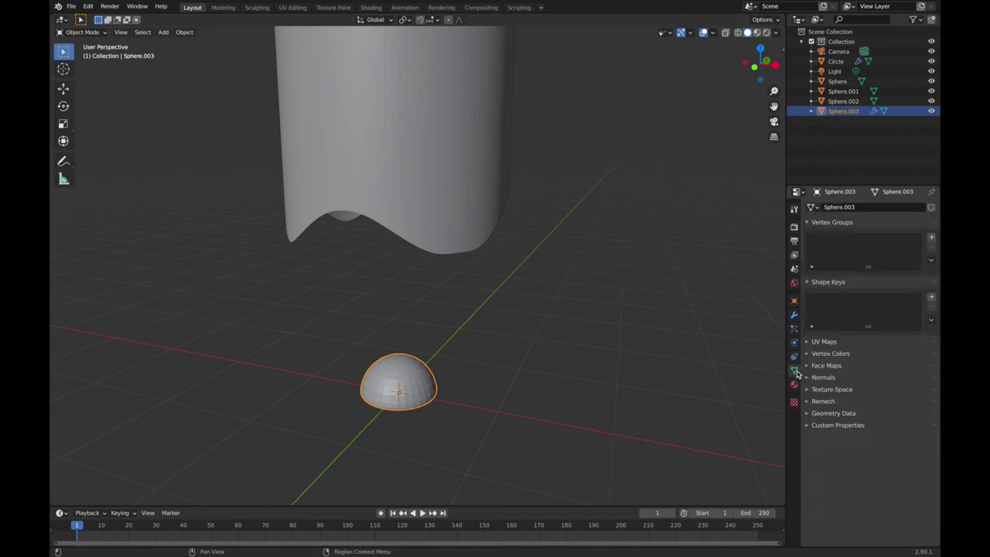
pyautogui.click(824, 378)
pyautogui.click(855, 392)
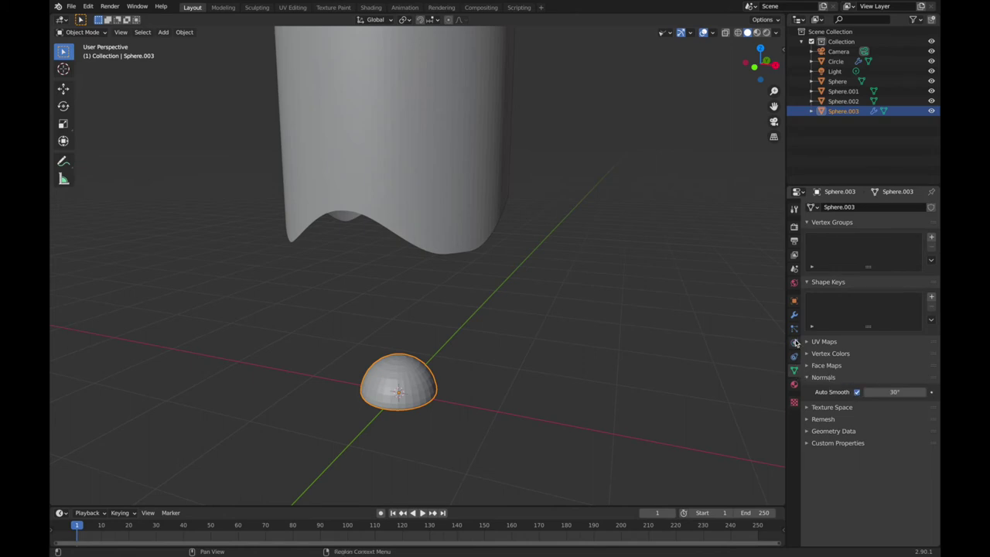
pyautogui.click(794, 315)
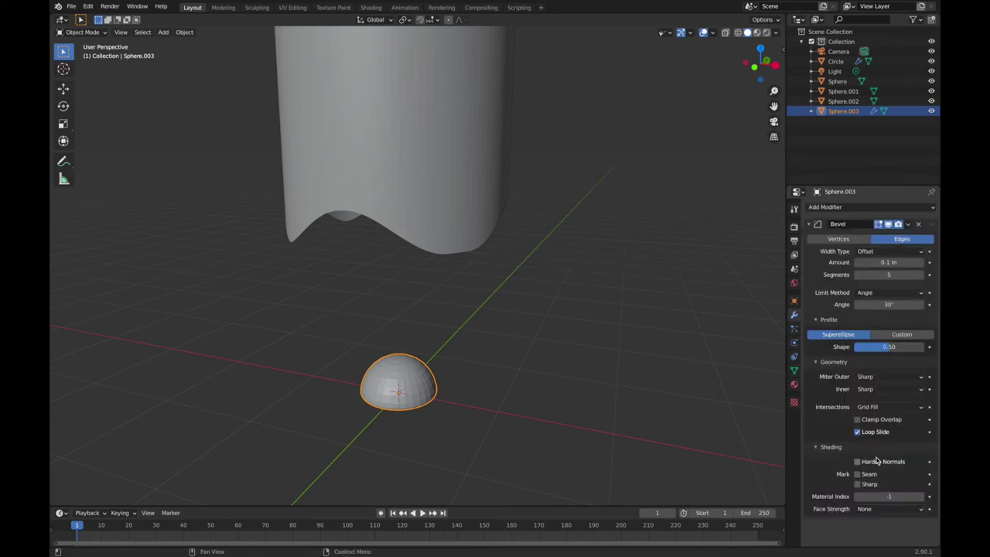
pyautogui.click(794, 370)
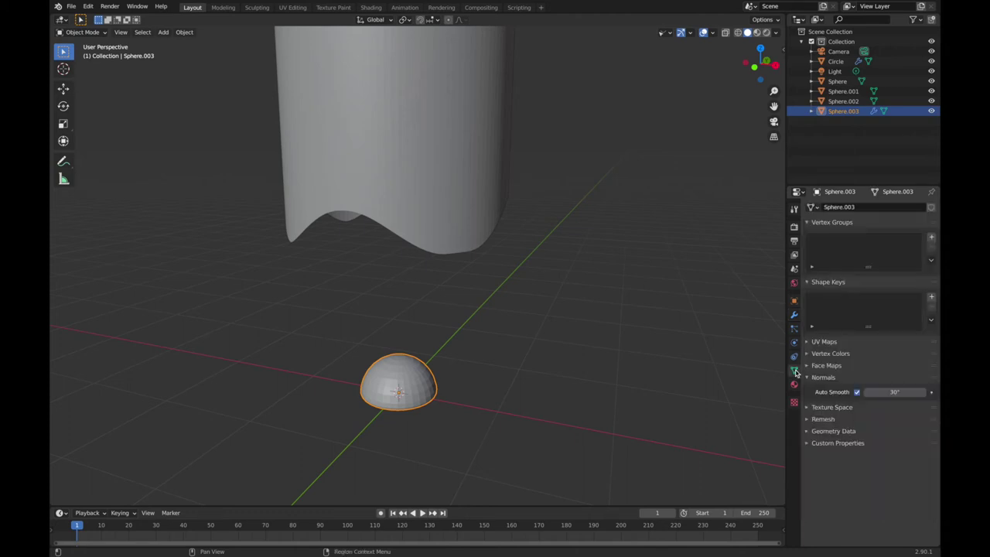
# Step: Apply Shade Smooth to the dome from its right-click object menu
pyautogui.click(490, 391)
pyautogui.click(424, 383)
pyautogui.rightClick(424, 384)
pyautogui.click(424, 383)
pyautogui.moveTo(423, 384)
pyautogui.mouseDown(button='middle')
pyautogui.moveTo(404, 384)
pyautogui.moveTo(426, 387)
pyautogui.mouseUp(button='middle')
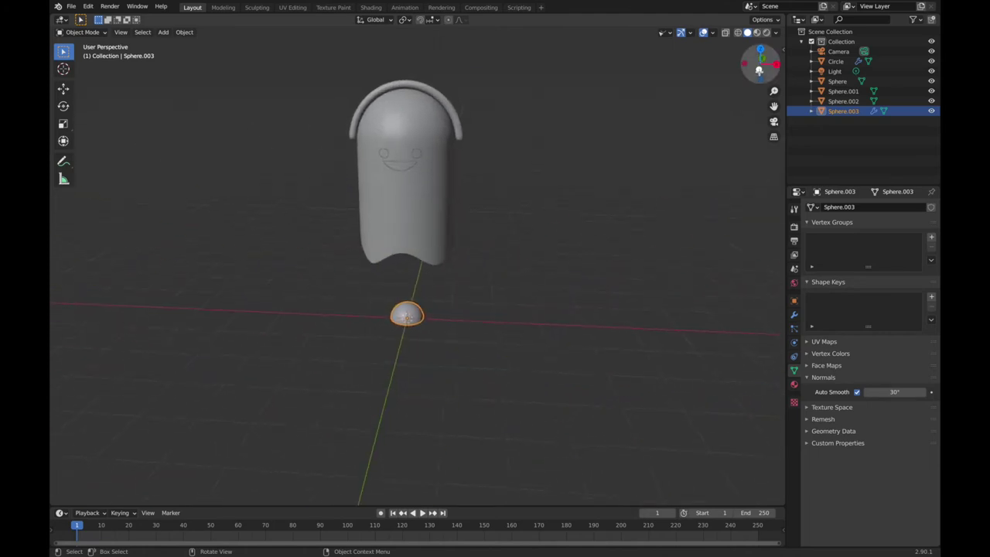
# Step: In Front Orthographic view, enlarge the dome slightly and rotate it 90° around Y
pyautogui.click(758, 70)
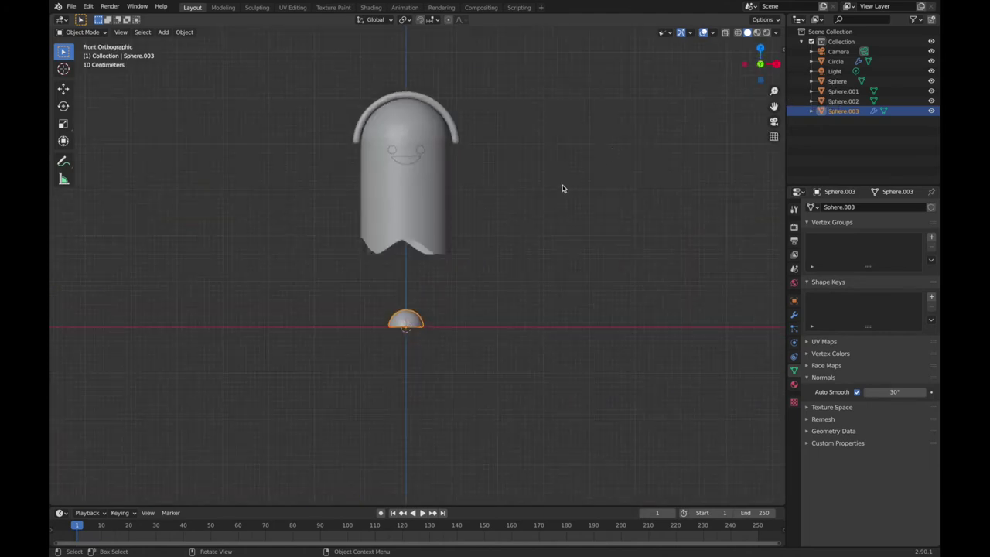
pyautogui.press('s')
pyautogui.click(522, 310)
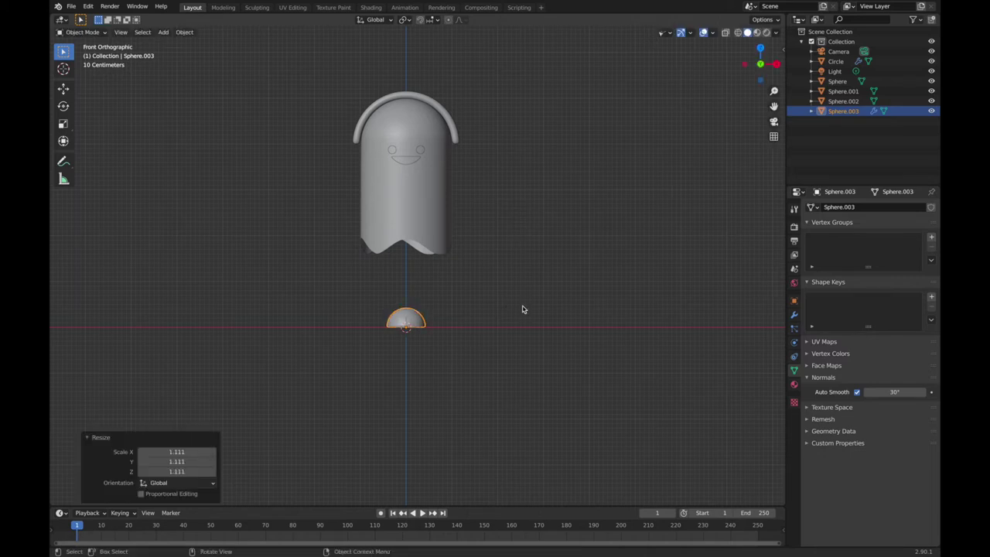
pyautogui.write('ry90')
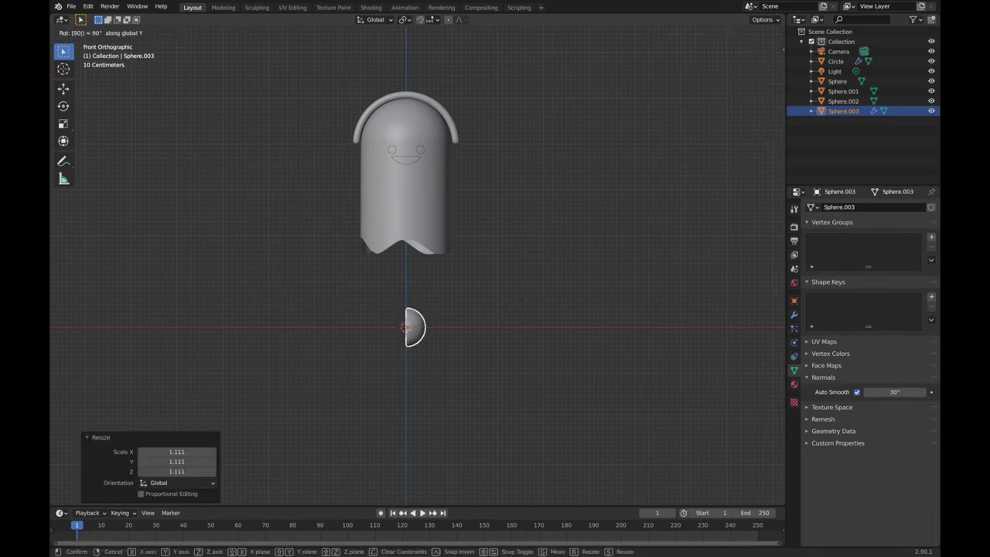
pyautogui.press('Return')
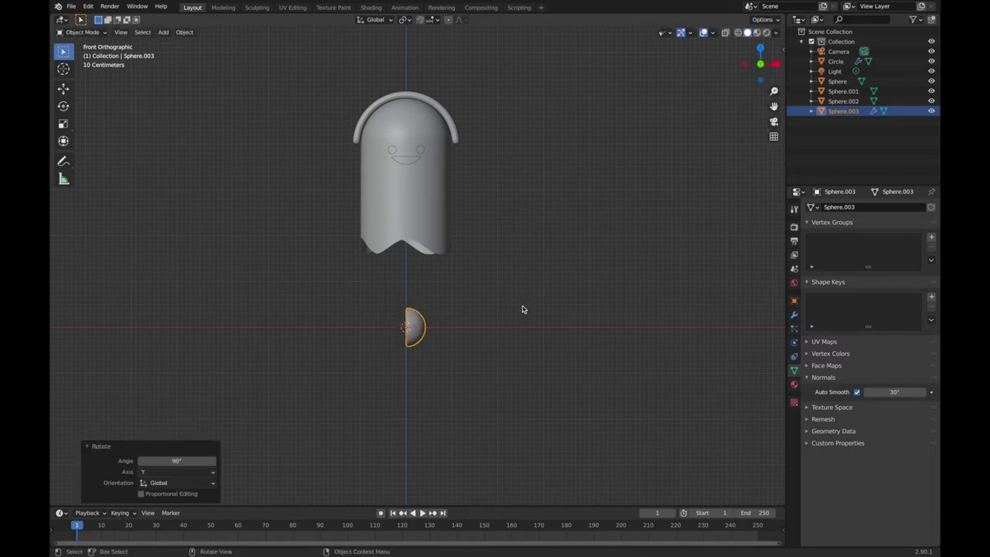
# Step: Move the dome along X and Z so it sits beside the ghost's head
pyautogui.press('g')
pyautogui.press('x')
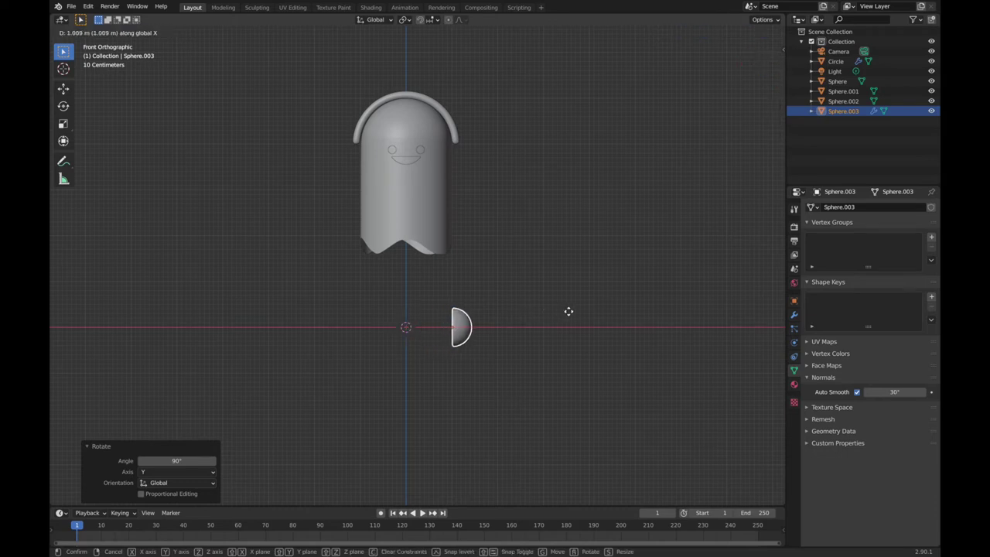
pyautogui.click(568, 311)
pyautogui.press('g')
pyautogui.press('z')
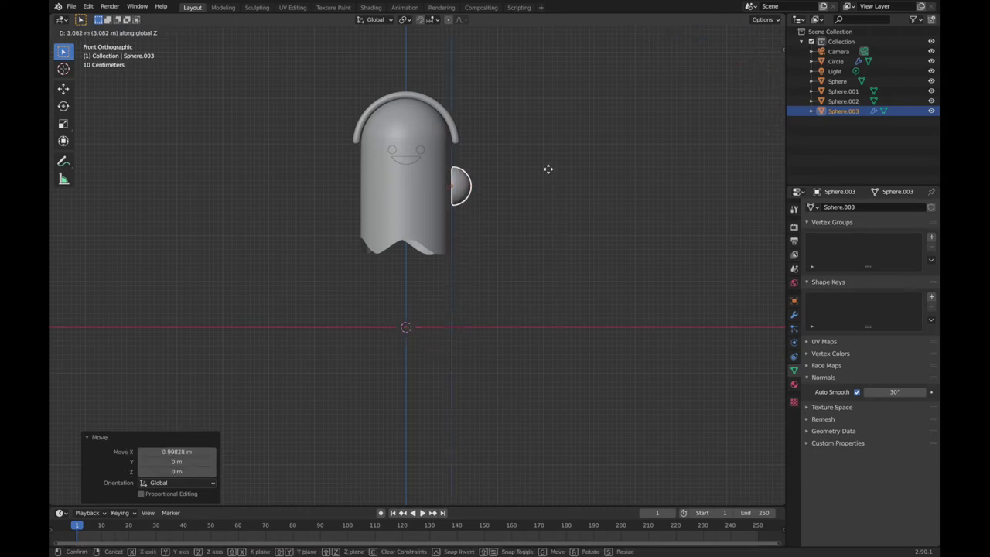
pyautogui.click(543, 139)
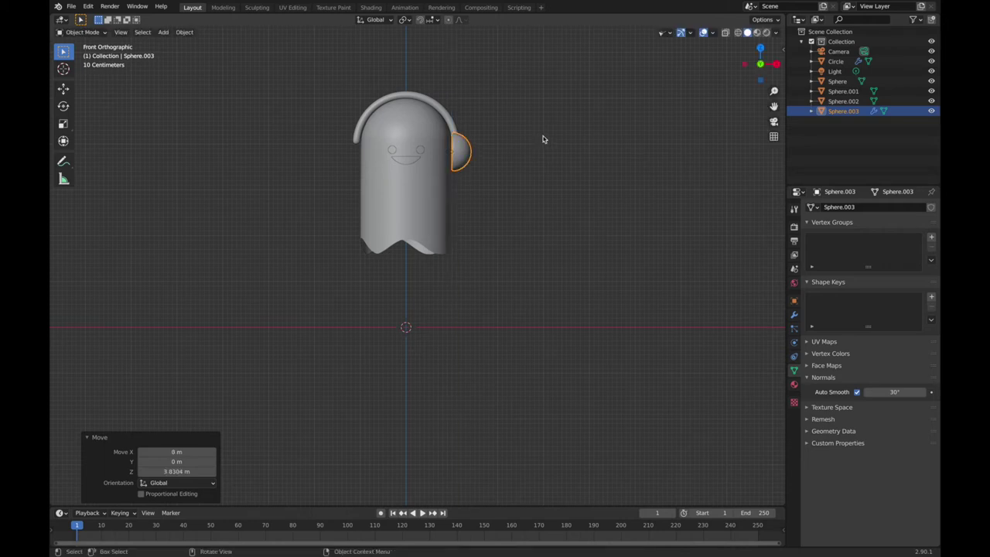
pyautogui.moveTo(543, 139); pyautogui.dragTo(543, 139, button='middle')
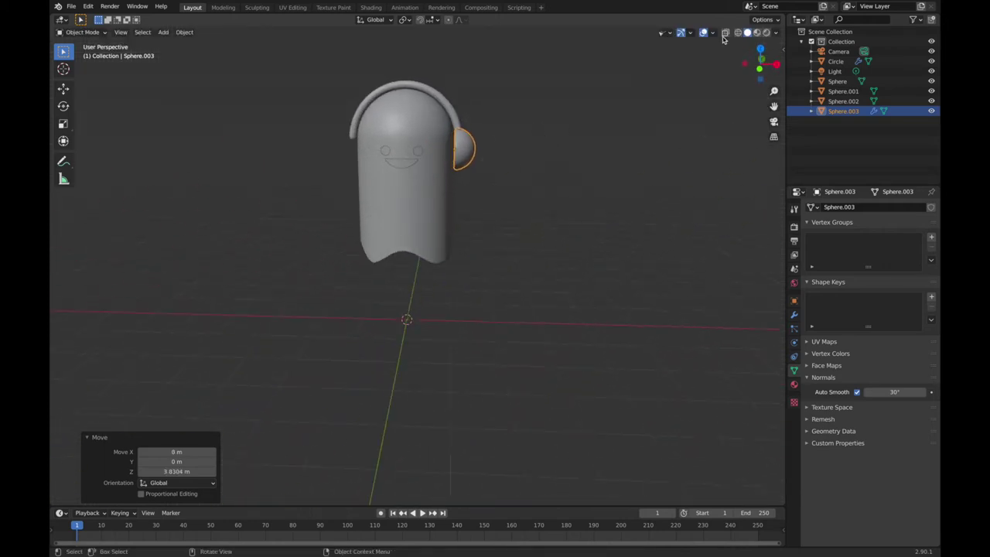
# Step: Nudge the ear cup slightly along X against the side of the head
pyautogui.click(760, 70)
pyautogui.press('g')
pyautogui.press('x')
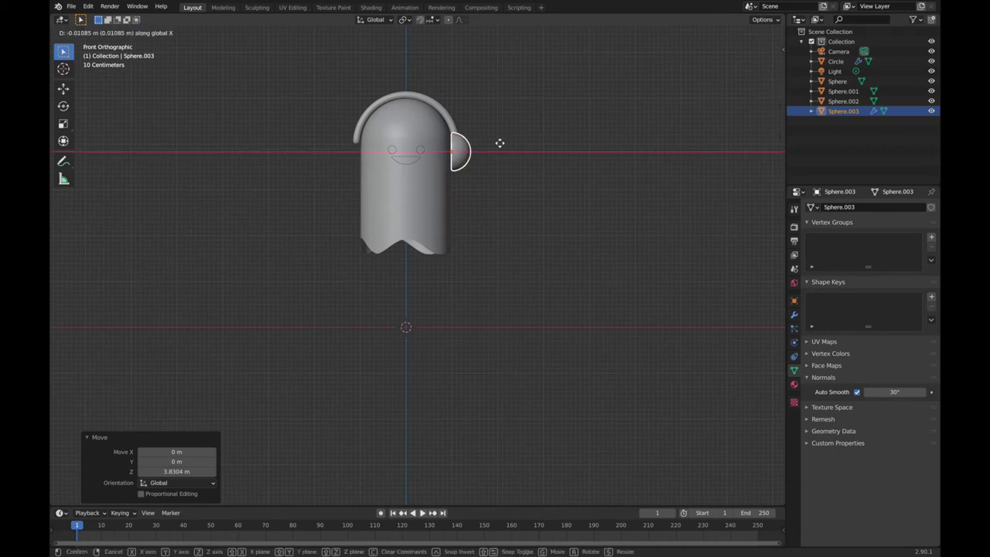
pyautogui.click(500, 143)
pyautogui.moveTo(499, 146); pyautogui.dragTo(499, 147, button='middle')
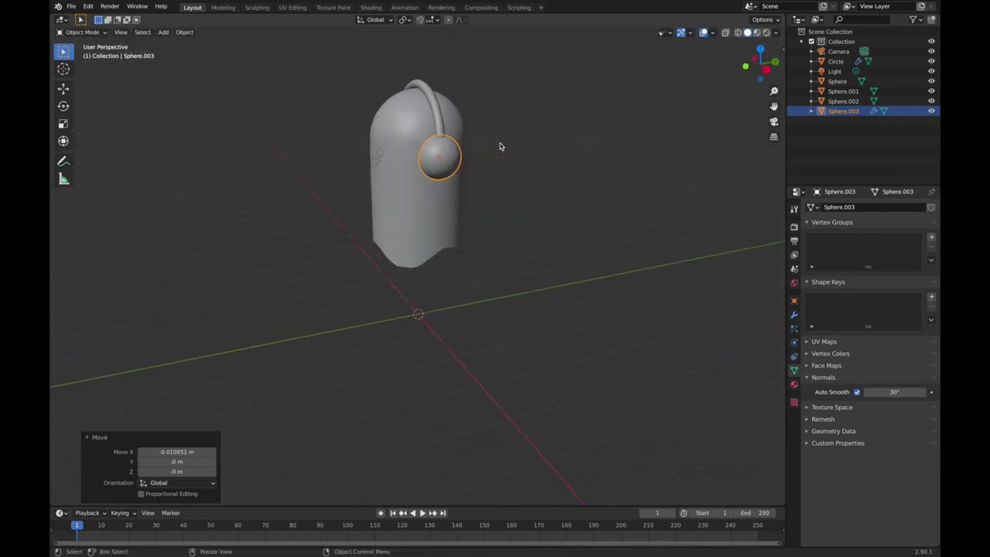
pyautogui.click(499, 146)
# Step: Select the right-side ear cup in front orthographic view and apply its location with Ctrl+A
pyautogui.scroll(2, 499, 146)
pyautogui.scroll(3, 495, 139)
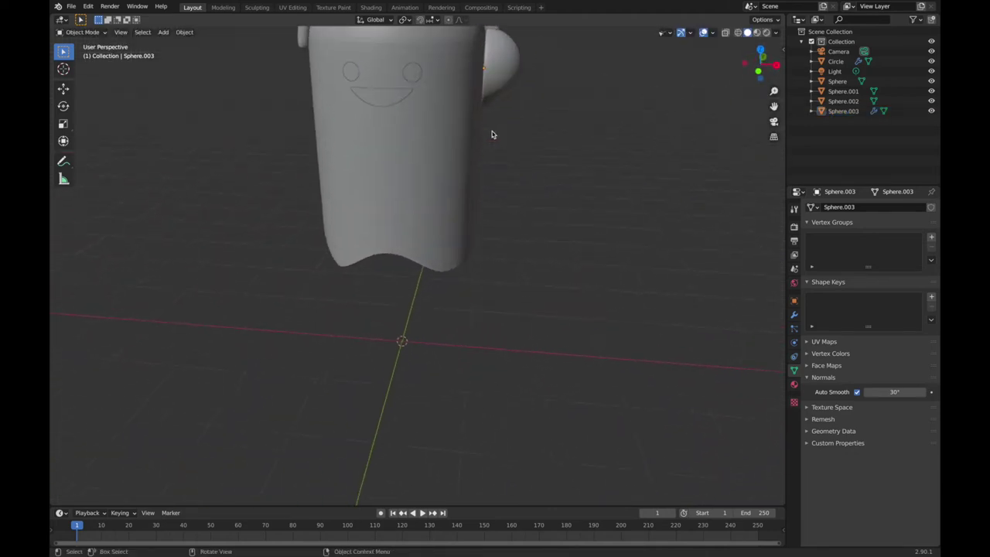
pyautogui.scroll(2, 491, 135)
pyautogui.keyDown('shift'); pyautogui.scroll(3, 492, 135); pyautogui.keyUp('shift')
pyautogui.moveTo(492, 134); pyautogui.dragTo(492, 134, button='middle')
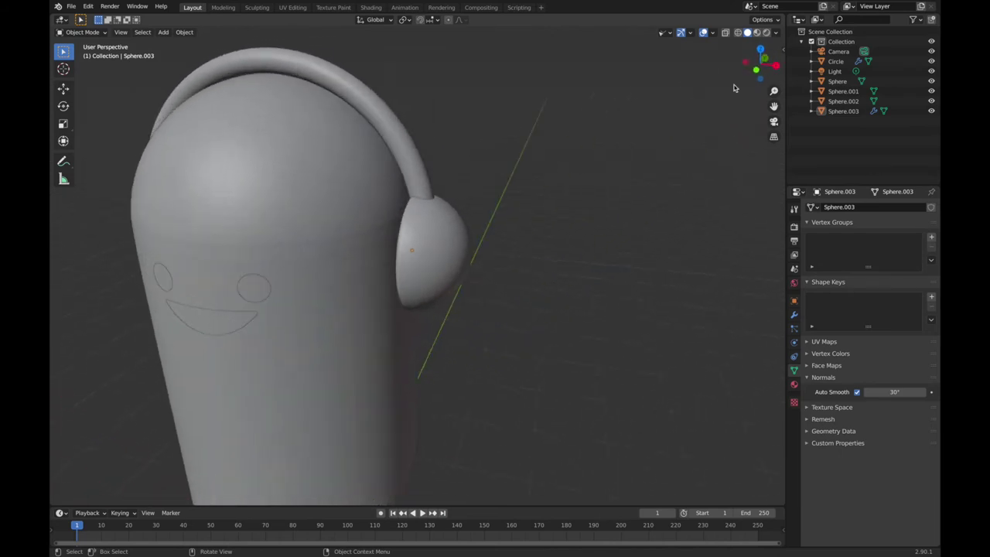
pyautogui.click(752, 71)
pyautogui.scroll(-2, 559, 212)
pyautogui.scroll(-2, 559, 211)
pyautogui.scroll(-2, 541, 217)
pyautogui.click(435, 248)
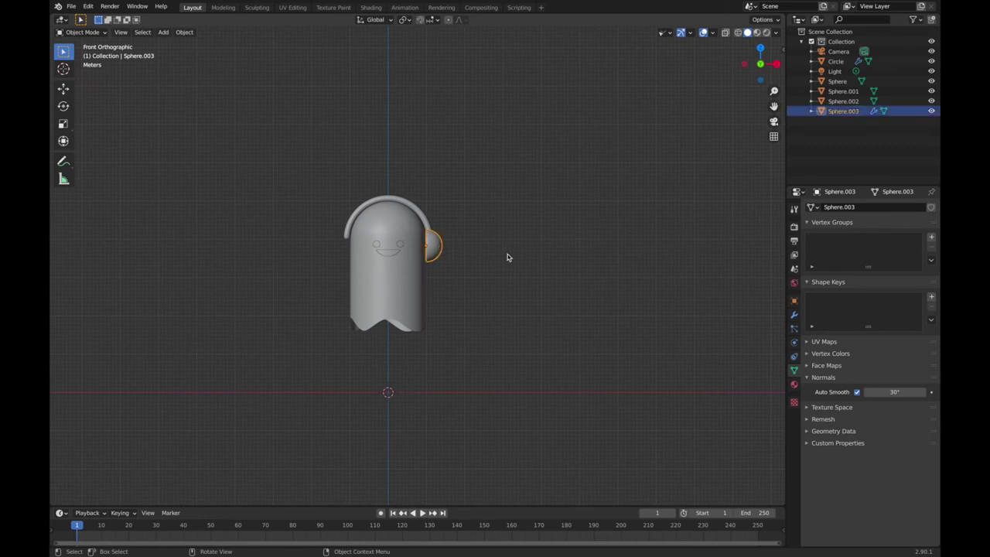
pyautogui.hotkey('ctrl', 'a')
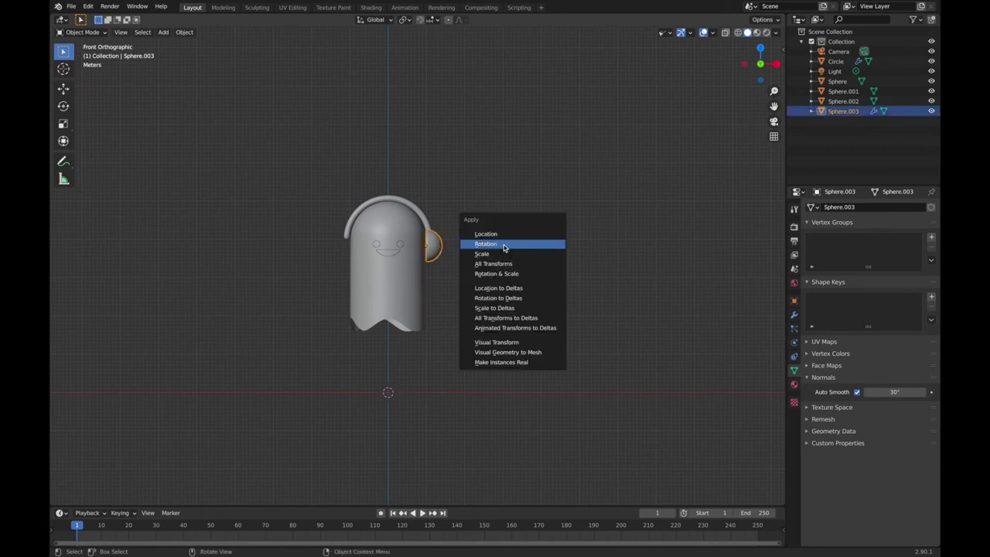
pyautogui.click(501, 234)
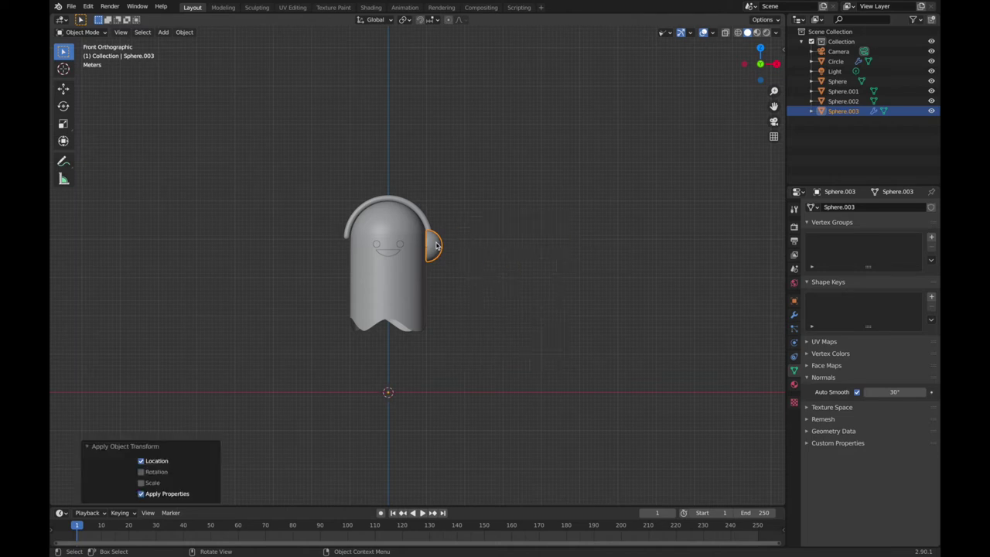
# Step: Reselect the ear cup and apply its rotation
pyautogui.rightClick(436, 245)
pyautogui.click(444, 181)
pyautogui.click(436, 244)
pyautogui.hotkey('ctrl', 'a')
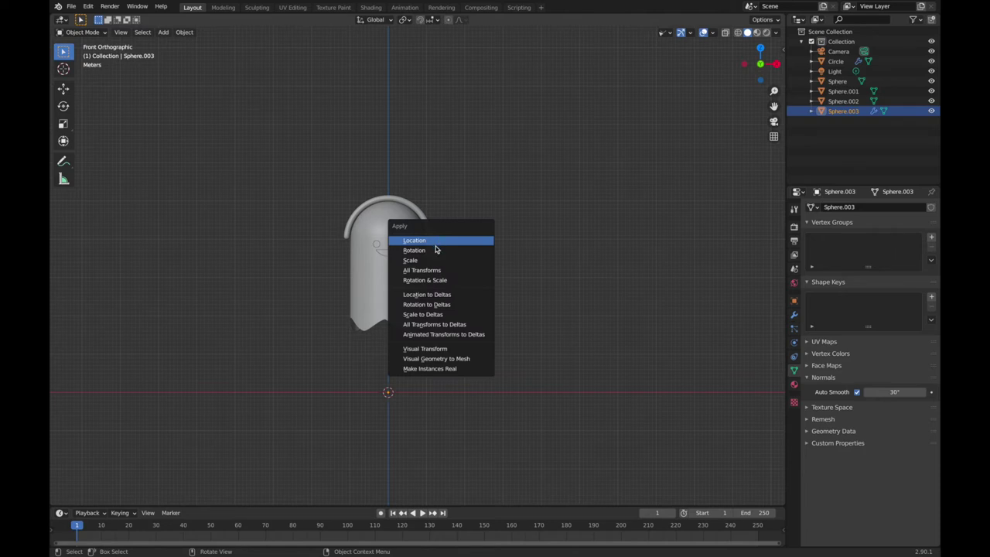
pyautogui.click(436, 250)
pyautogui.click(477, 228)
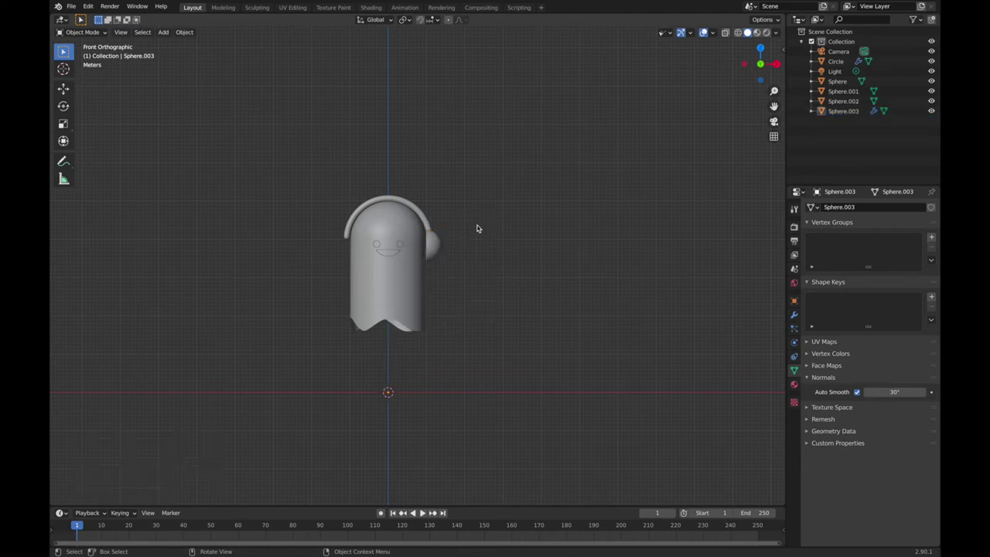
pyautogui.click(439, 246)
pyautogui.click(794, 315)
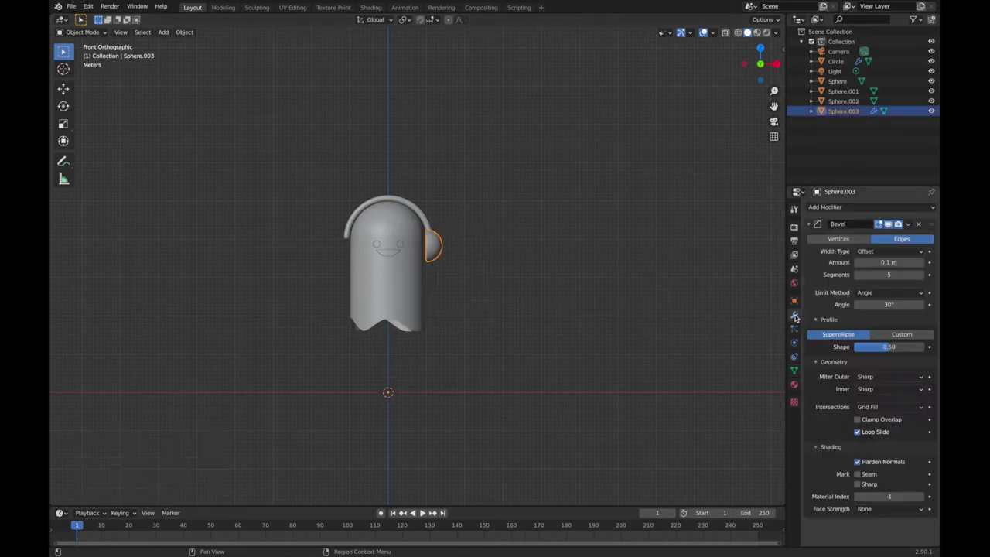
# Step: Add an X-axis Mirror modifier to the ear cup and drag it above Bevel in the stack
pyautogui.click(904, 207)
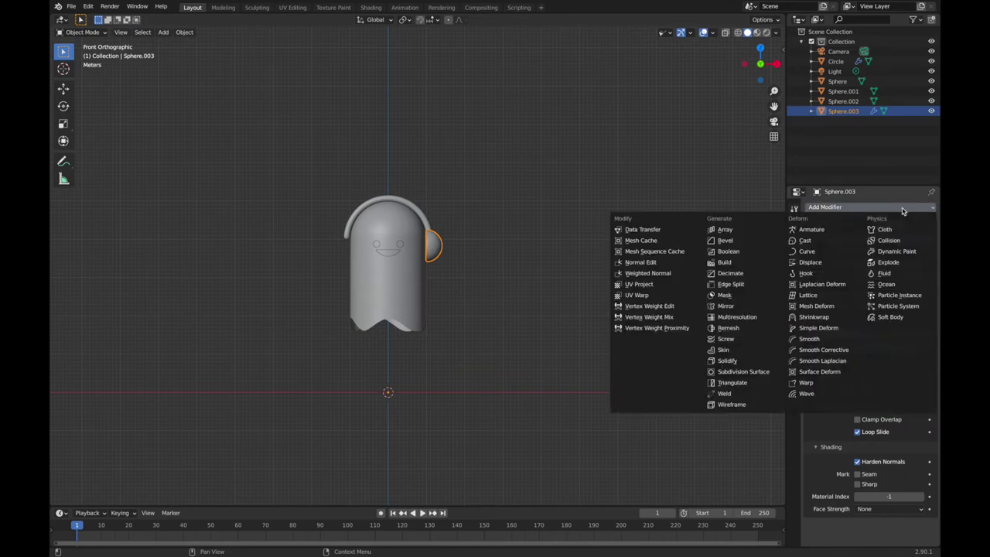
pyautogui.click(728, 307)
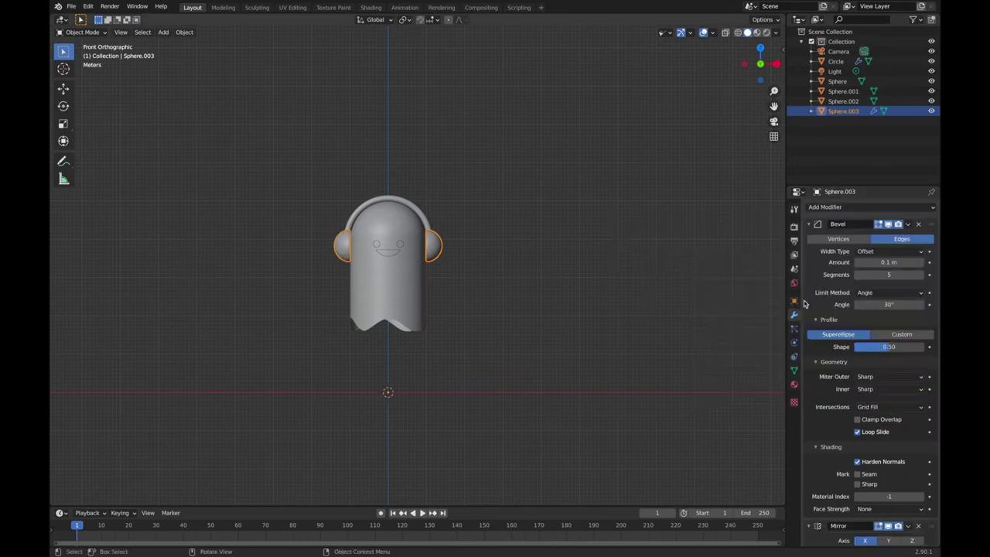
pyautogui.scroll(-2, 869, 353)
pyautogui.scroll(-1, 869, 352)
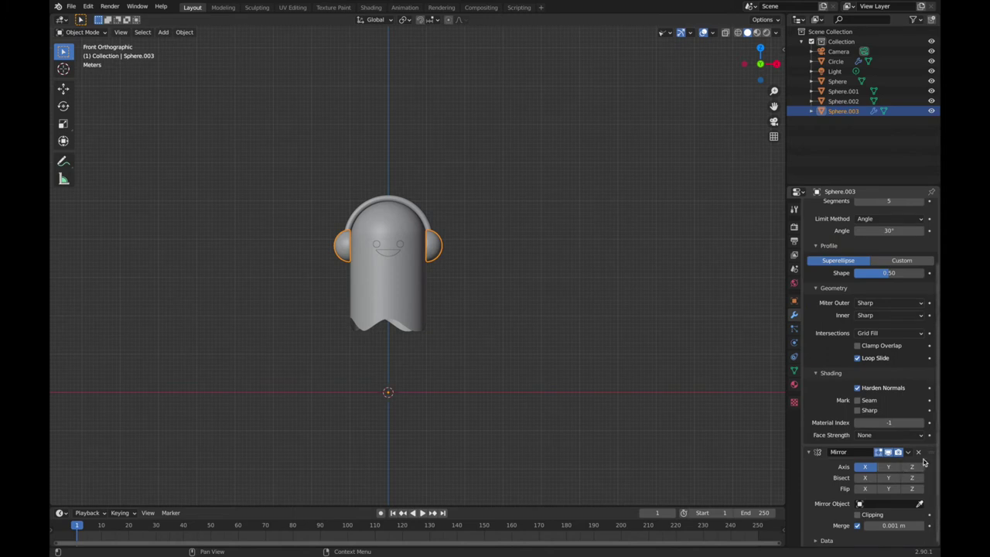
pyautogui.moveTo(929, 457); pyautogui.dragTo(934, 224)
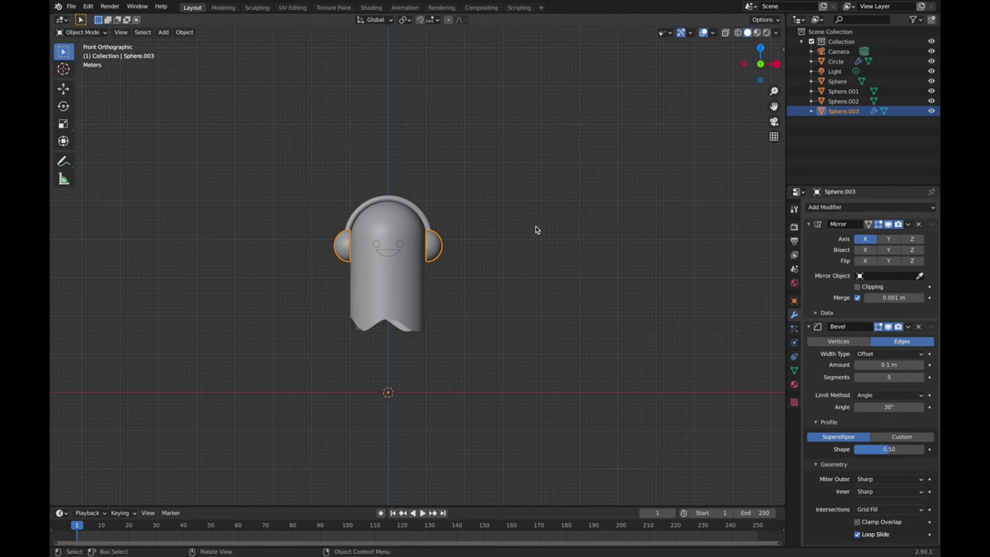
pyautogui.click(493, 230)
pyautogui.moveTo(482, 232)
pyautogui.mouseDown(button='middle')
pyautogui.moveTo(460, 232)
pyautogui.moveTo(442, 247)
pyautogui.moveTo(478, 245)
pyautogui.mouseUp(button='middle')
pyautogui.click(449, 244)
pyautogui.click(479, 246)
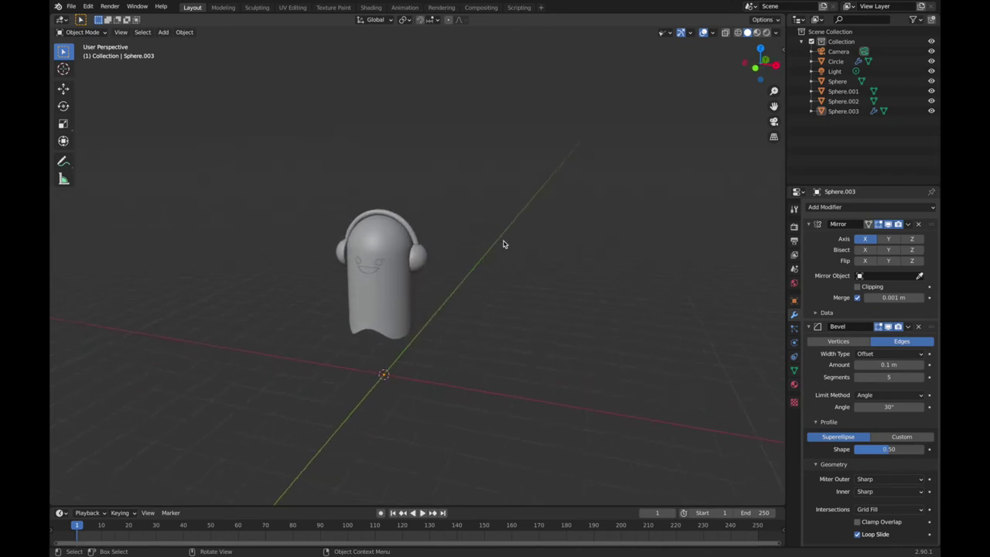
pyautogui.moveTo(503, 244); pyautogui.dragTo(504, 244, button='middle')
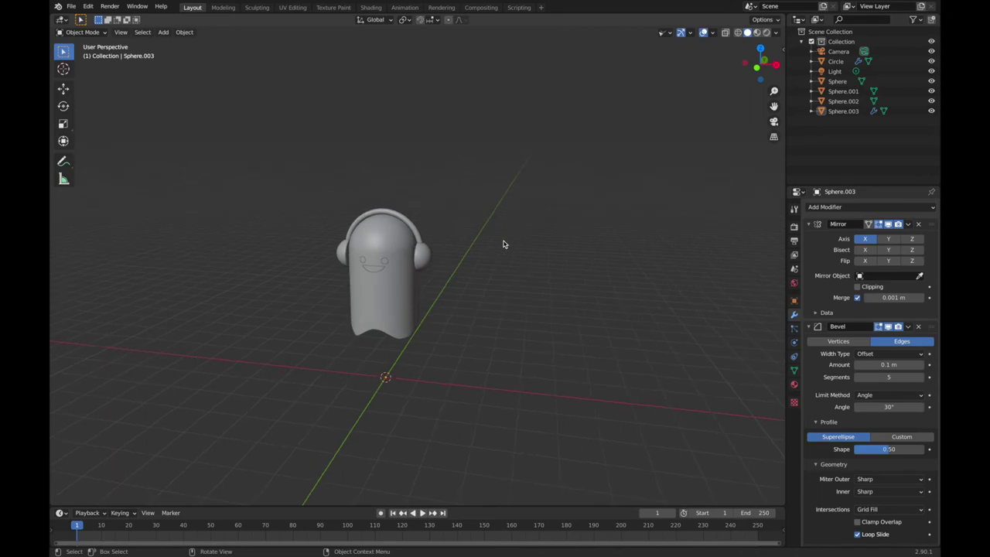
pyautogui.moveTo(502, 245); pyautogui.dragTo(503, 244, button='middle')
pyautogui.hotkey('shift', 'a')
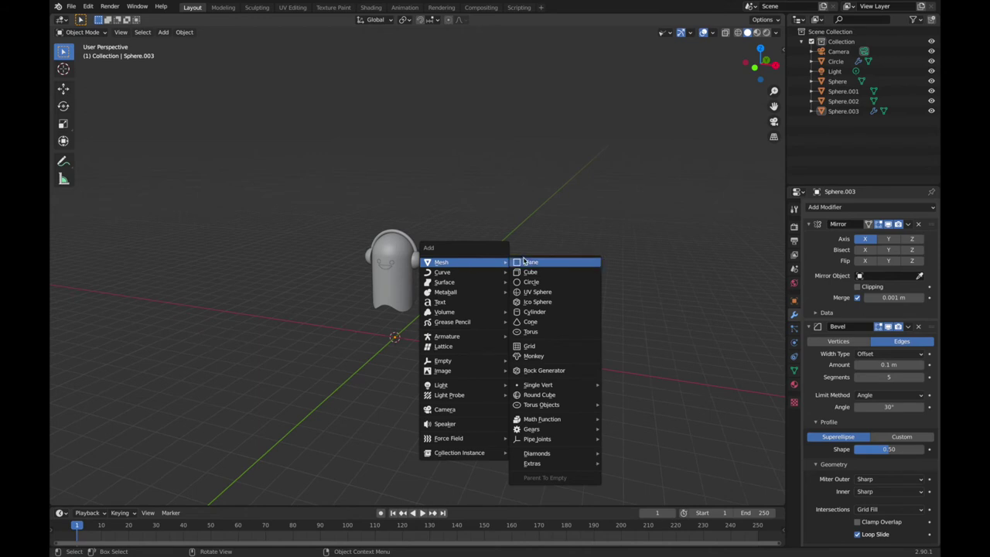
# Step: Add a plane at the origin under the ghost and scale it up into a large floor
pyautogui.moveTo(462, 262)
pyautogui.click(524, 262)
pyautogui.moveTo(457, 283); pyautogui.dragTo(446, 294, button='middle')
pyautogui.press('s')
pyautogui.click(571, 366)
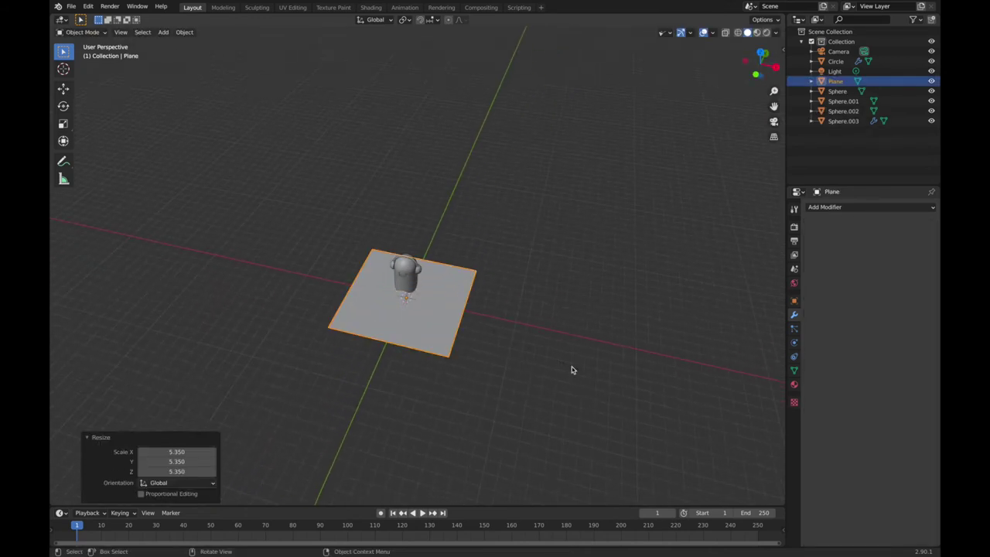
pyautogui.press('s')
pyautogui.click(596, 367)
pyautogui.moveTo(596, 367); pyautogui.dragTo(639, 380, button='middle')
pyautogui.press('s')
pyautogui.press('Escape')
# Step: In Edit Mode, stretch the plane's geometry along X into a long rectangle, then deselect it
pyautogui.press('Tab')
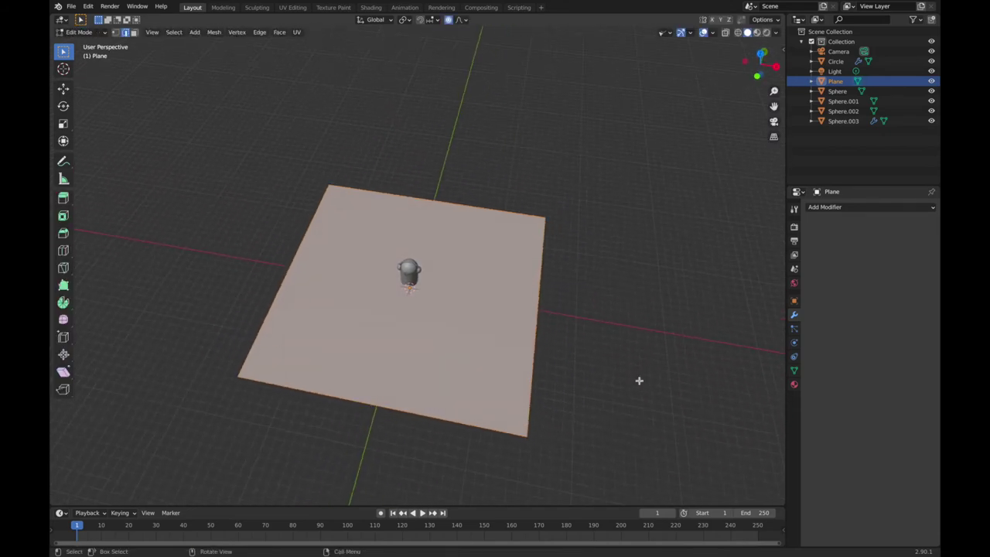
pyautogui.press('s')
pyautogui.press('x')
pyautogui.click(700, 390)
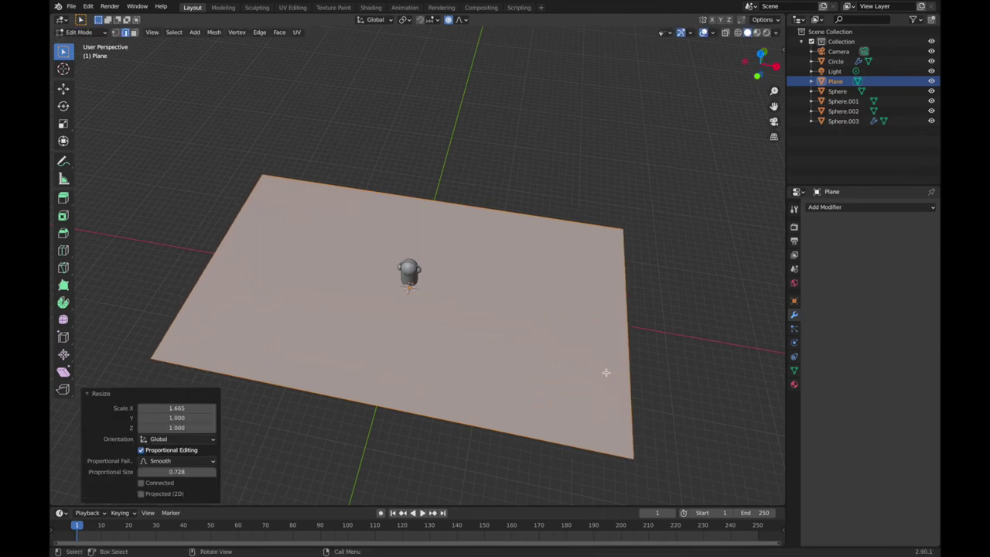
pyautogui.hotkey('ctrl', 'z')
pyautogui.press('s')
pyautogui.press('x')
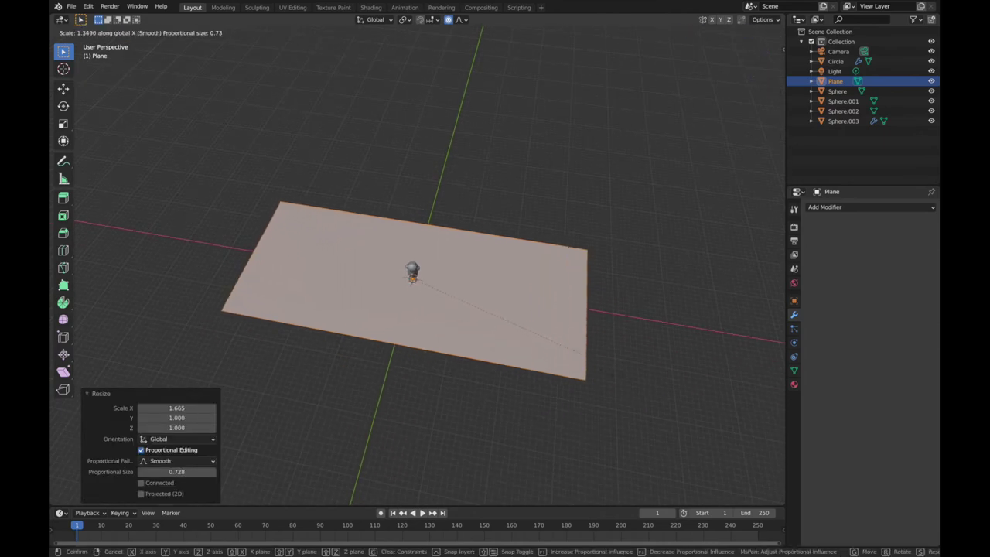
pyautogui.click(704, 404)
pyautogui.moveTo(621, 348); pyautogui.dragTo(621, 348, button='middle')
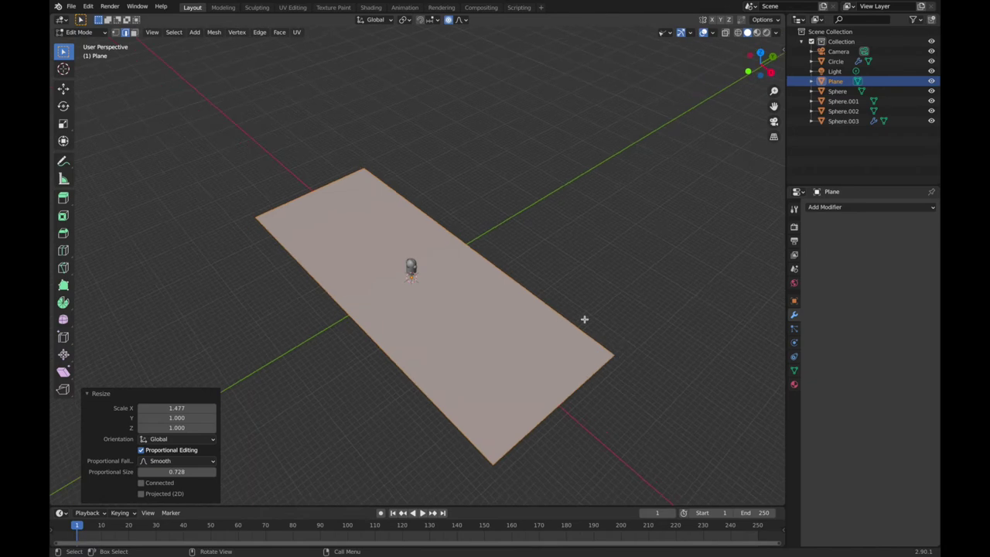
pyautogui.hotkey('alt', 'a')
pyautogui.moveTo(541, 308); pyautogui.dragTo(541, 308, button='middle')
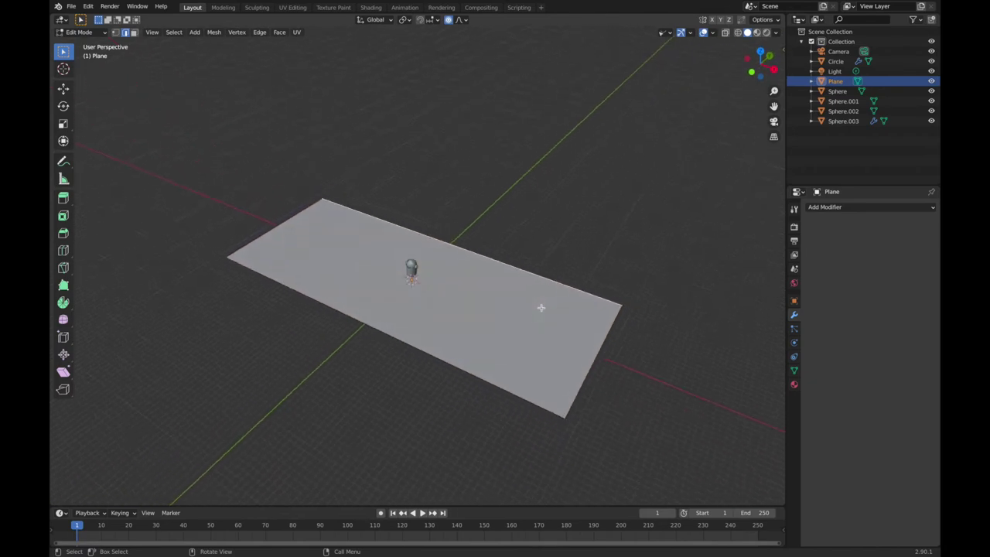
# Step: Extrude the plane's back edge 31.93 m straight up along Z into a wall
pyautogui.press('e')
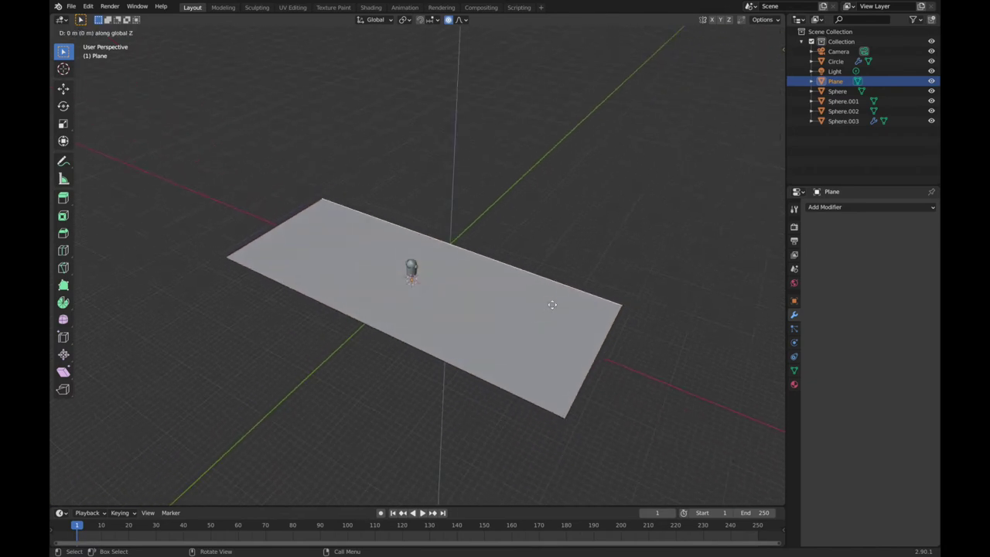
pyautogui.press('z')
pyautogui.click(558, 163)
pyautogui.moveTo(557, 163); pyautogui.dragTo(557, 164, button='middle')
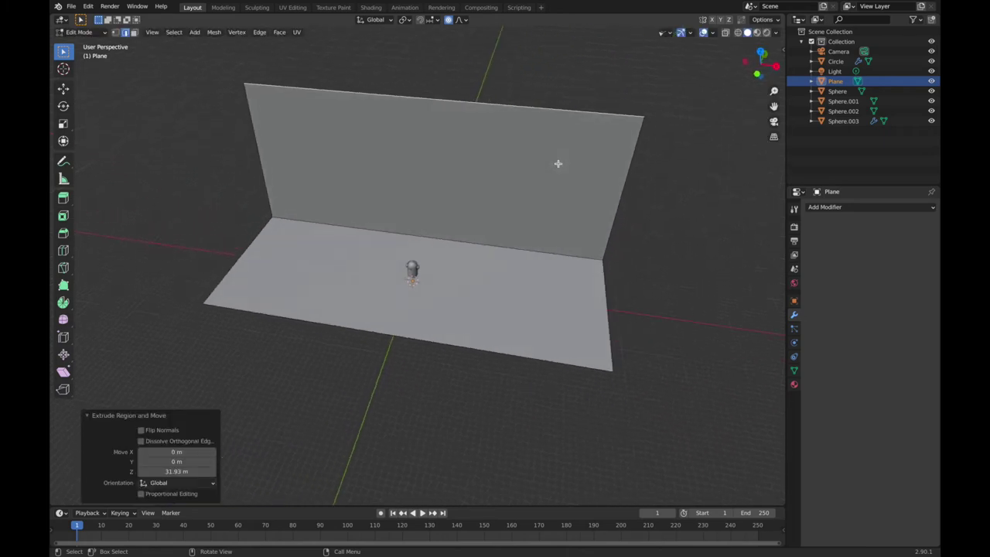
# Step: Push the wall face back along Y, then select the floor face
pyautogui.hotkey('alt', 'a')
pyautogui.click(504, 262)
pyautogui.press('g')
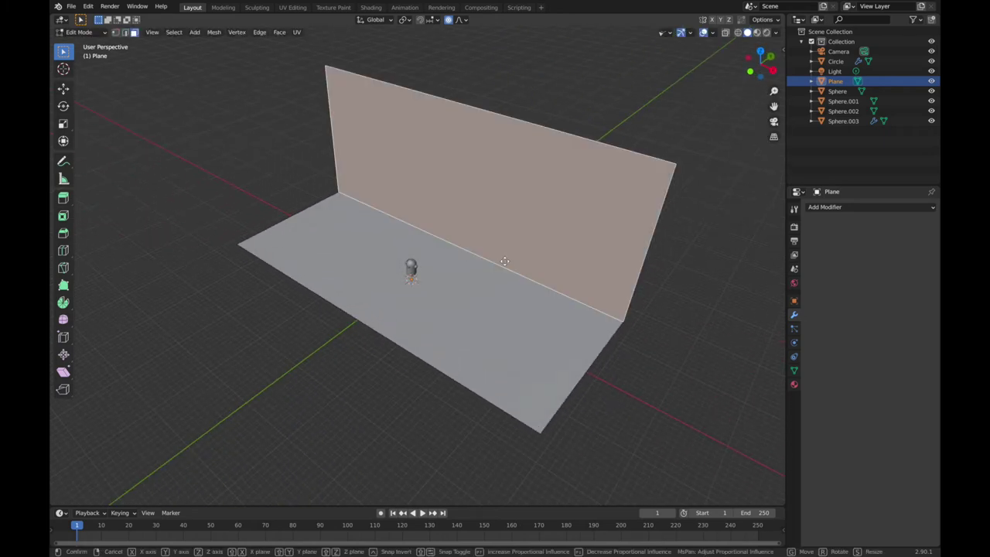
pyautogui.press('x')
pyautogui.press('y')
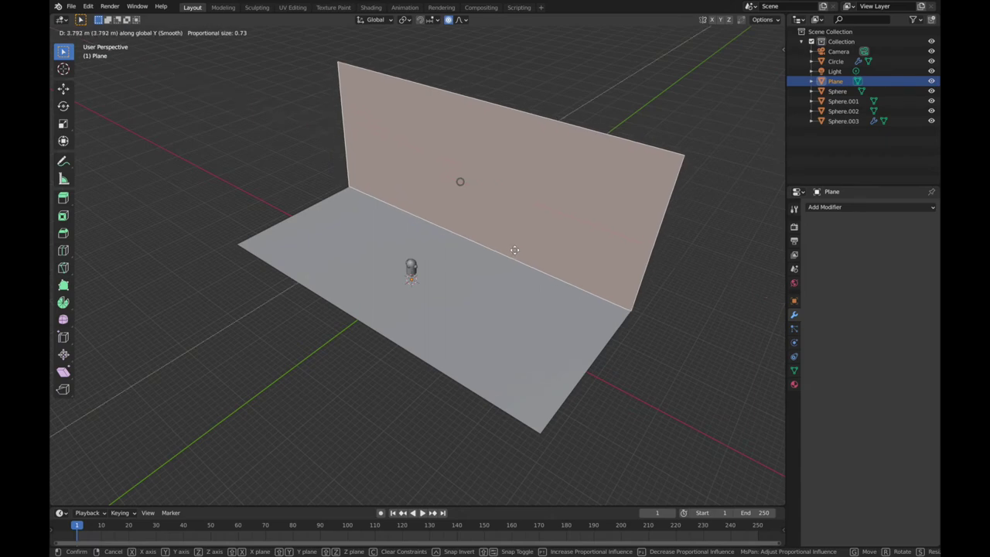
pyautogui.click(518, 247)
pyautogui.click(423, 214)
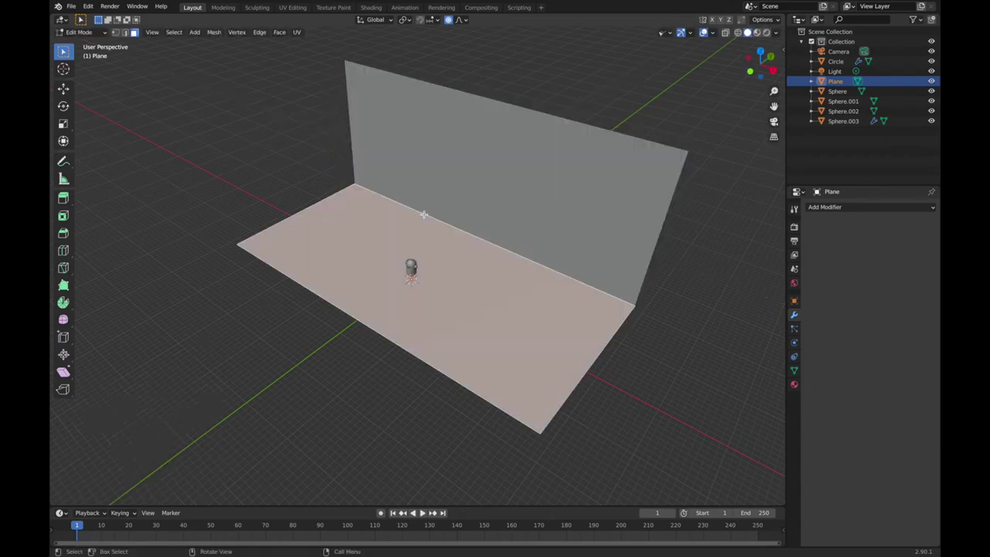
# Step: Bevel the floor-wall edge into a smooth 45-segment, 0.82 m curve
pyautogui.press('2')
pyautogui.hotkey('ctrl', 'b')
pyautogui.scroll(8, 588, 301)
pyautogui.scroll(2, 601, 308)
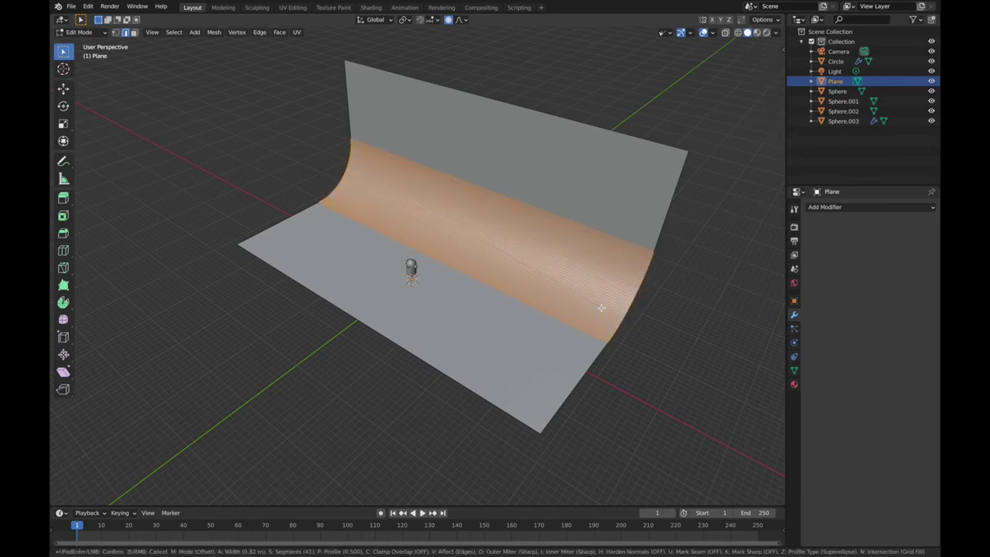
pyautogui.click(601, 308)
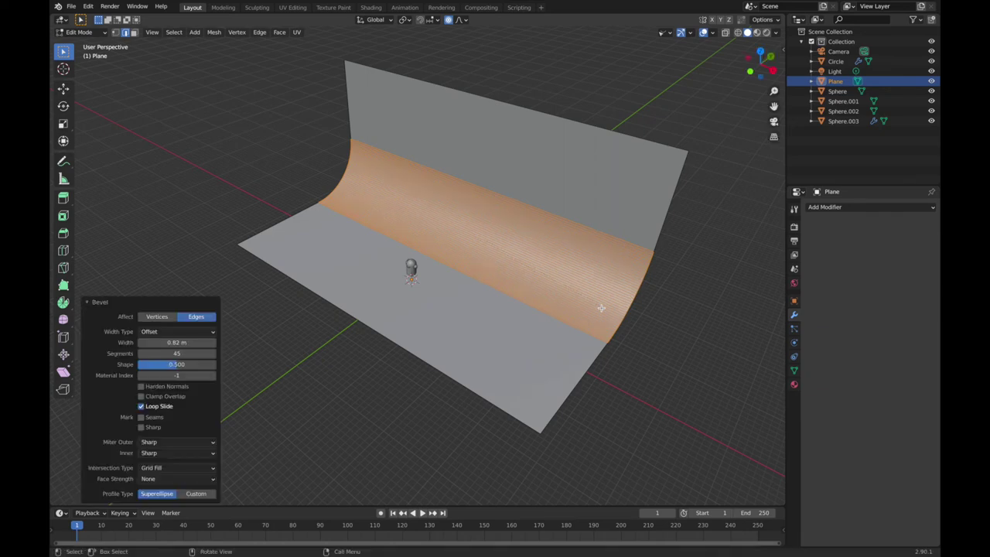
# Step: Back in Object Mode, move the whole backdrop -3.397 m along Y
pyautogui.press('Tab')
pyautogui.moveTo(601, 308); pyautogui.dragTo(601, 307, button='middle')
pyautogui.press('g')
pyautogui.press('y')
pyautogui.click(590, 308)
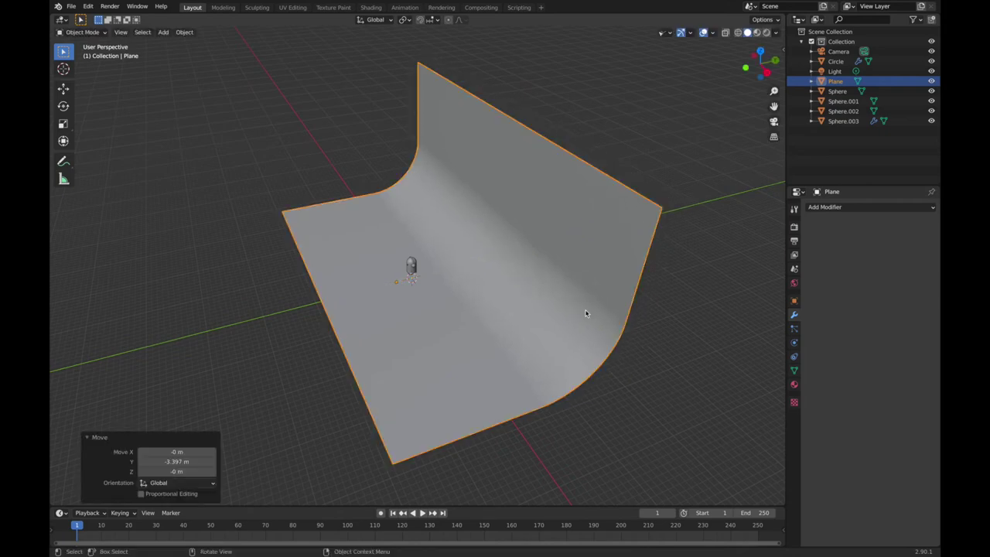
# Step: Add an area light to the scene from a front-facing view
pyautogui.click(695, 314)
pyautogui.moveTo(695, 313); pyautogui.dragTo(493, 317, button='middle')
pyautogui.scroll(2, 492, 317)
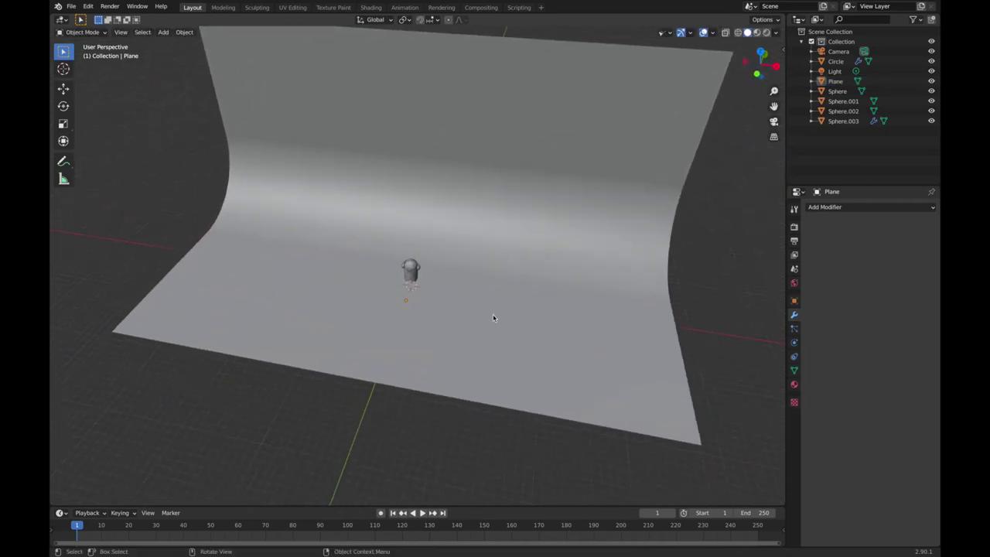
pyautogui.hotkey('shift', 'a')
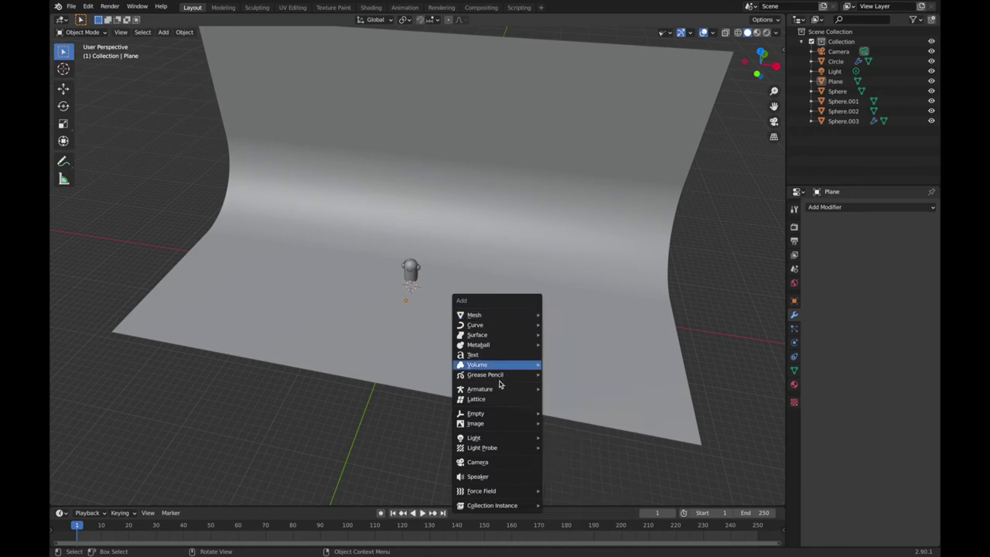
pyautogui.moveTo(473, 438)
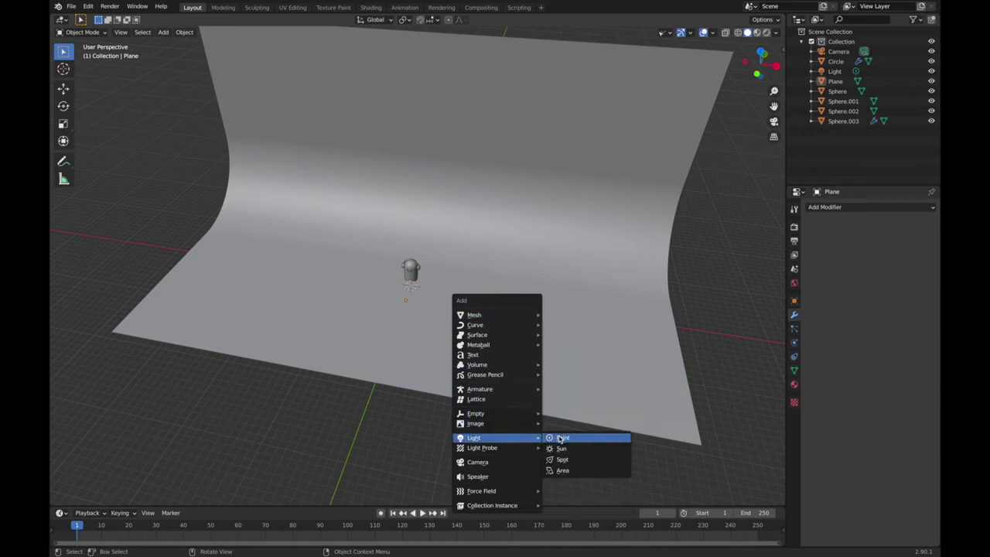
pyautogui.click(567, 470)
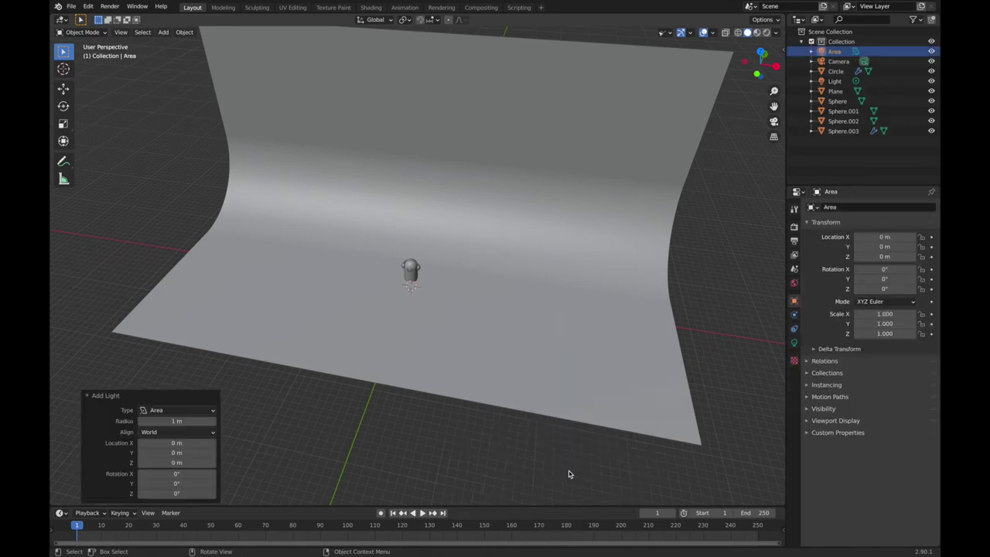
# Step: Select the existing Light and make it visible again in the solid viewport
pyautogui.press('z')
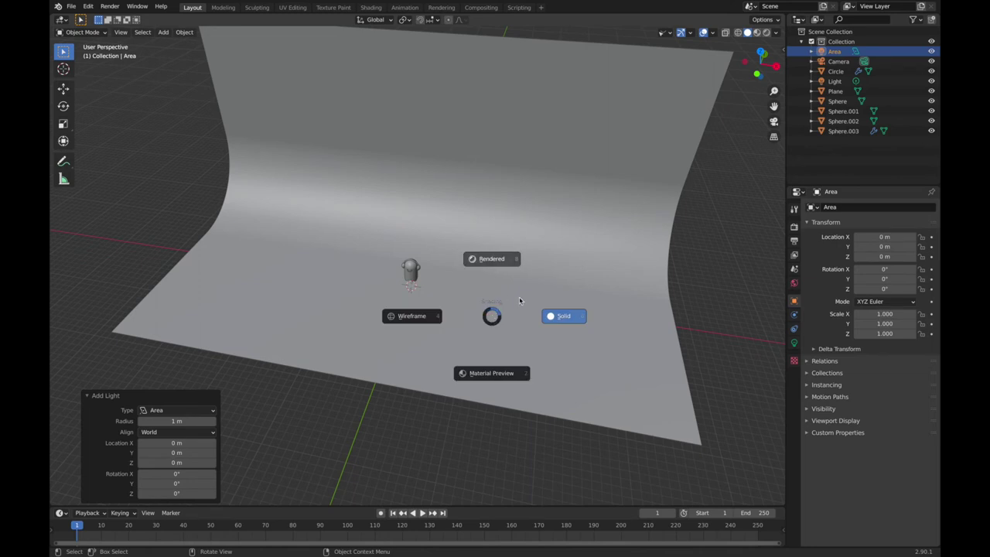
pyautogui.click(834, 80)
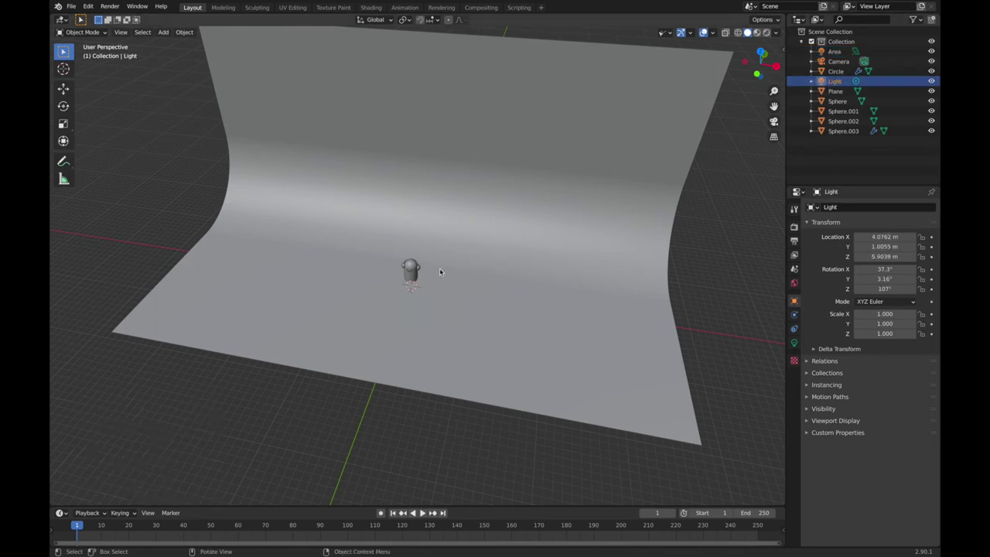
pyautogui.press('z')
pyautogui.click(576, 226)
pyautogui.moveTo(422, 281)
pyautogui.mouseDown(button='middle')
pyautogui.moveTo(422, 305)
pyautogui.moveTo(422, 280)
pyautogui.mouseUp(button='middle')
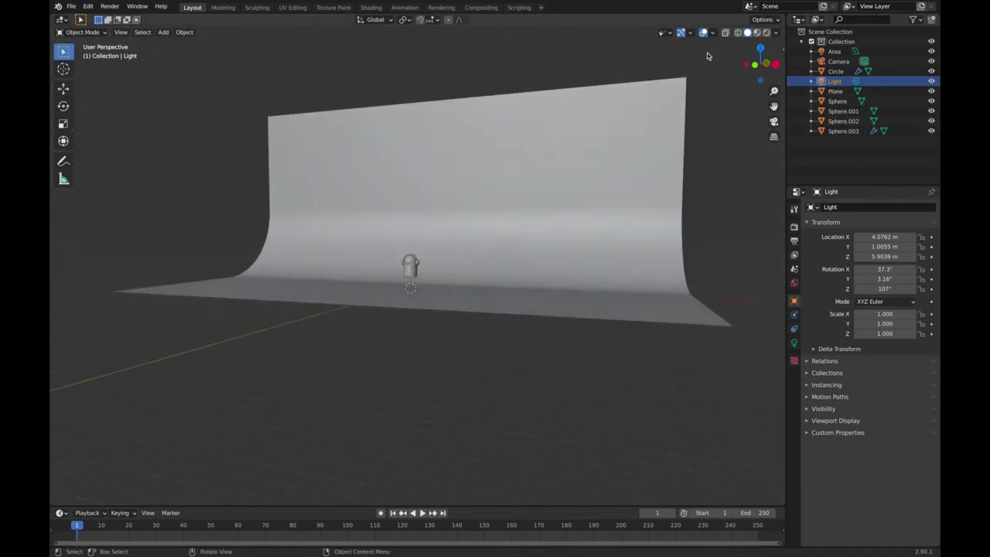
pyautogui.click(668, 34)
pyautogui.moveTo(594, 217)
pyautogui.mouseDown(button='middle')
pyautogui.moveTo(509, 265)
pyautogui.moveTo(438, 261)
pyautogui.mouseUp(button='middle')
pyautogui.click(439, 260)
pyautogui.click(435, 263)
# Step: Raise the Light along Z to about 15.192 m above the ghost
pyautogui.press('g')
pyautogui.press('z')
pyautogui.click(450, 117)
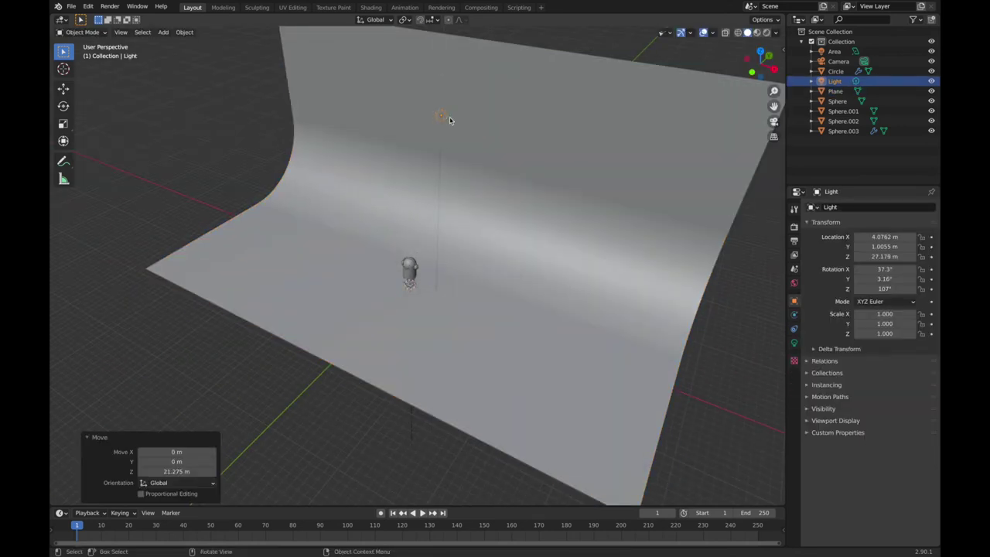
pyautogui.moveTo(450, 120); pyautogui.dragTo(448, 115, button='middle')
pyautogui.press('g')
pyautogui.press('z')
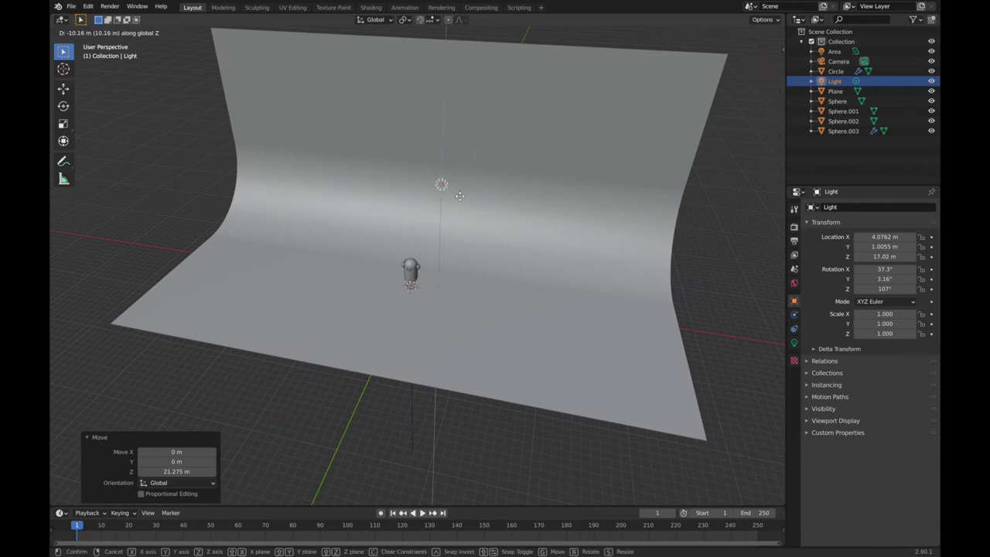
pyautogui.click(464, 209)
pyautogui.moveTo(463, 209); pyautogui.dragTo(464, 209, button='middle')
# Step: Turn the Light into a disk-shaped area light and clear its rotation to point straight down
pyautogui.click(795, 342)
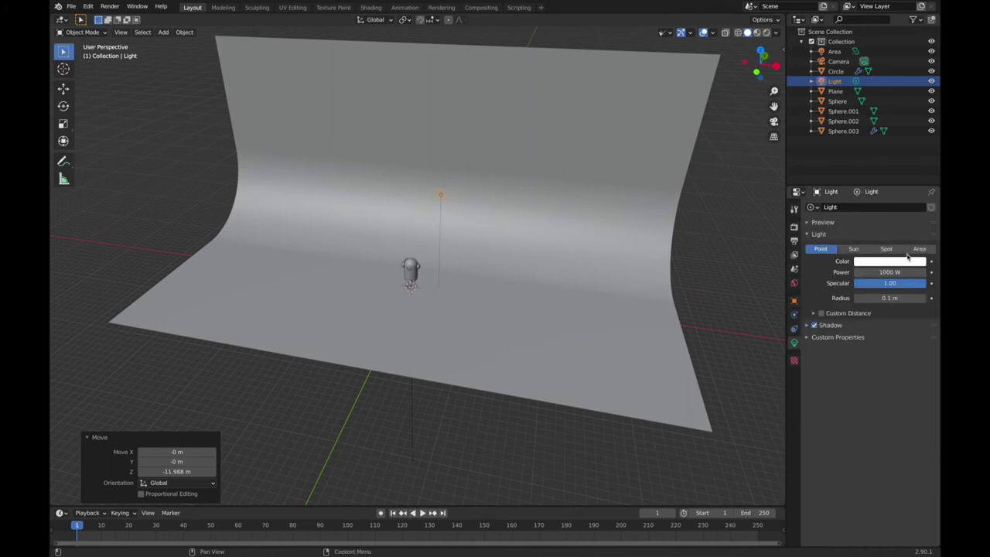
pyautogui.click(918, 248)
pyautogui.click(897, 293)
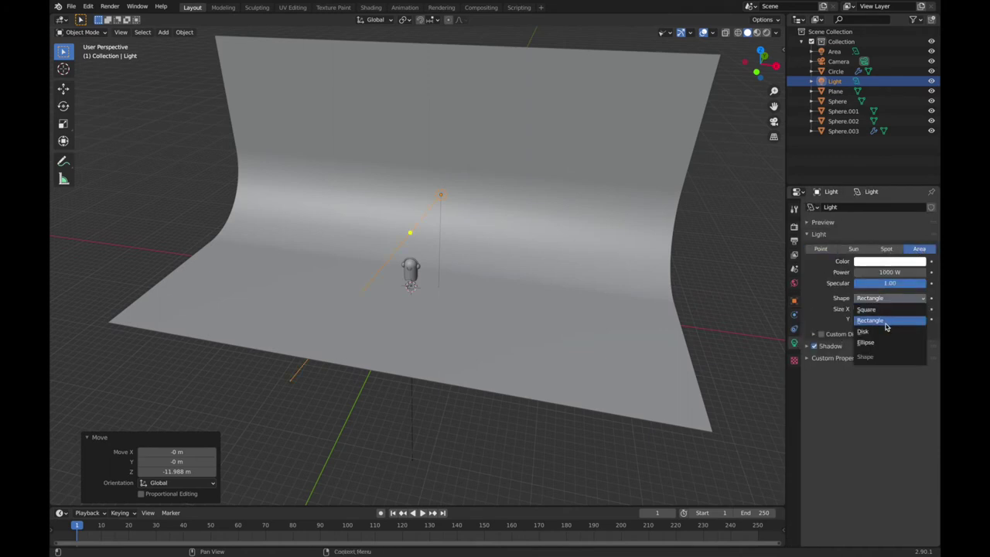
pyautogui.click(889, 331)
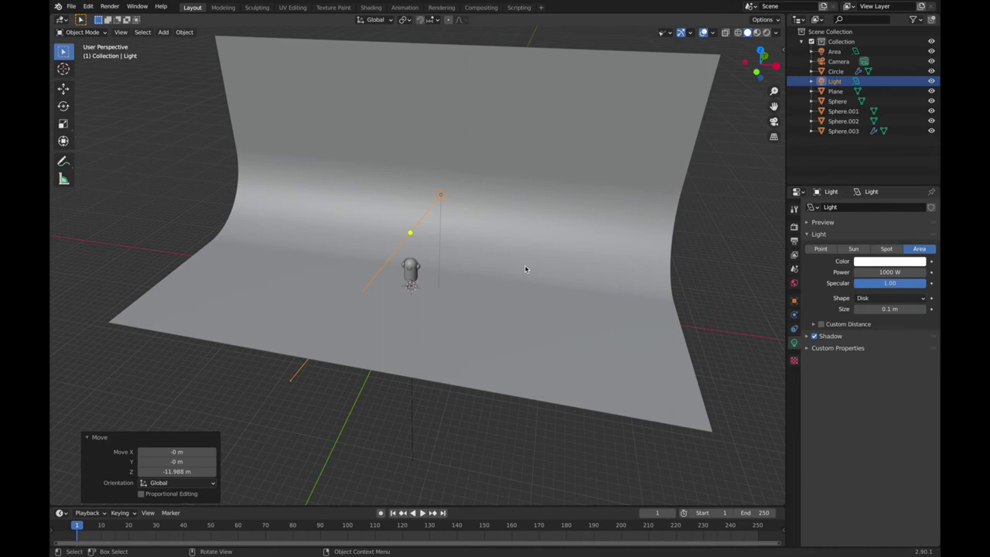
pyautogui.hotkey('alt', 'r')
# Step: Set the light's power to 2000 W and scale it up
pyautogui.click(871, 272)
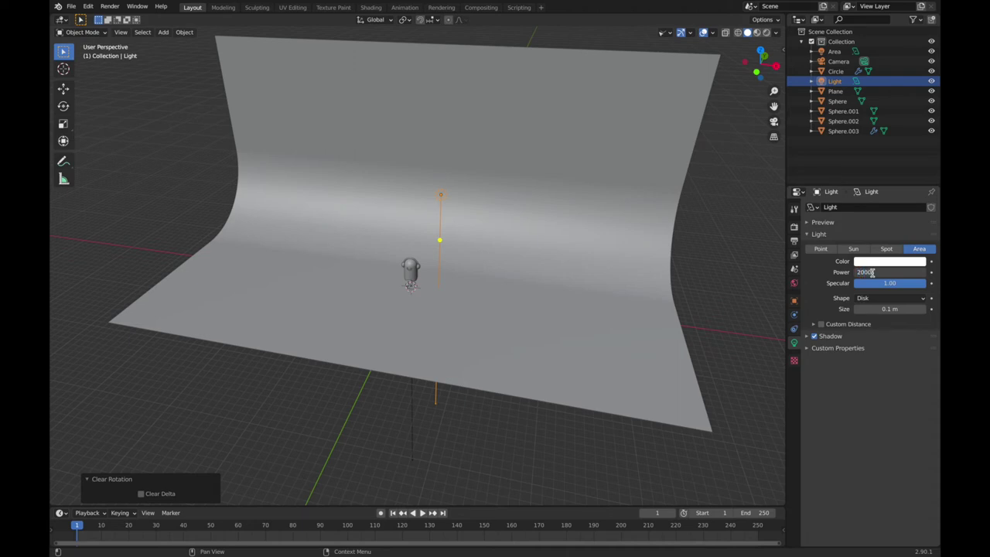
pyautogui.press('Return')
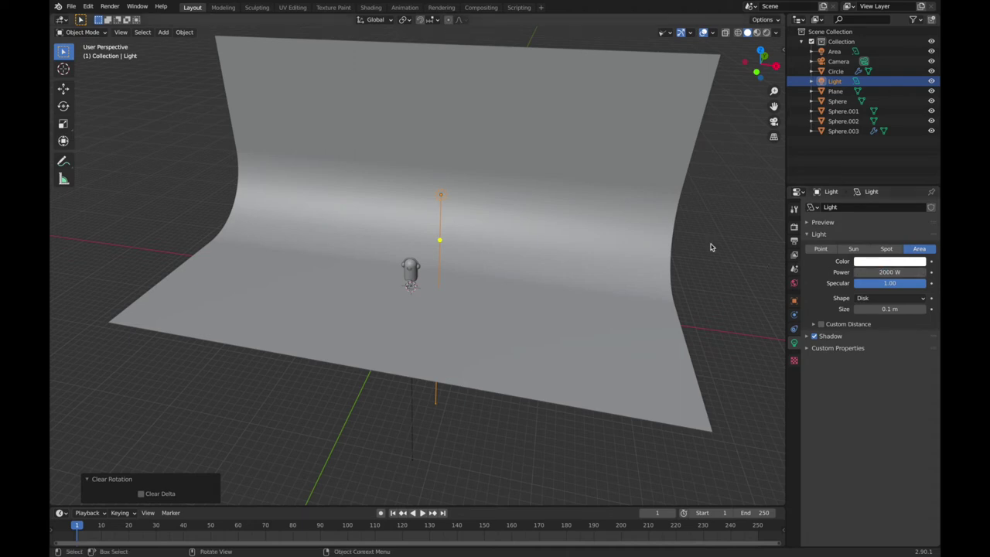
pyautogui.press('s')
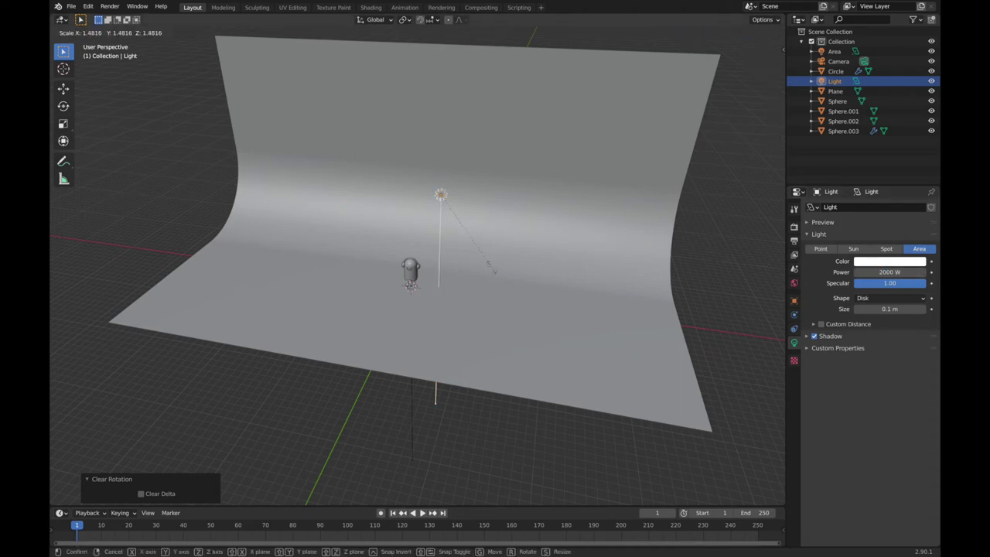
pyautogui.click(572, 313)
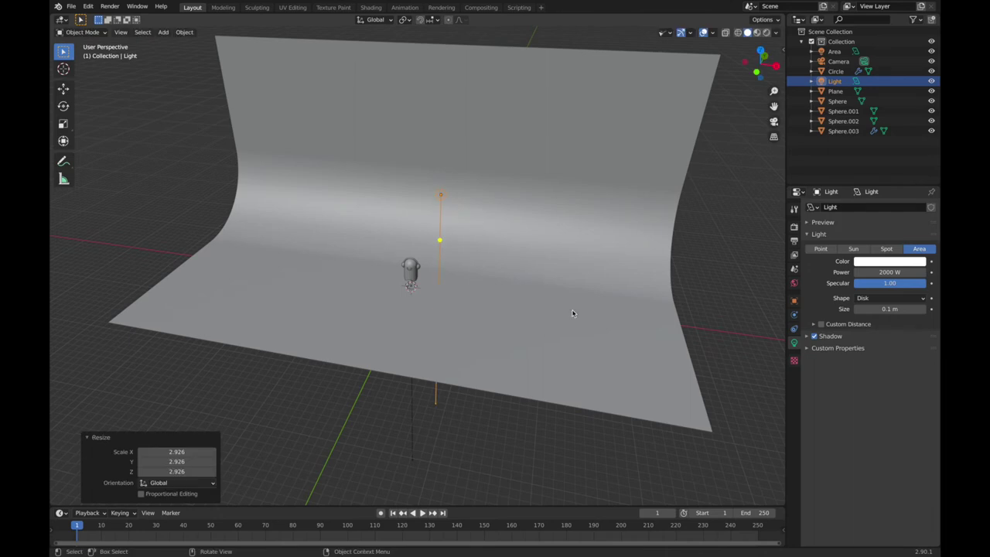
# Step: Set the light's size to 1 m, fine-tune its scale, and switch to top view
pyautogui.click(897, 308)
pyautogui.write('1')
pyautogui.press('Return')
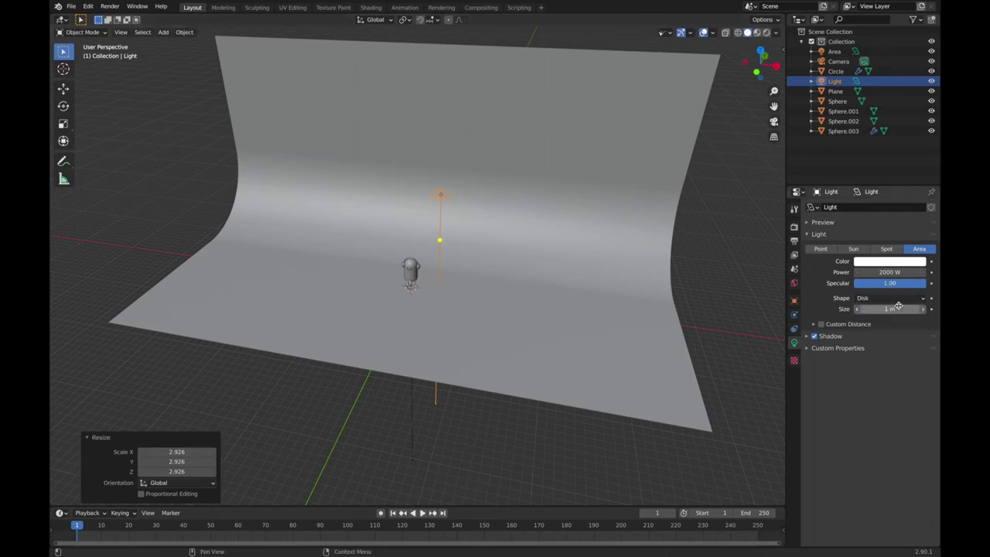
pyautogui.press('s')
pyautogui.click(595, 279)
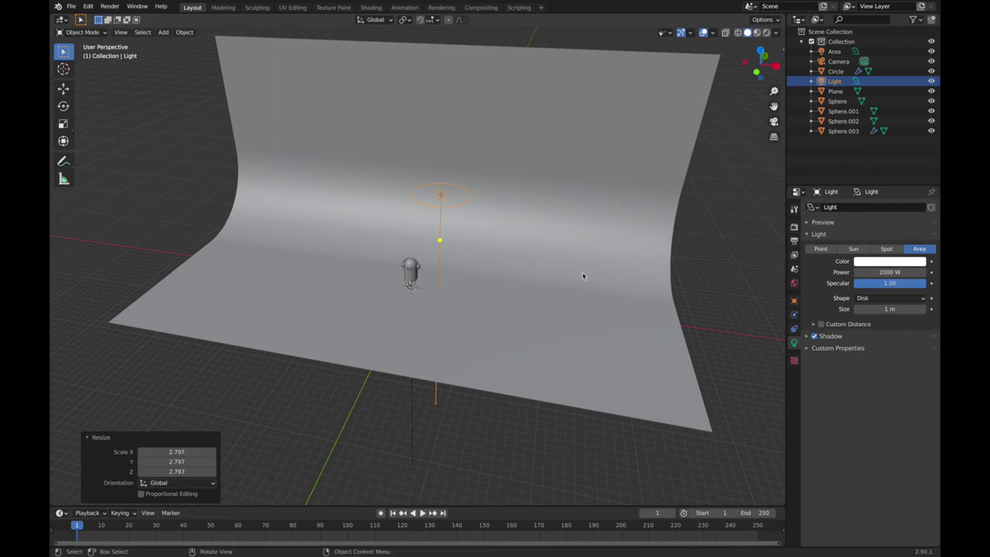
pyautogui.press('s')
pyautogui.click(516, 250)
pyautogui.moveTo(516, 251); pyautogui.dragTo(650, 155, button='middle')
pyautogui.click(760, 49)
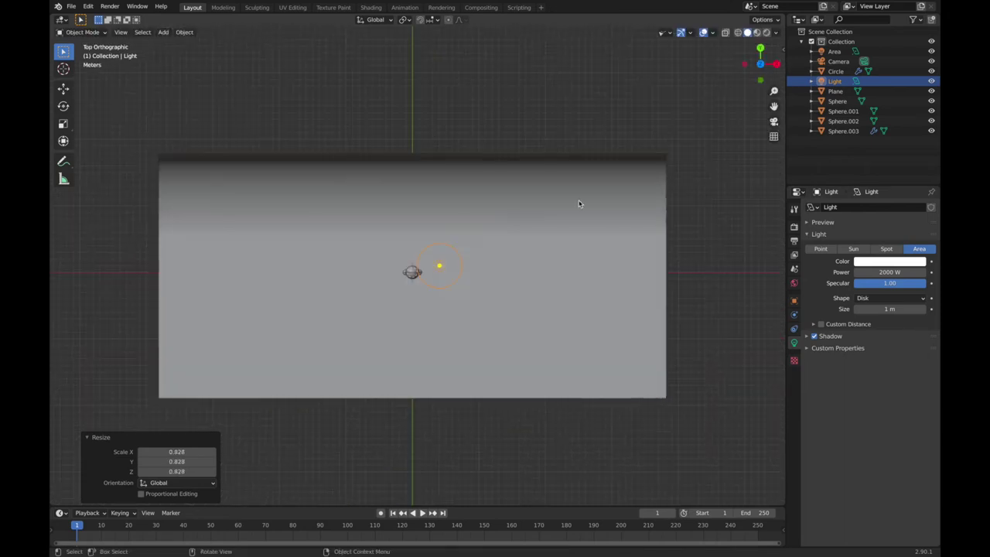
# Step: Place the light up-right of the ghost and tilt it -45° on X and -45° on Z
pyautogui.press('g')
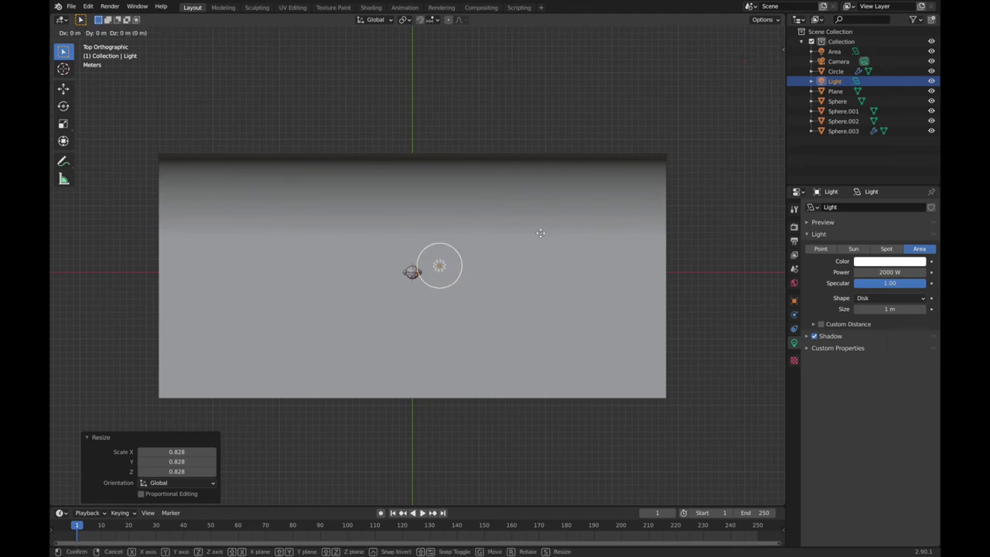
pyautogui.click(562, 207)
pyautogui.moveTo(561, 207); pyautogui.dragTo(556, 206, button='middle')
pyautogui.write('grx45')
pyautogui.press('-')
pyautogui.press('Return')
pyautogui.write('rz')
pyautogui.write('45')
pyautogui.press('-')
pyautogui.press('Return')
pyautogui.moveTo(541, 216); pyautogui.dragTo(560, 209, button='middle')
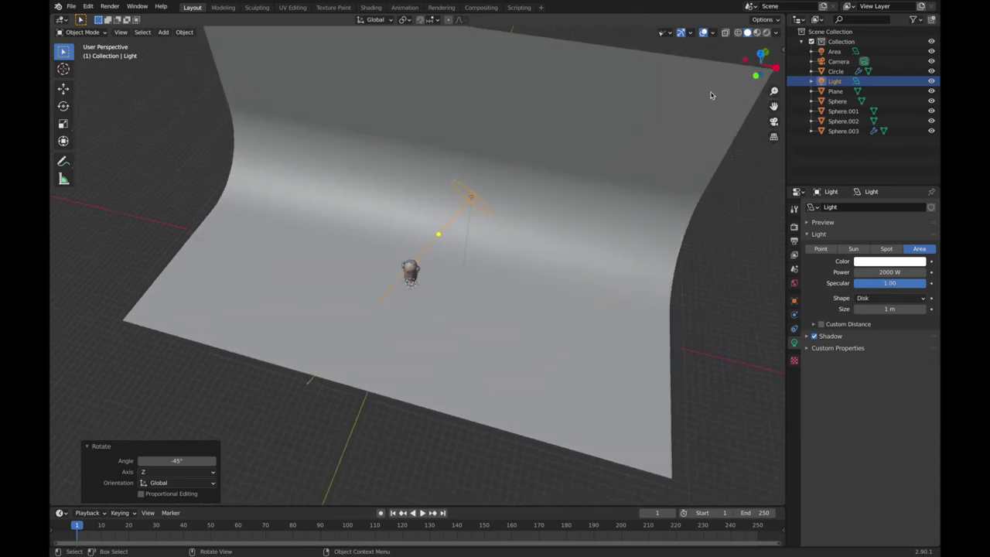
# Step: From top view, move the light back-right of the ghost, then duplicate it
pyautogui.click(760, 55)
pyautogui.press('g')
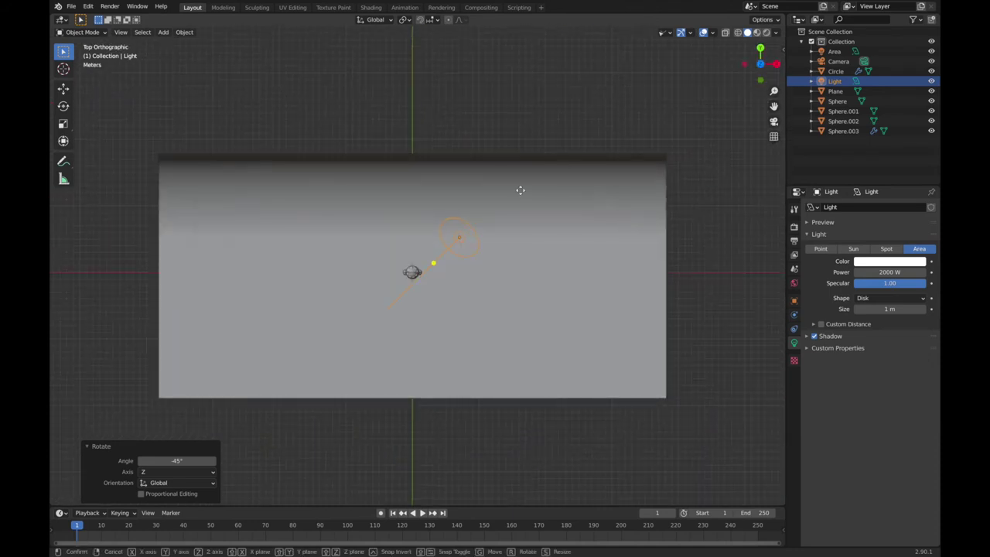
pyautogui.click(522, 180)
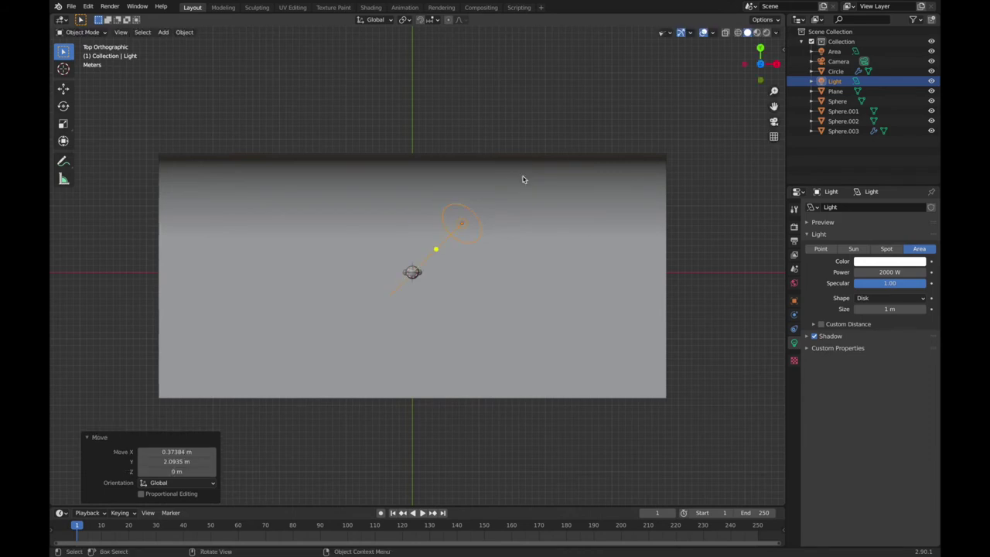
pyautogui.moveTo(522, 179); pyautogui.dragTo(524, 181, button='middle')
pyautogui.click(753, 60)
pyautogui.hotkey('shift', 'd')
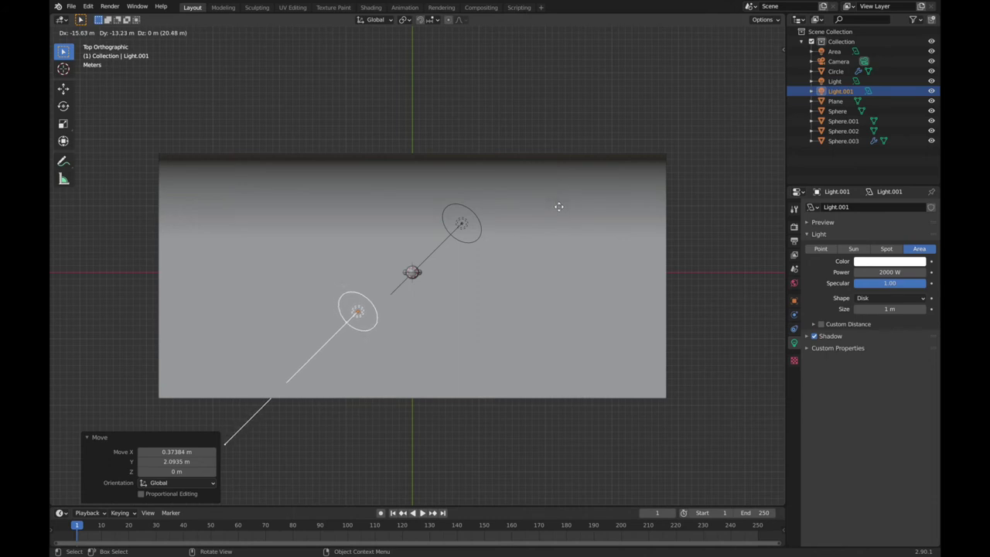
# Step: Place the copy front-left of the ghost and turn it 180° about Z to face it
pyautogui.click(560, 209)
pyautogui.write('rz18')
pyautogui.write('0')
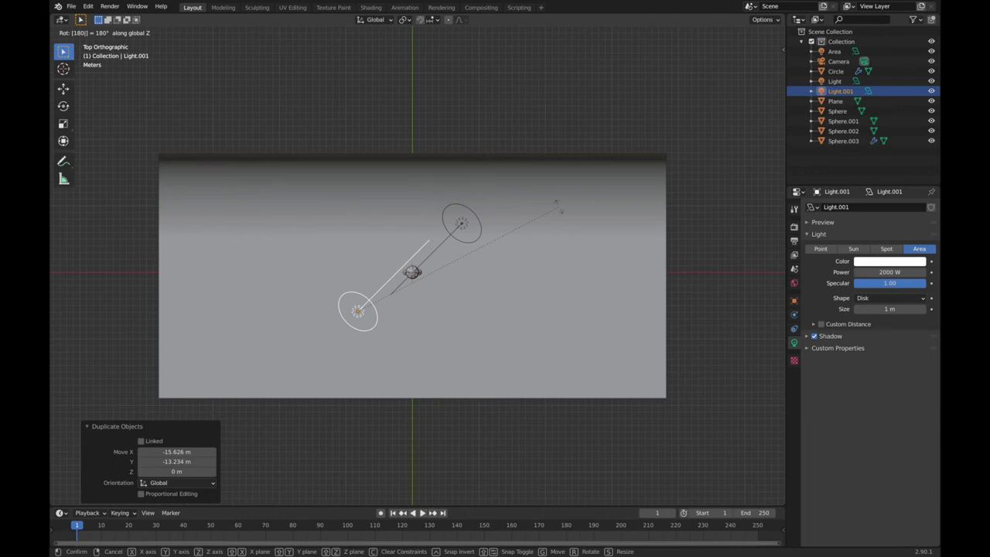
pyautogui.press('Return')
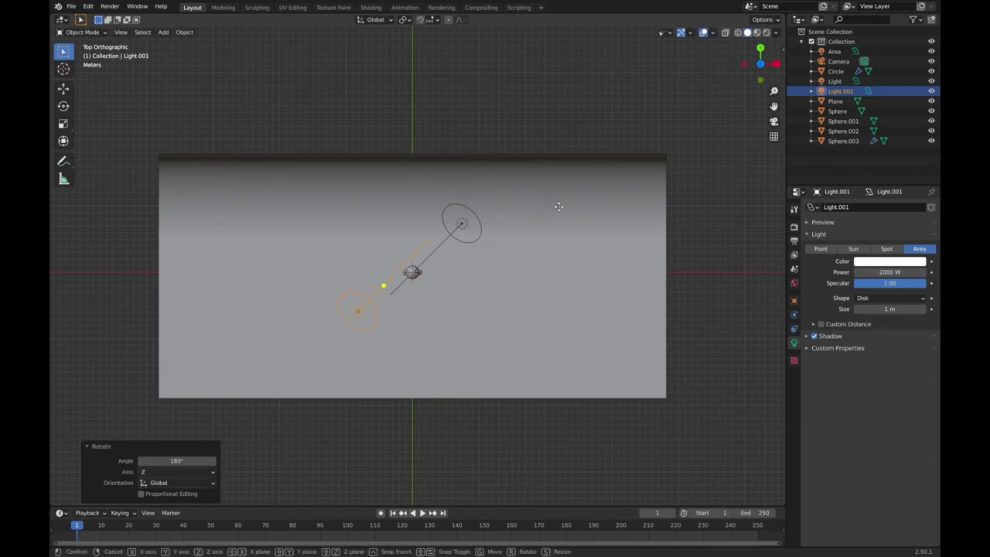
pyautogui.press('g')
pyautogui.click(567, 213)
pyautogui.moveTo(567, 213); pyautogui.dragTo(567, 216, button='middle')
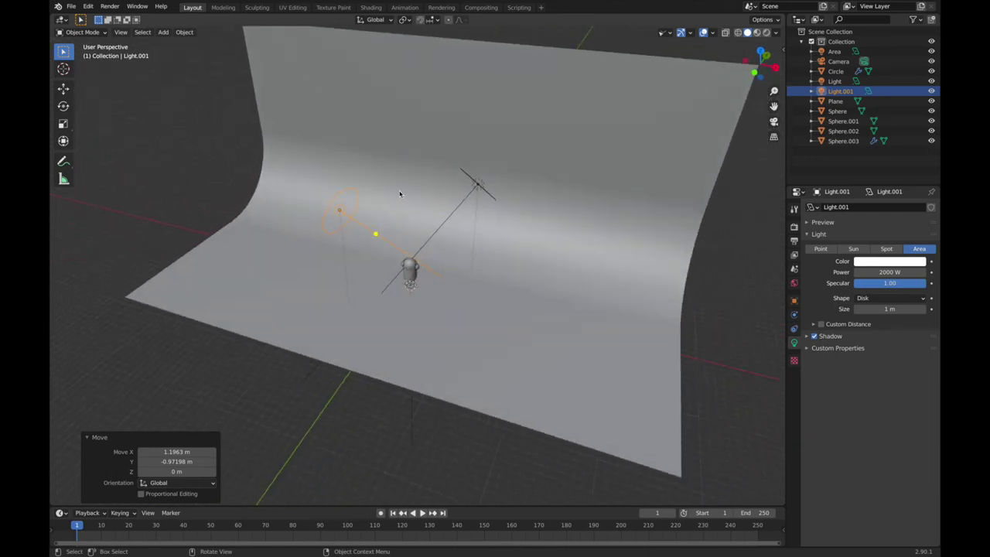
pyautogui.click(760, 51)
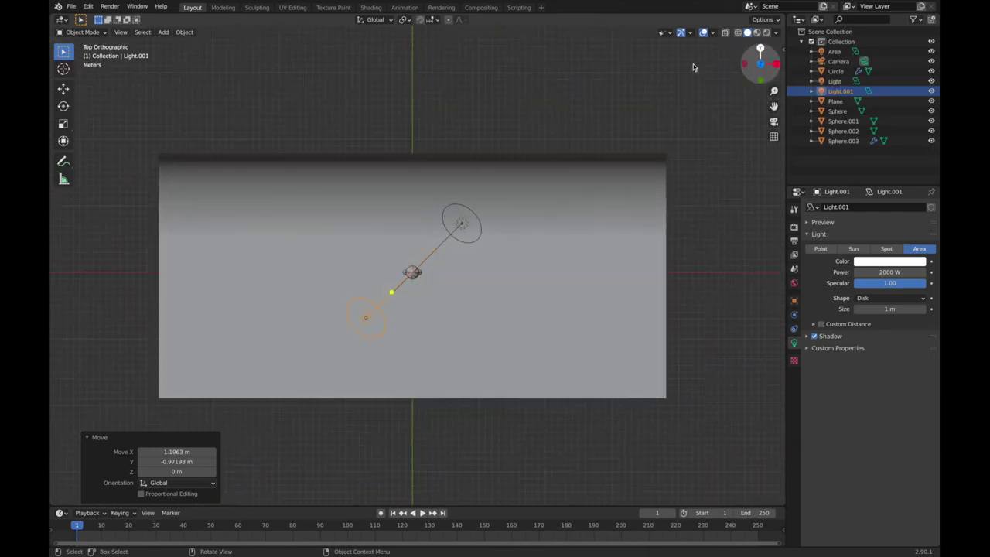
# Step: Duplicate a third light, point it straight down, and raise it directly above the ghost
pyautogui.hotkey('shift', 'd')
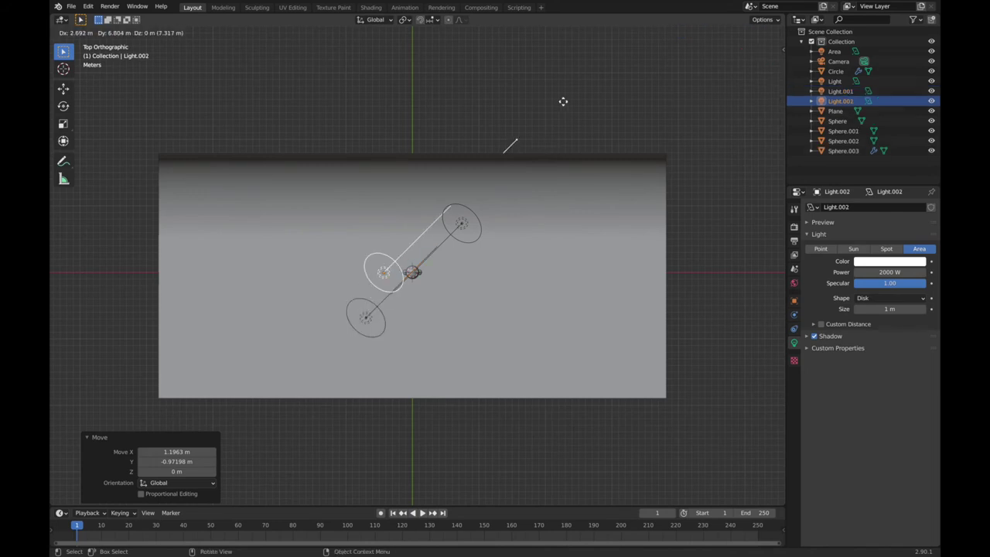
pyautogui.click(572, 93)
pyautogui.moveTo(563, 201); pyautogui.dragTo(563, 202, button='middle')
pyautogui.hotkey('alt', 'r')
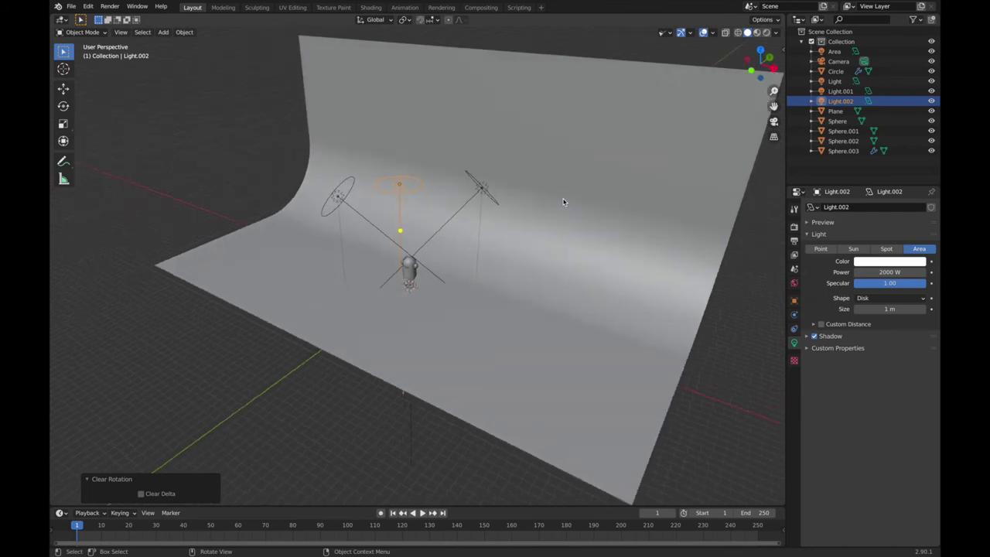
pyautogui.click(760, 51)
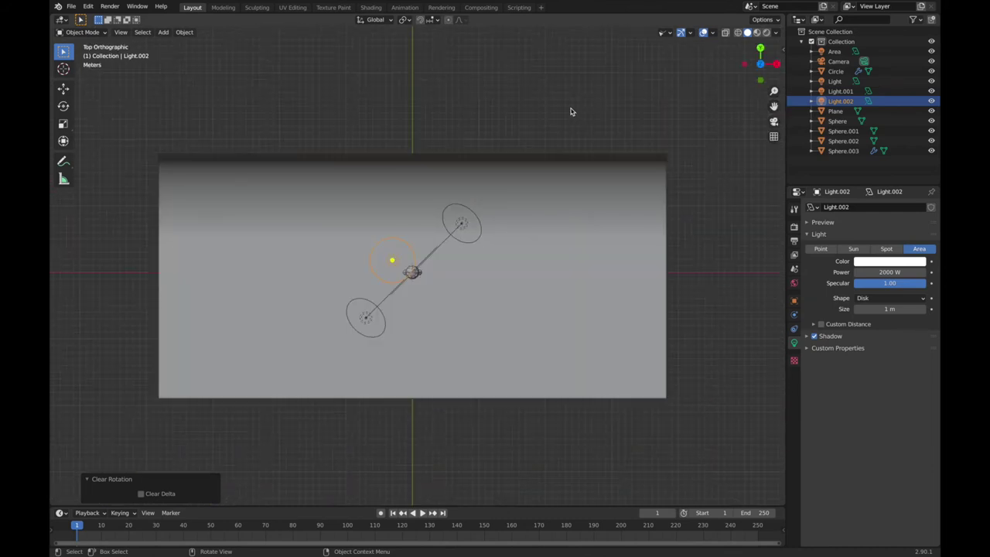
pyautogui.press('g')
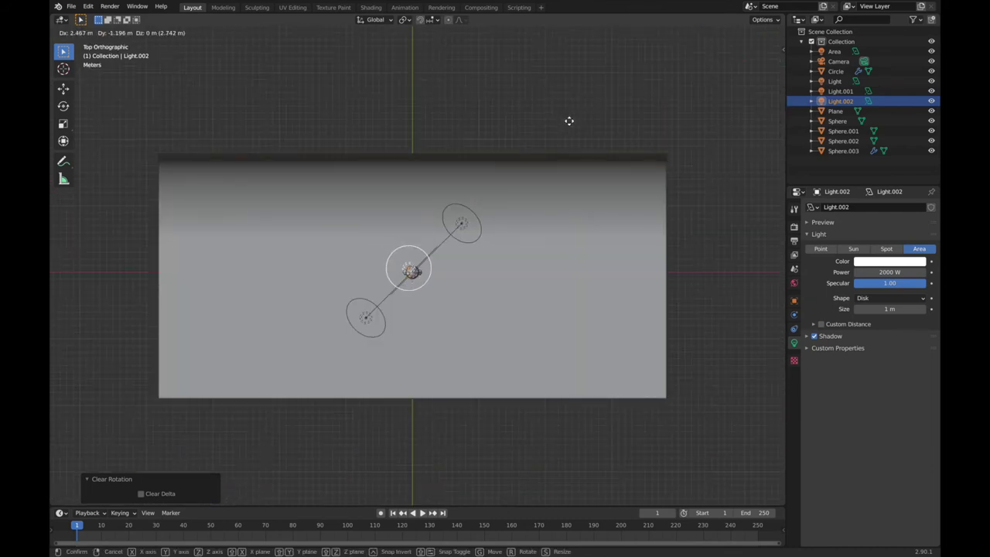
pyautogui.click(561, 117)
pyautogui.moveTo(563, 117); pyautogui.dragTo(561, 115, button='middle')
pyautogui.press('g')
pyautogui.press('z')
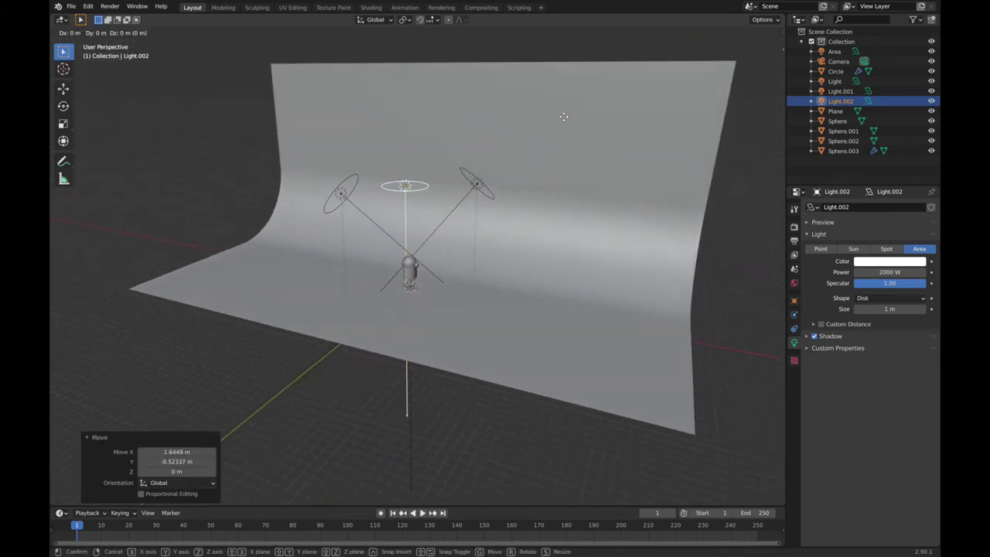
pyautogui.click(561, 103)
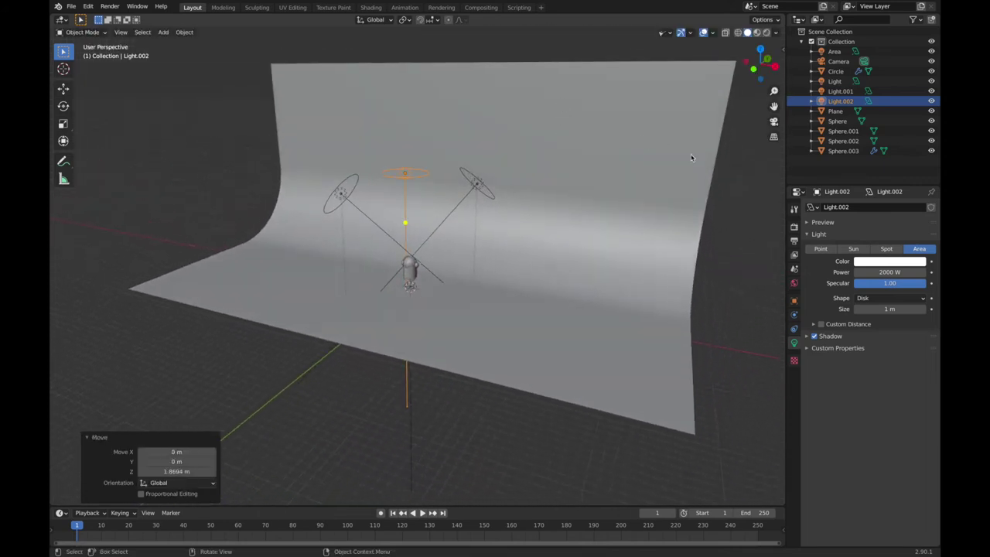
# Step: Zoom in toward the lights and select the curved backdrop plane
pyautogui.moveTo(691, 155); pyautogui.dragTo(636, 220, button='middle')
pyautogui.scroll(1, 474, 258)
pyautogui.scroll(2, 474, 258)
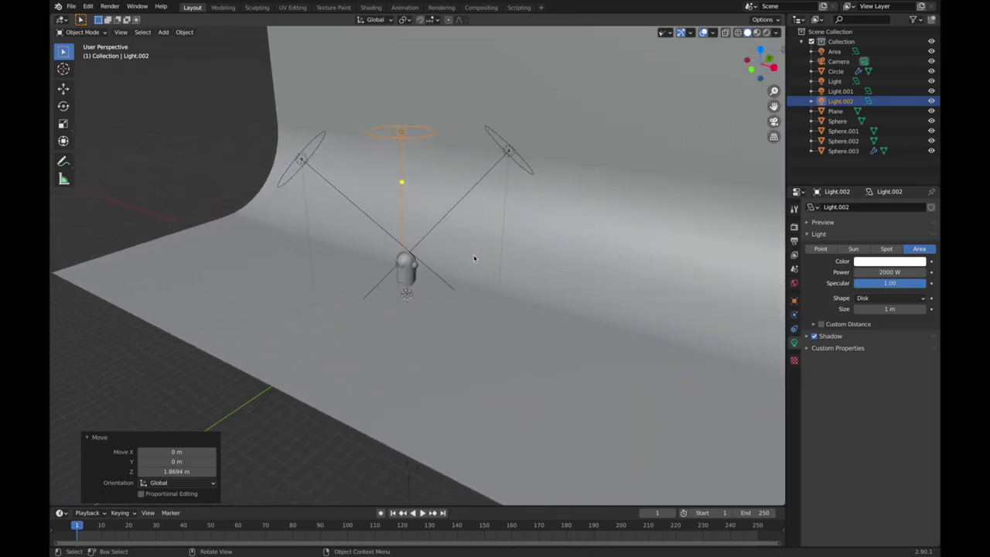
pyautogui.scroll(2, 474, 258)
pyautogui.click(500, 258)
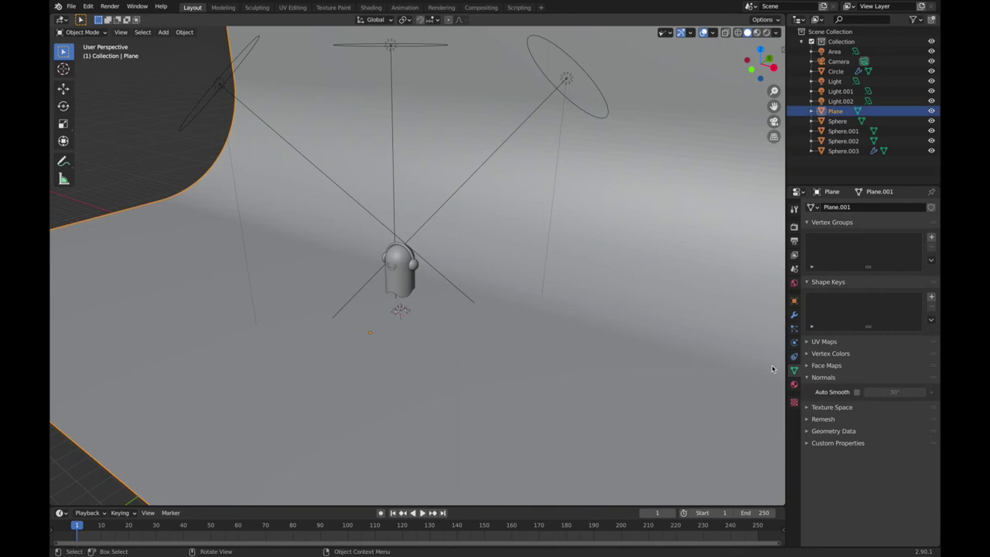
# Step: Add a new material to the floor plane and name it Ground
pyautogui.click(793, 384)
pyautogui.click(852, 249)
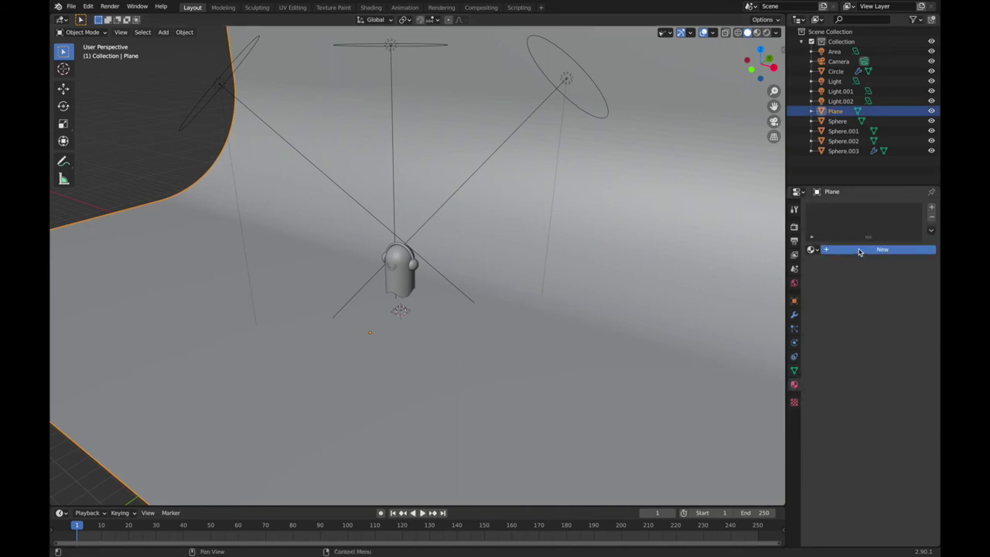
pyautogui.click(859, 252)
pyautogui.doubleClick(837, 209)
pyautogui.write('Pla')
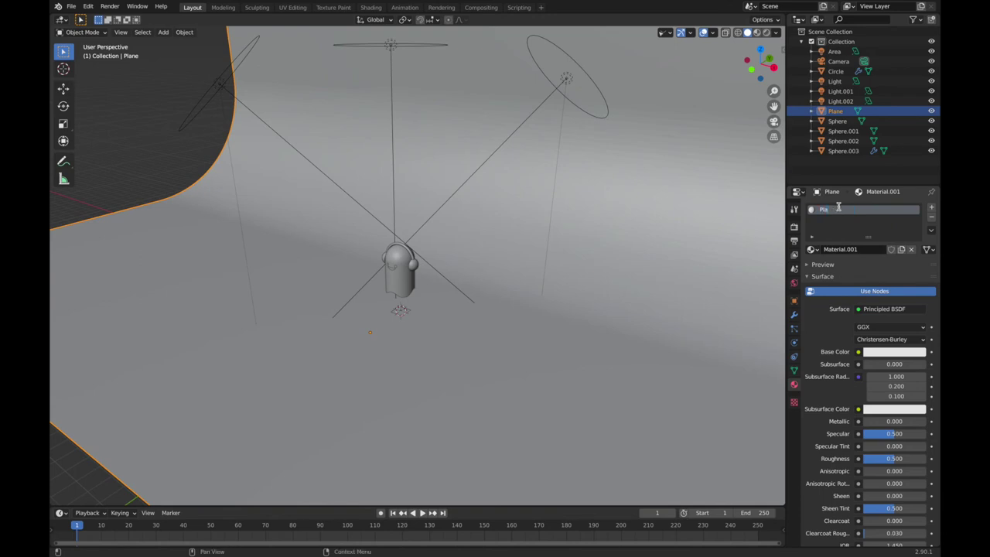
pyautogui.write('Ground')
pyautogui.press('Return')
# Step: Set the Ground base colour to purple, hex 7E48E7
pyautogui.click(895, 351)
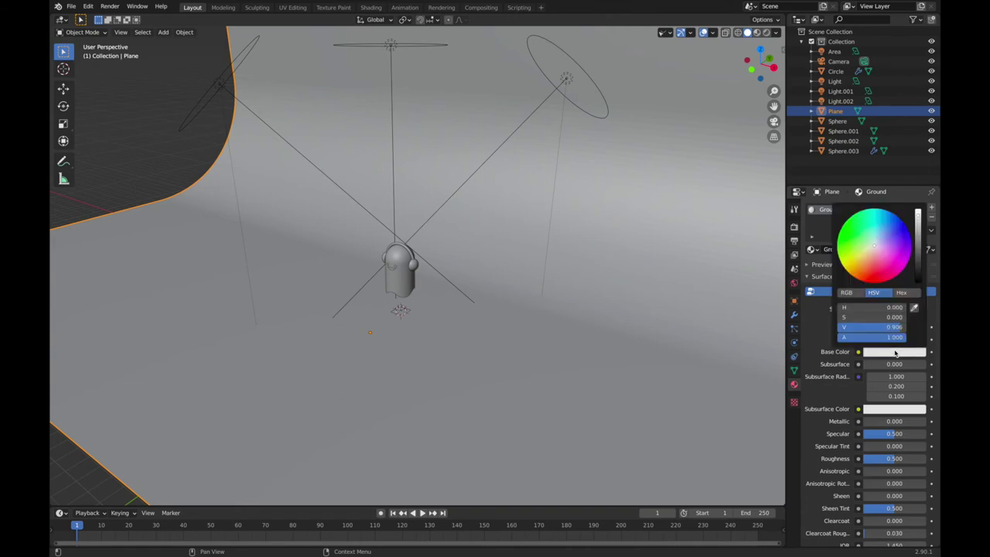
pyautogui.click(900, 293)
pyautogui.click(883, 307)
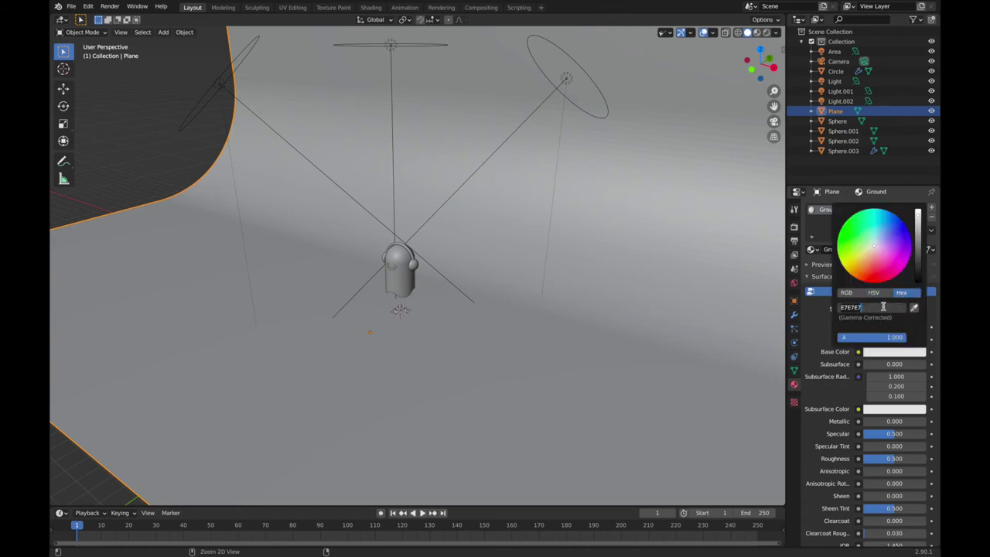
pyautogui.write('7e')
pyautogui.write('48e7')
pyautogui.press('Return')
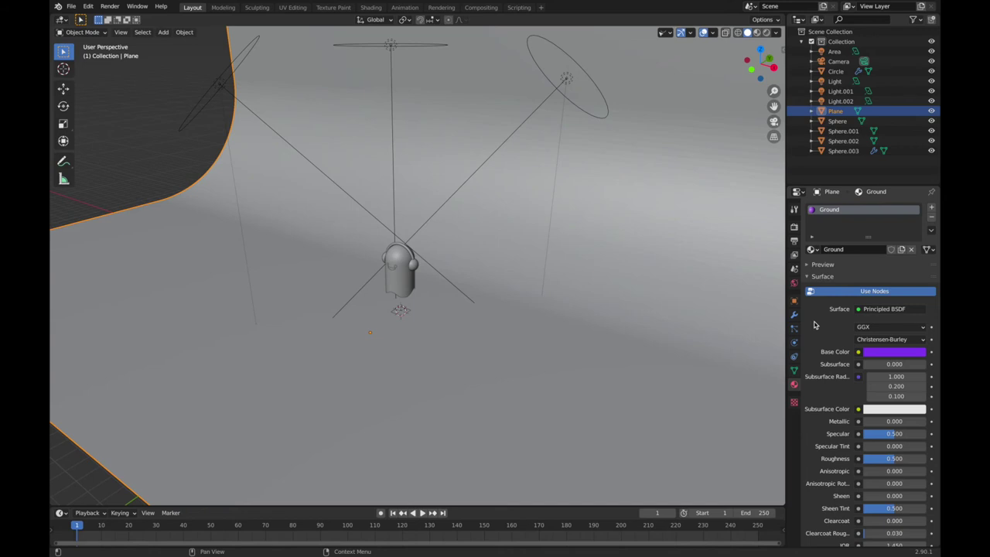
pyautogui.scroll(-3, 823, 348)
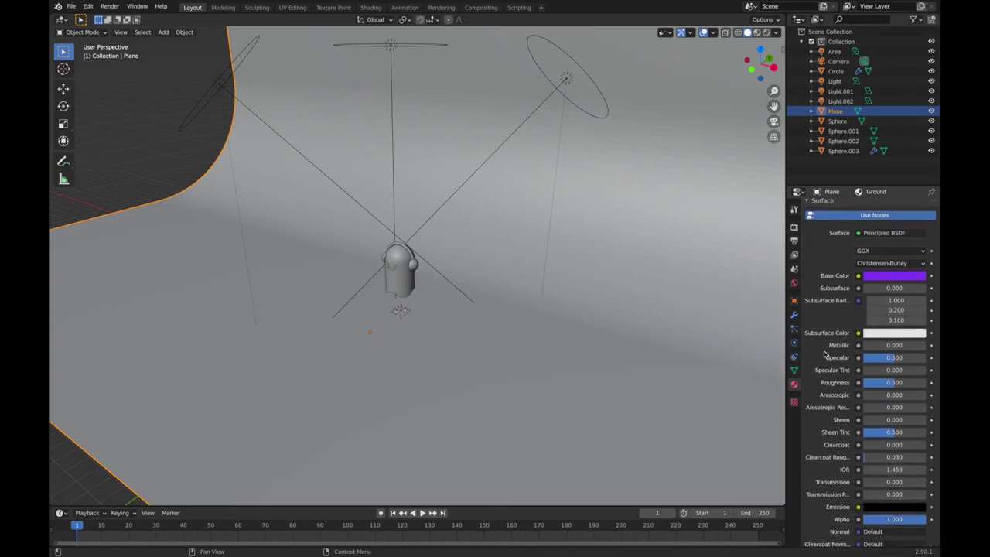
pyautogui.scroll(3, 825, 353)
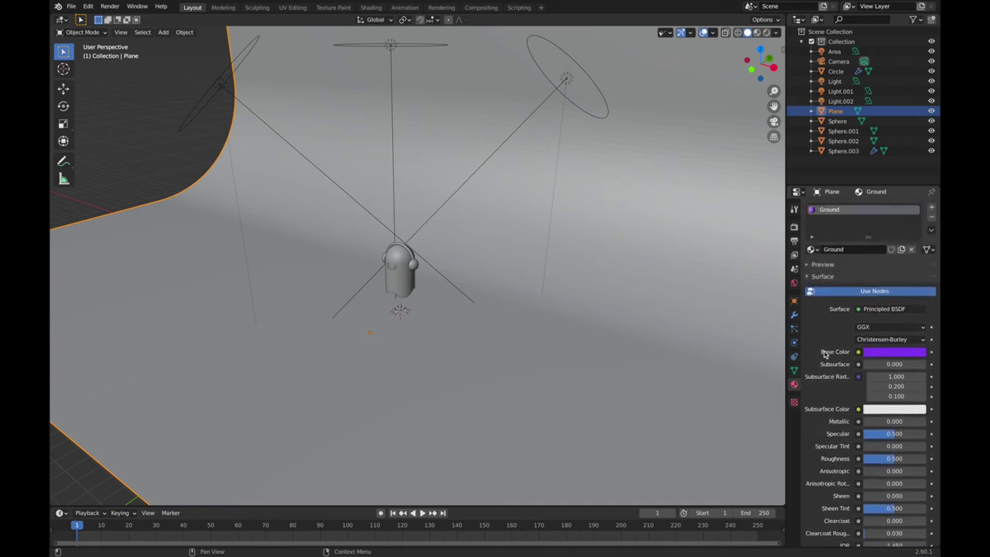
# Step: Give the Sphere body a new Character material with base colour hex E7DAD1
pyautogui.click(403, 289)
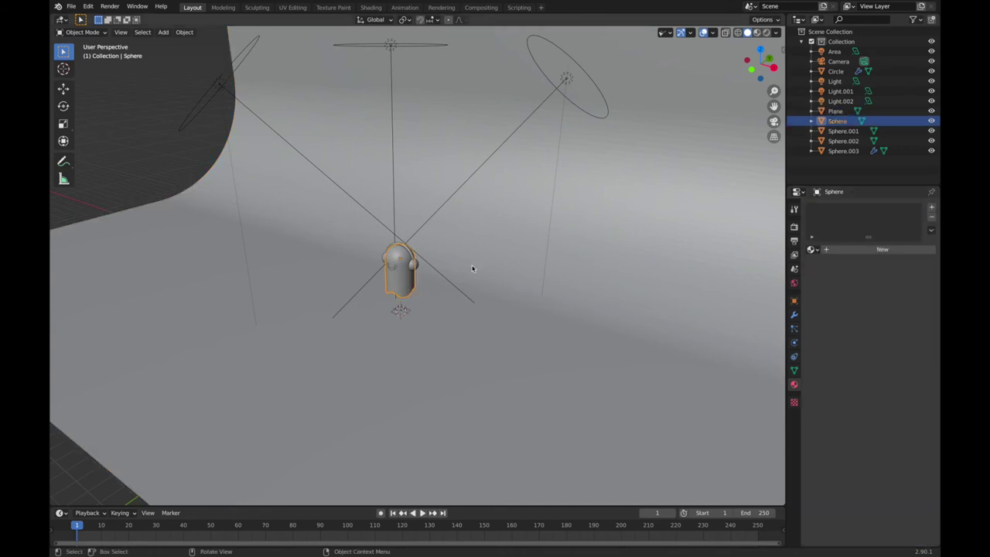
pyautogui.click(859, 250)
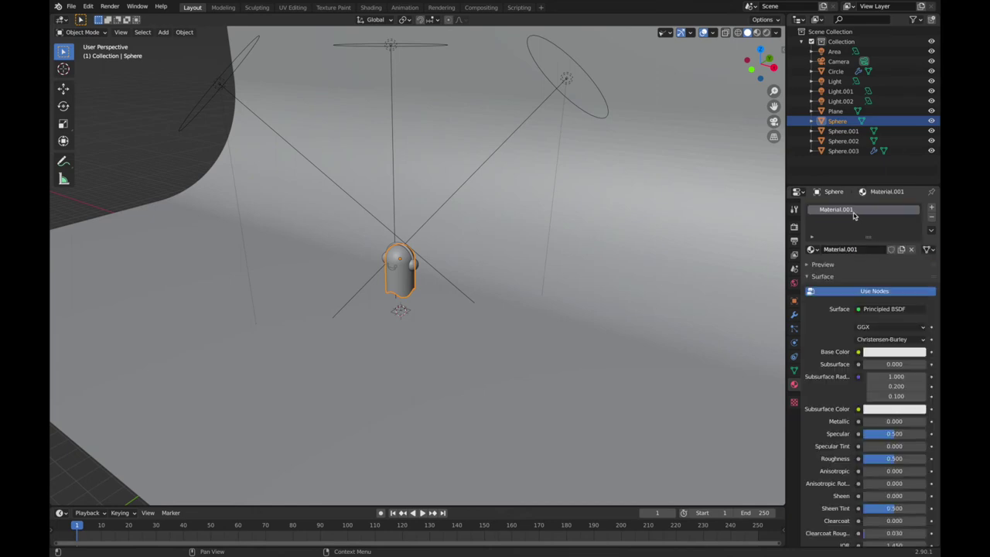
pyautogui.doubleClick(848, 212)
pyautogui.write('Character')
pyautogui.press('Return')
pyautogui.click(900, 351)
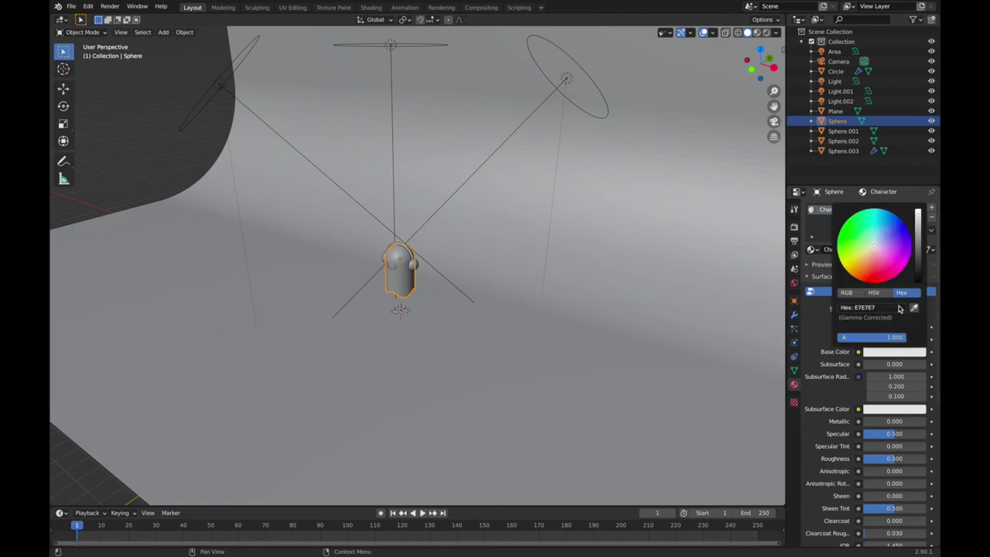
pyautogui.click(887, 308)
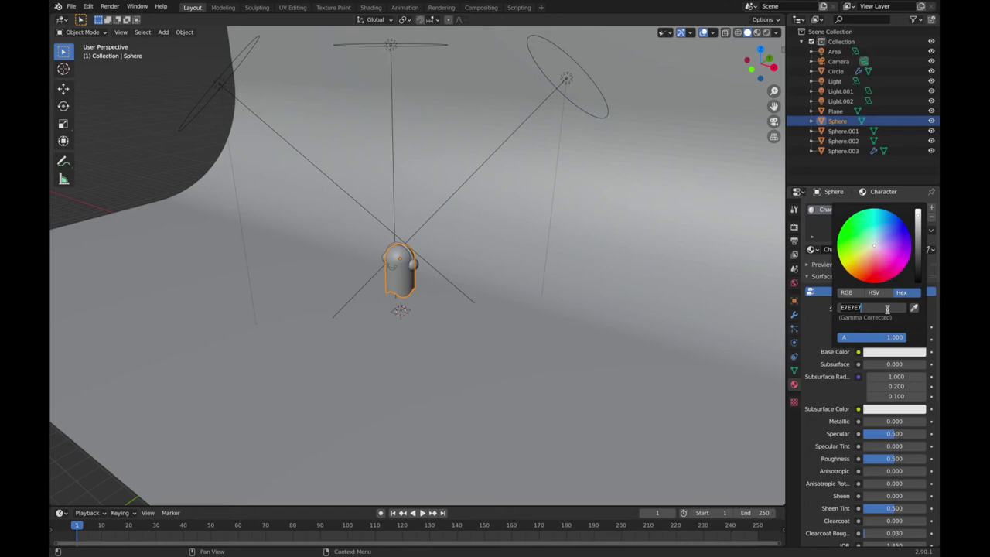
pyautogui.write('e')
pyautogui.write('7dad1')
pyautogui.press('Return')
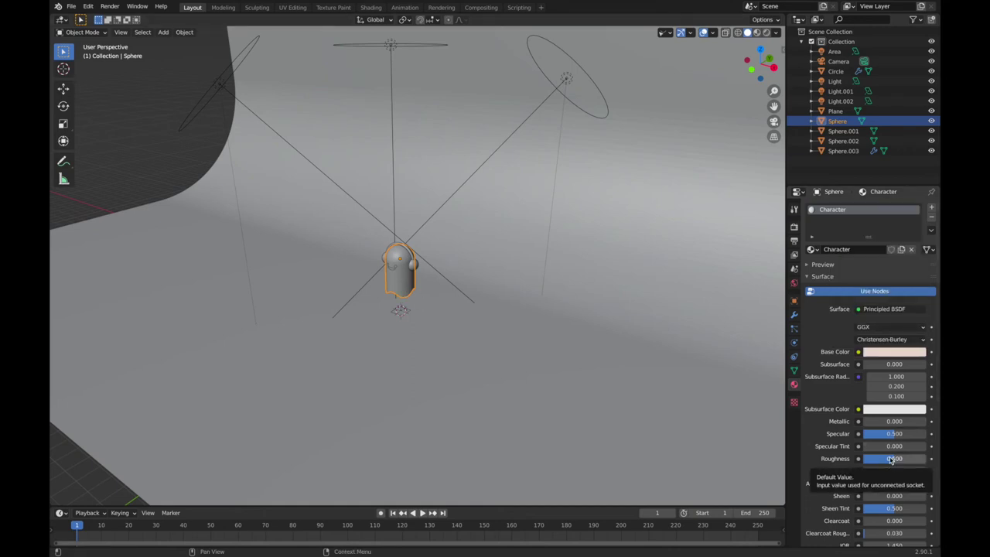
# Step: Add a new material named eyes to the Sphere.001 eyes
pyautogui.click(398, 268)
pyautogui.click(884, 251)
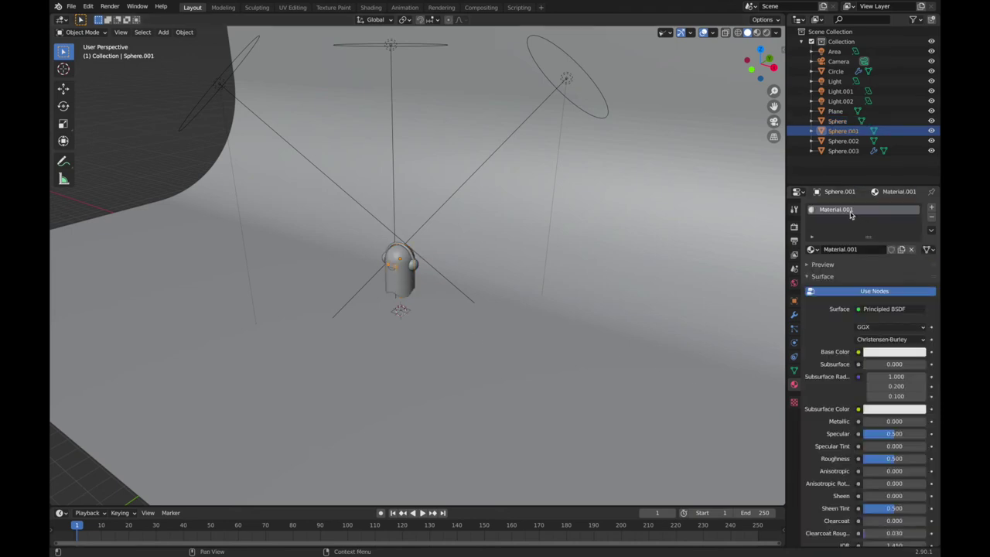
pyautogui.doubleClick(848, 210)
pyautogui.write('eyes')
pyautogui.press('Return')
# Step: Set the eyes base colour to hex 121212 and roughness to 1.0
pyautogui.click(889, 352)
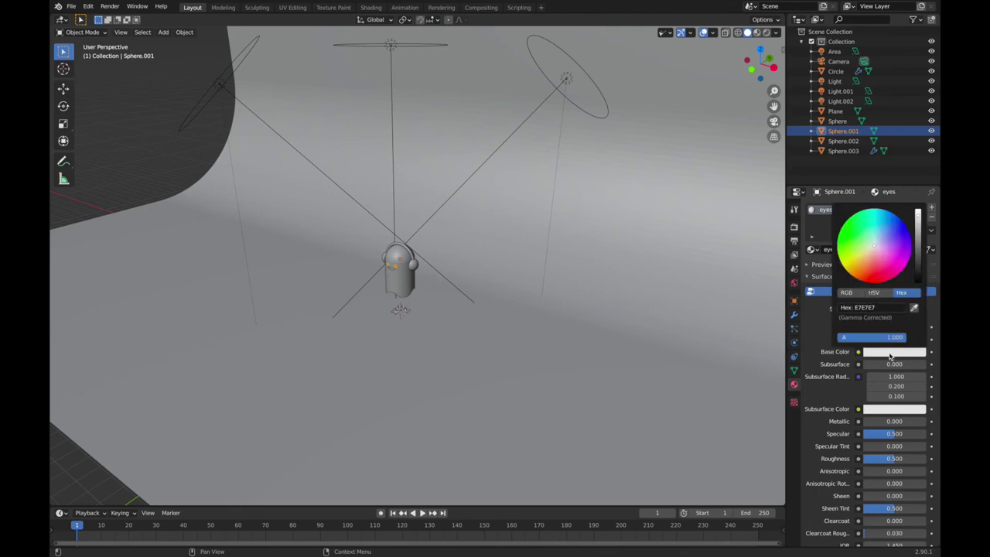
pyautogui.click(891, 308)
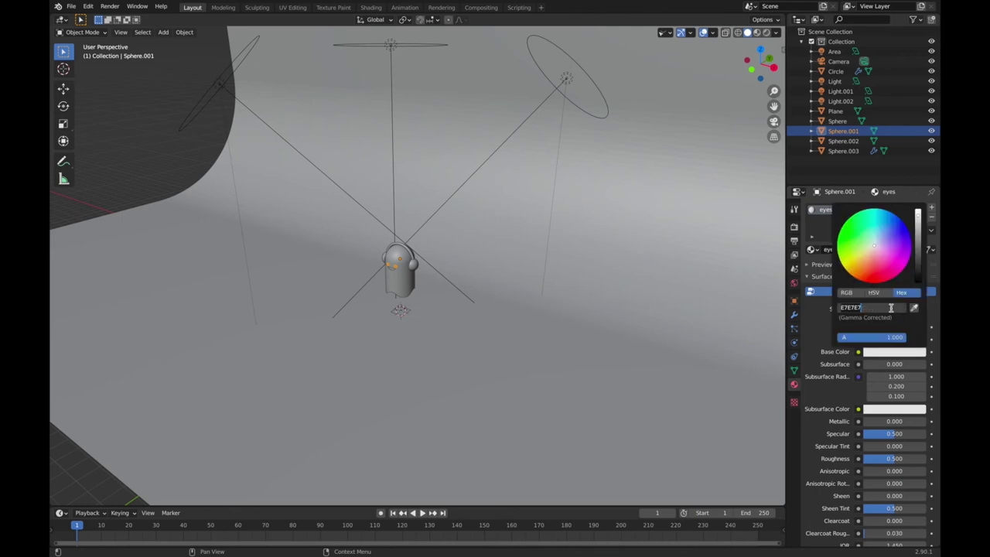
pyautogui.write('121212')
pyautogui.press('Return')
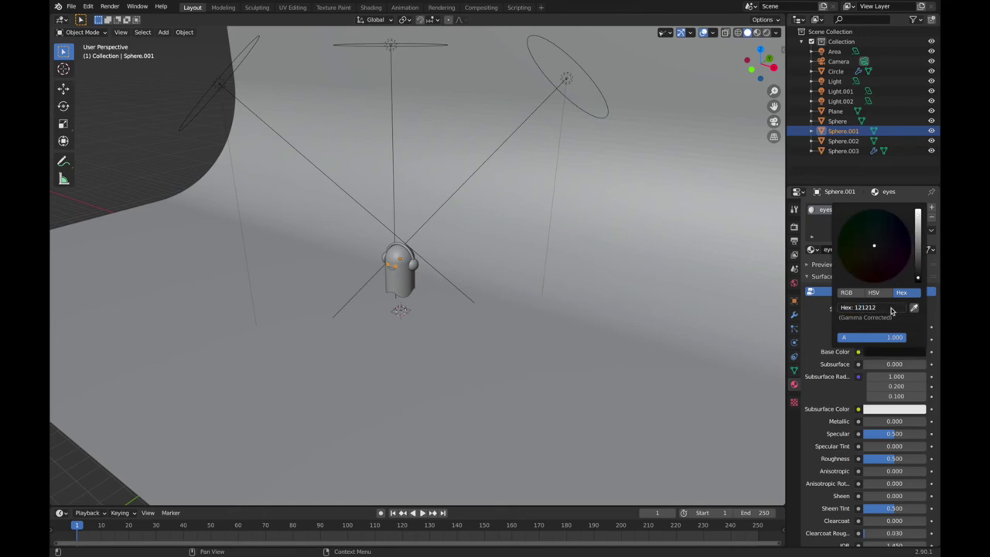
pyautogui.moveTo(877, 463); pyautogui.dragTo(926, 462)
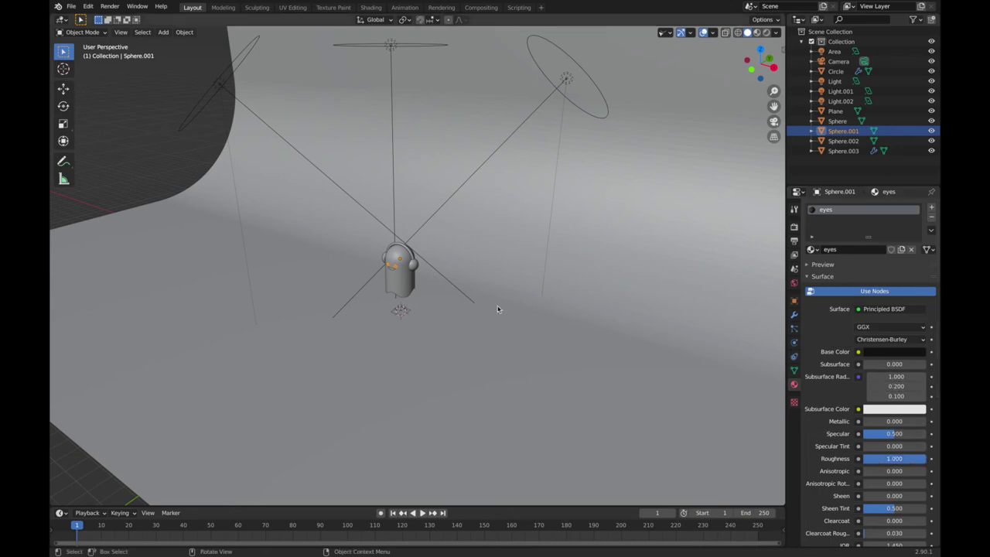
# Step: Give Sphere.002 a new Mouth material with red base colour hex E7482E
pyautogui.click(392, 272)
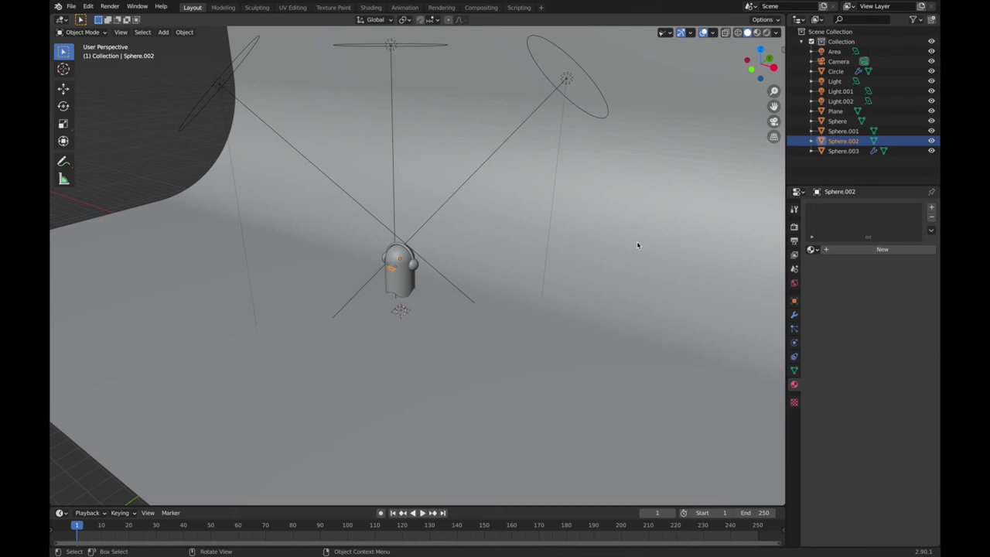
pyautogui.click(844, 250)
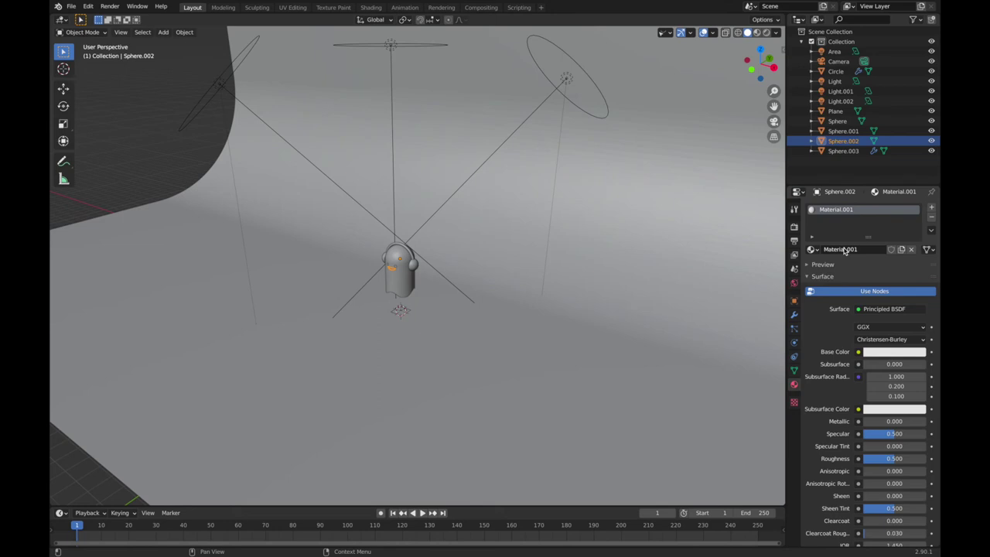
pyautogui.doubleClick(840, 209)
pyautogui.write('Mouth')
pyautogui.press('Return')
pyautogui.click(894, 352)
pyautogui.click(887, 307)
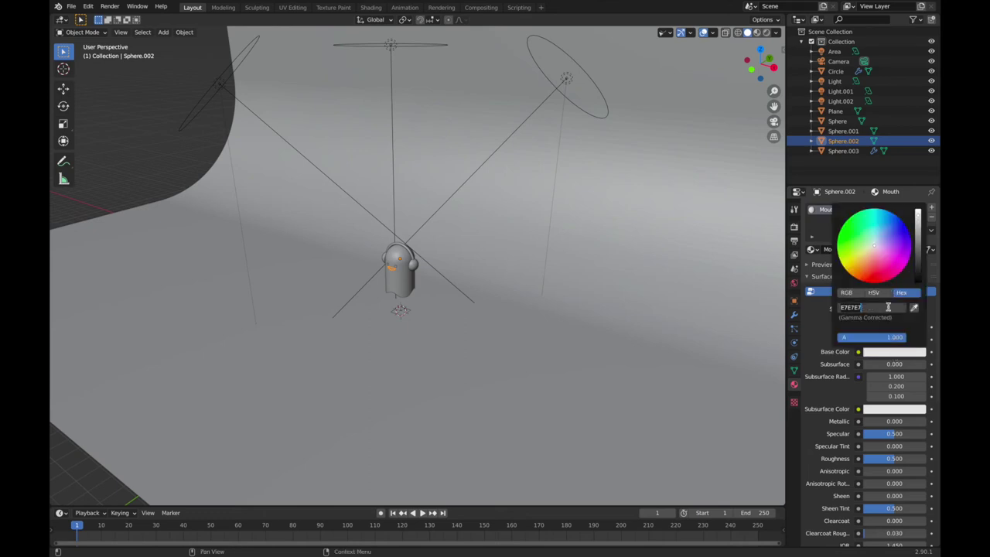
pyautogui.write('e7')
pyautogui.write('48')
pyautogui.press('Return')
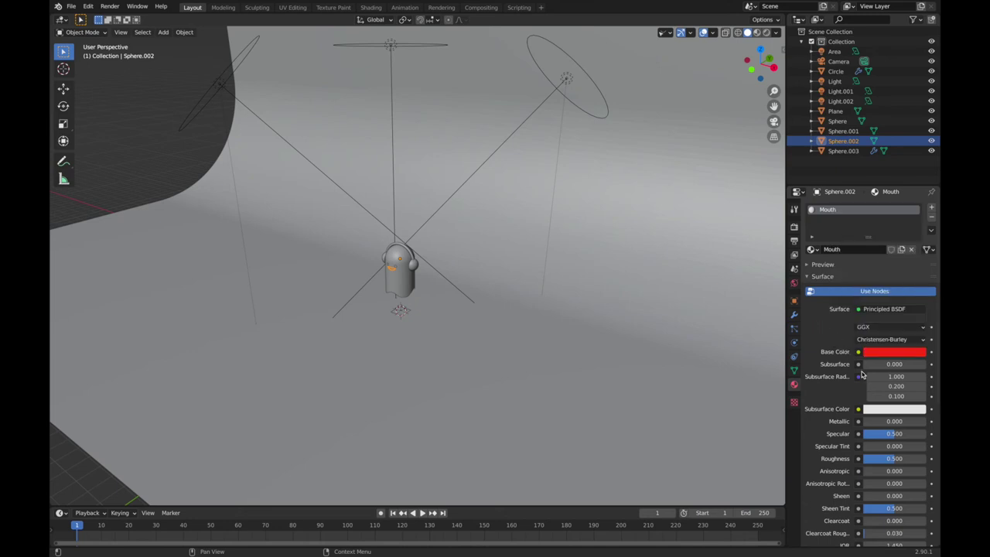
# Step: Add a new material named Earphones to the earphone rings
pyautogui.click(413, 266)
pyautogui.click(838, 250)
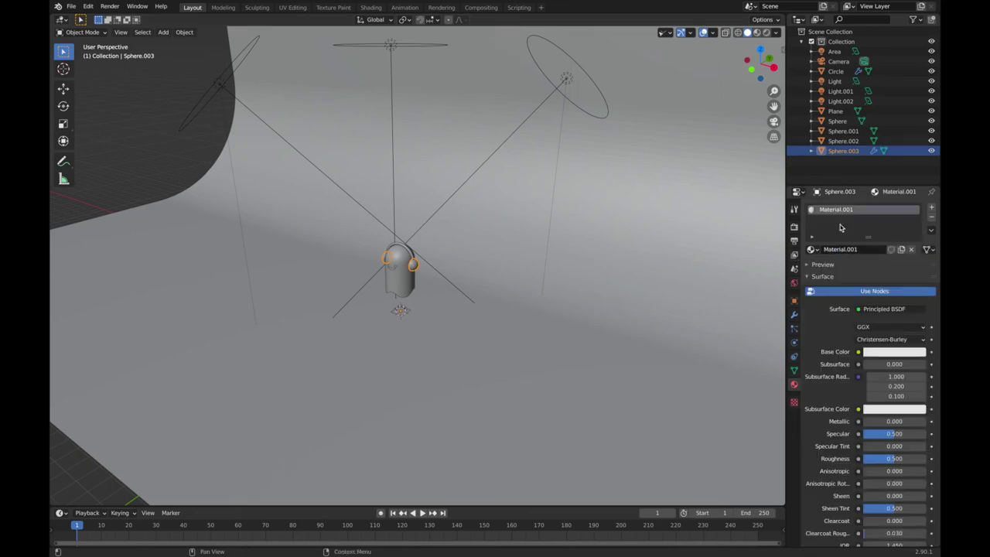
pyautogui.doubleClick(836, 210)
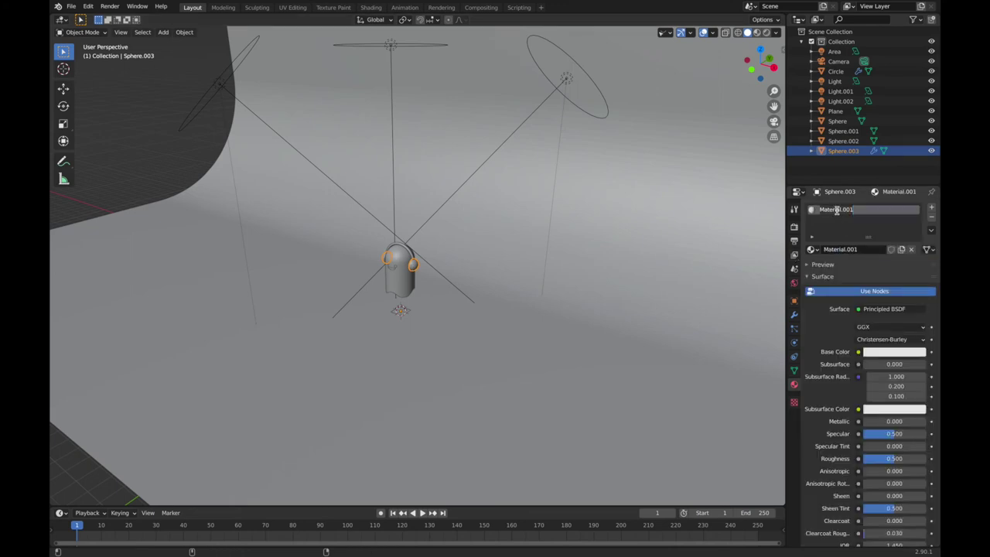
pyautogui.write('Ear')
pyautogui.press('Return')
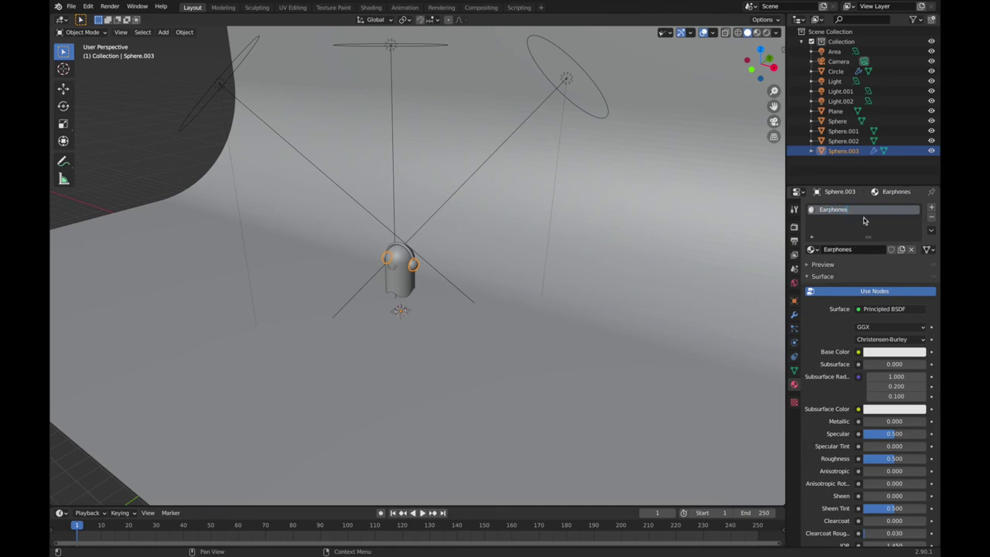
# Step: Set the Earphones base colour to red, hex DA6B4C
pyautogui.click(887, 352)
pyautogui.click(875, 307)
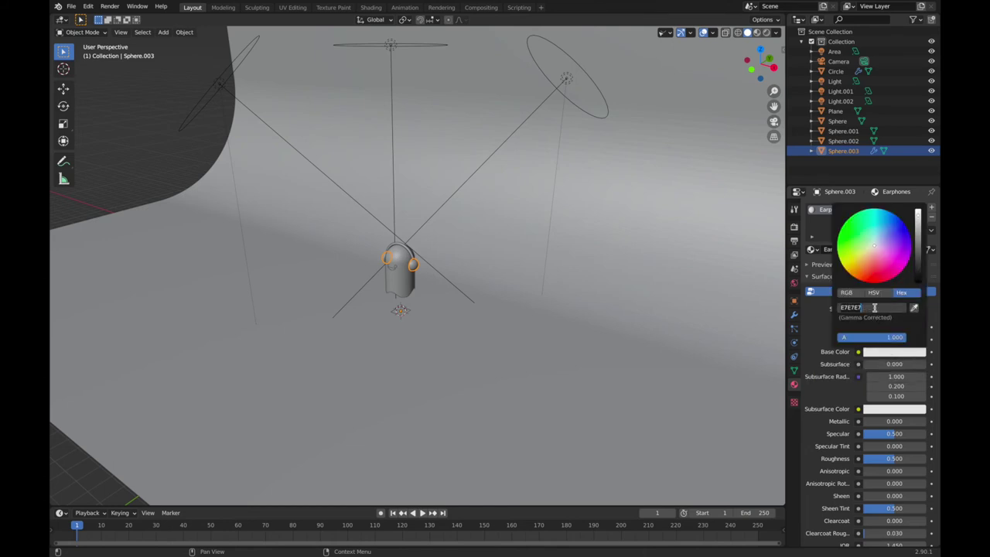
pyautogui.write('da')
pyautogui.write('6b')
pyautogui.write('c')
pyautogui.press('Return')
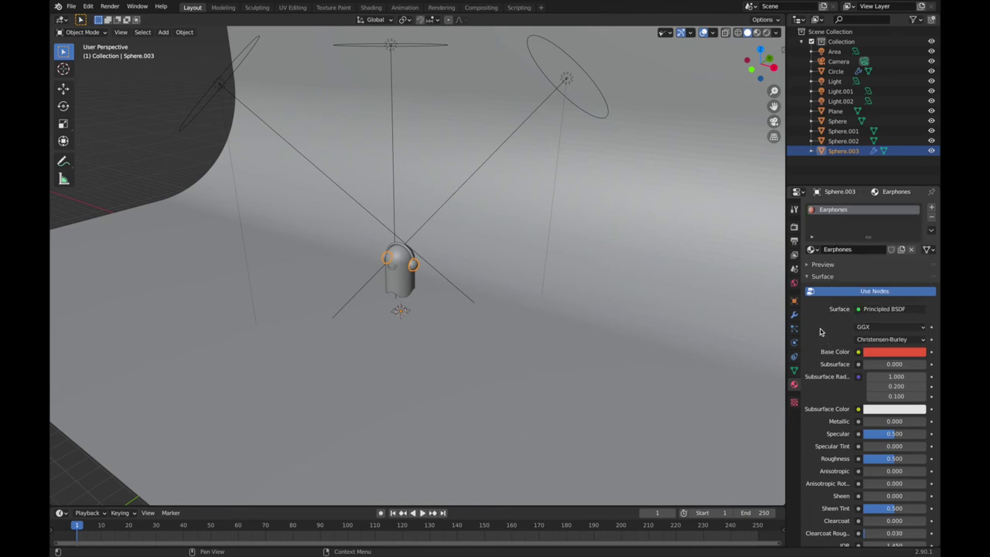
pyautogui.click(409, 254)
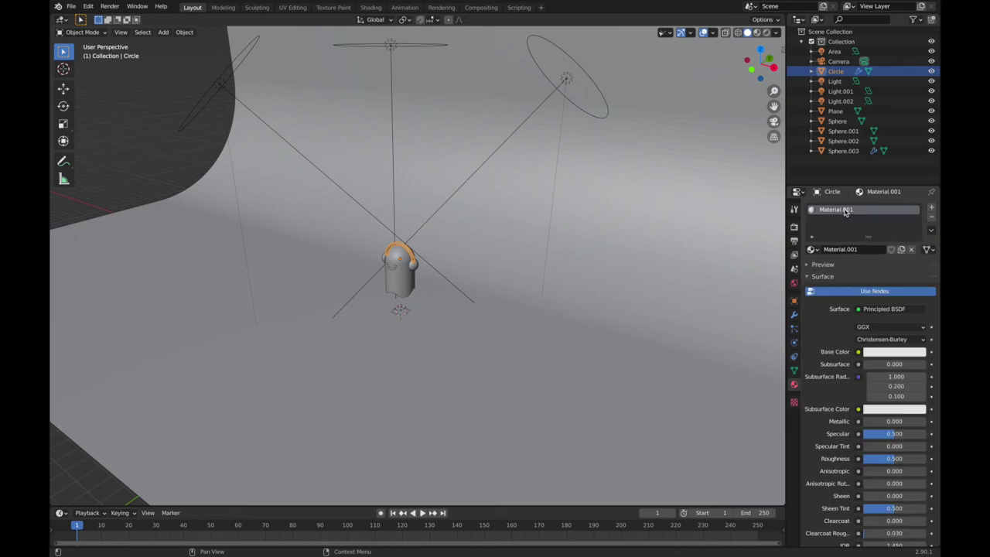
# Step: Rename the headband material to strap and set its base colour to hex 121212
pyautogui.doubleClick(845, 210)
pyautogui.write('strap')
pyautogui.press('Return')
pyautogui.click(882, 353)
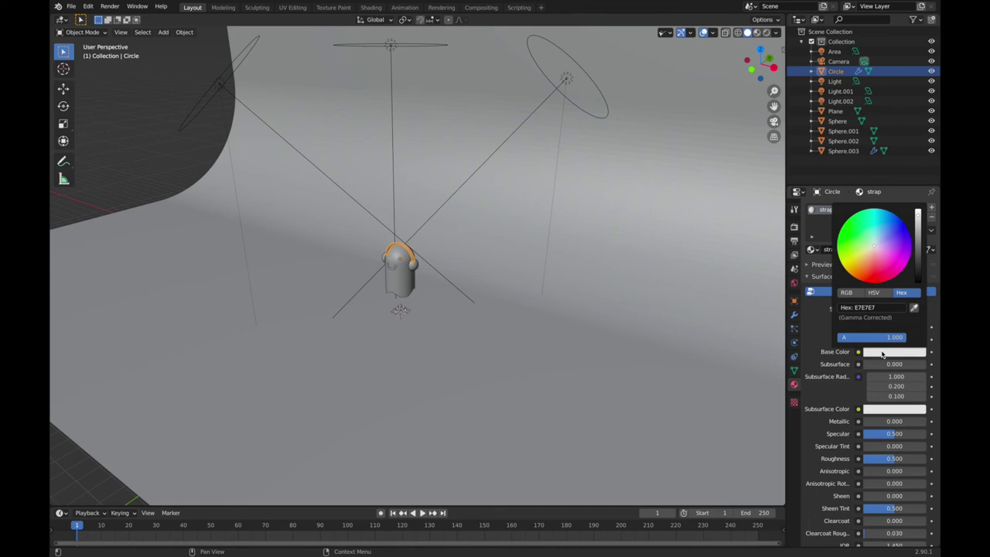
pyautogui.click(890, 307)
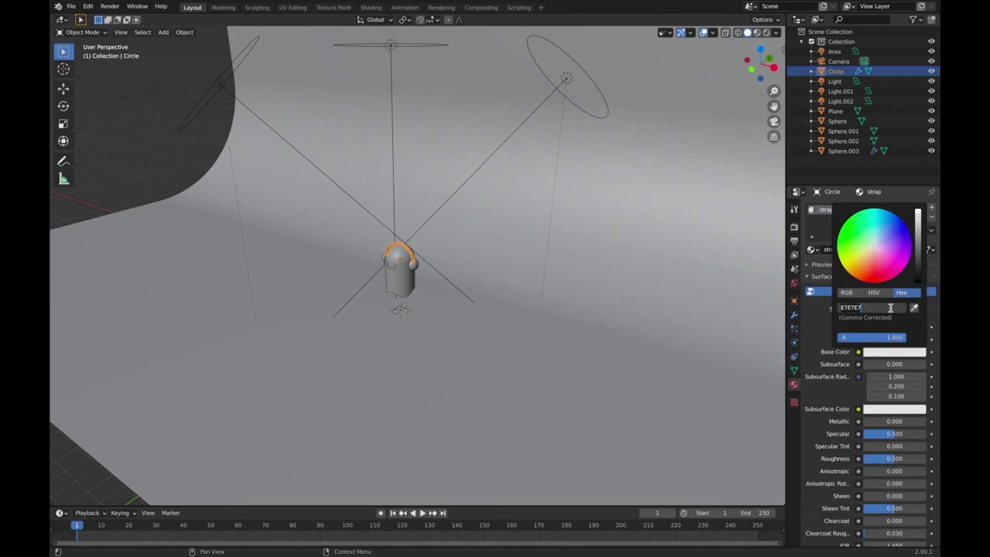
pyautogui.write('1212')
pyautogui.write('2')
pyautogui.press('Return')
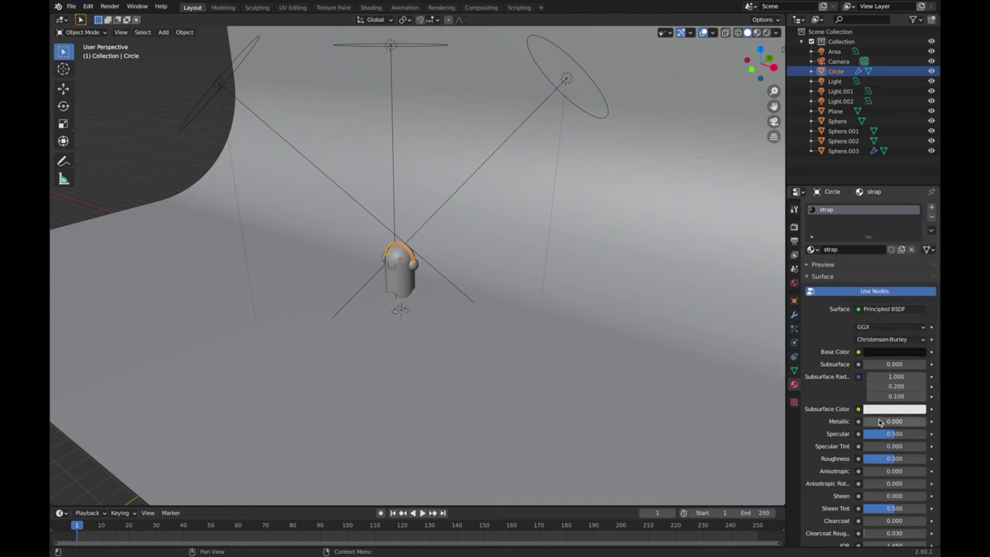
# Step: Set the strap material's roughness to 0.25
pyautogui.click(896, 459)
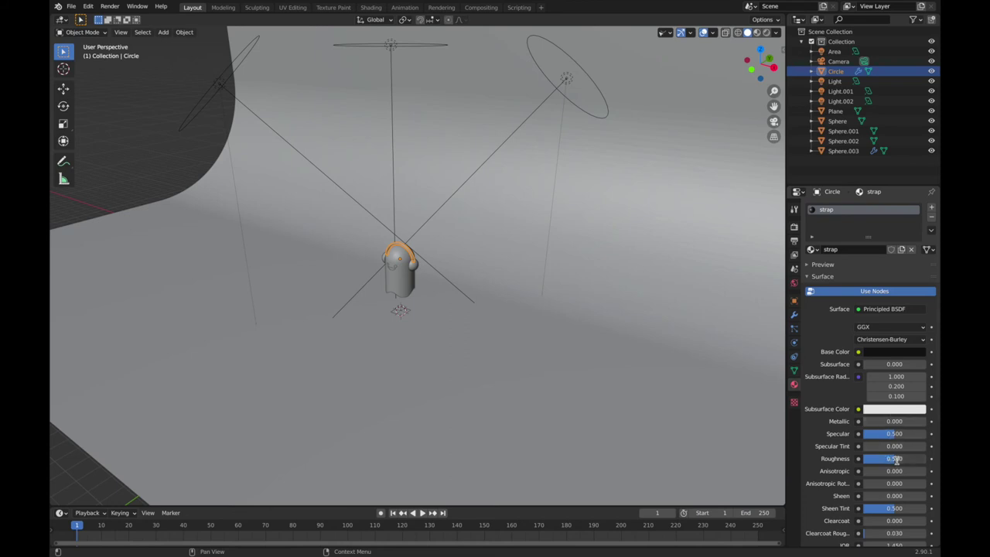
pyautogui.write('0.')
pyautogui.write('25')
pyautogui.press('Return')
pyautogui.scroll(-2, 453, 325)
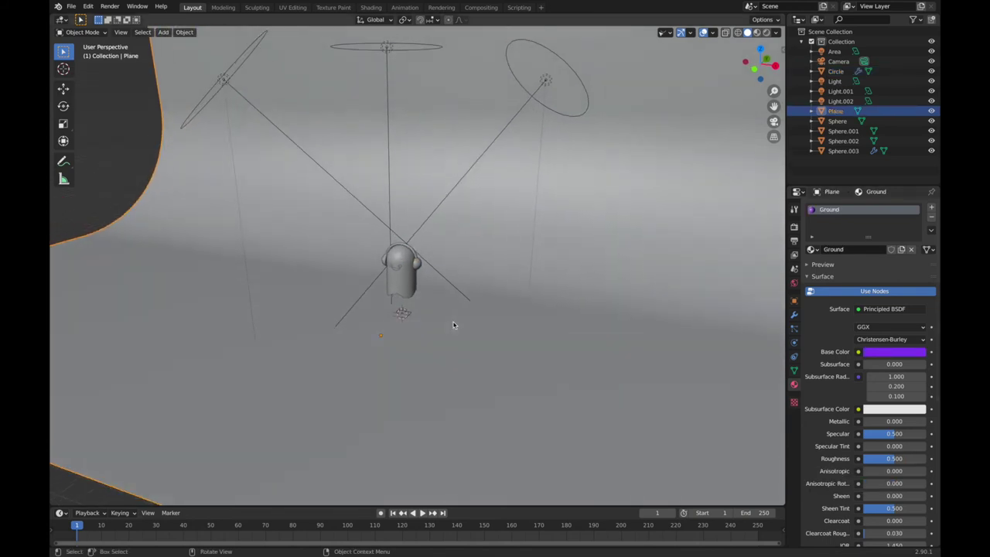
pyautogui.scroll(-2, 454, 325)
pyautogui.scroll(-1, 453, 324)
pyautogui.scroll(3, 454, 325)
pyautogui.scroll(1, 454, 325)
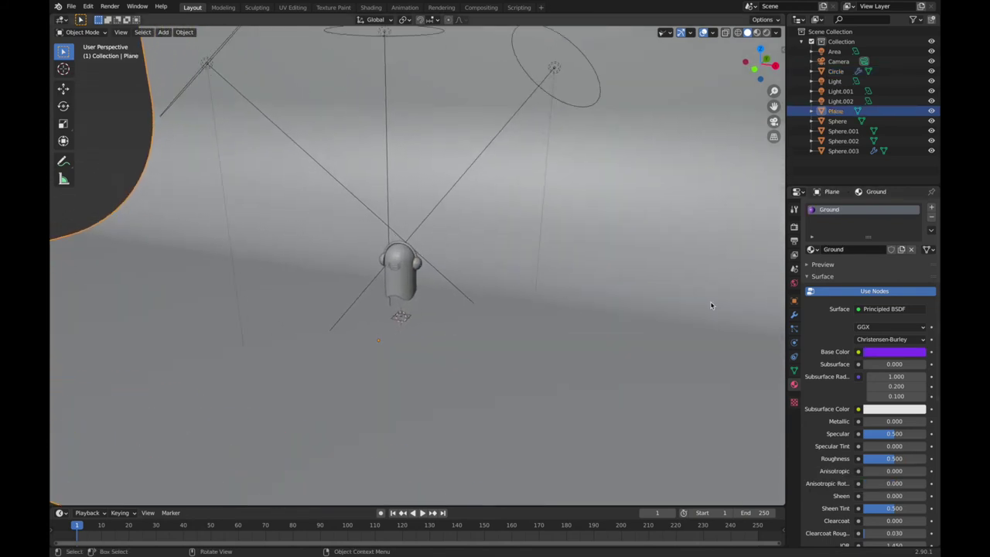
# Step: Switch the render engine to Cycles and enable viewport denoising
pyautogui.click(794, 225)
pyautogui.click(897, 206)
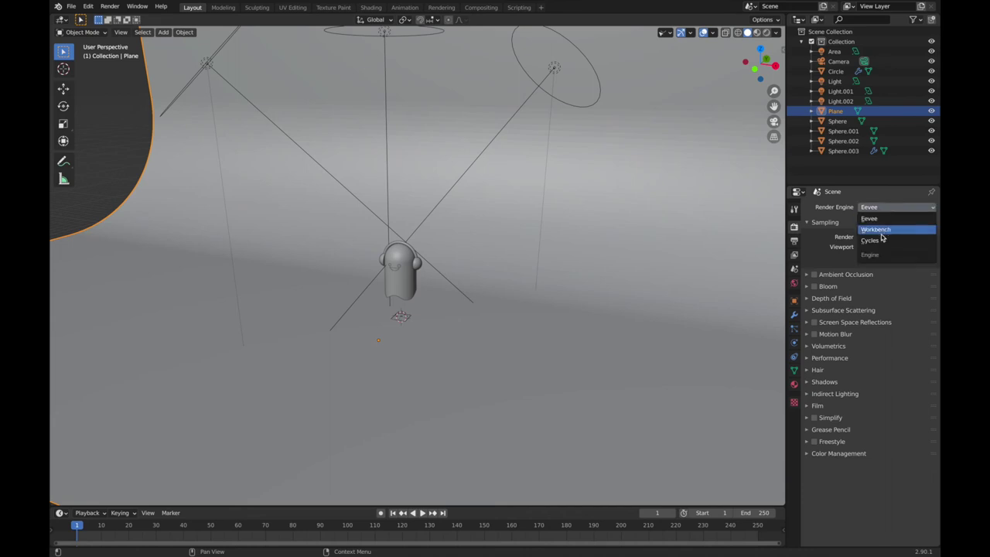
pyautogui.click(879, 243)
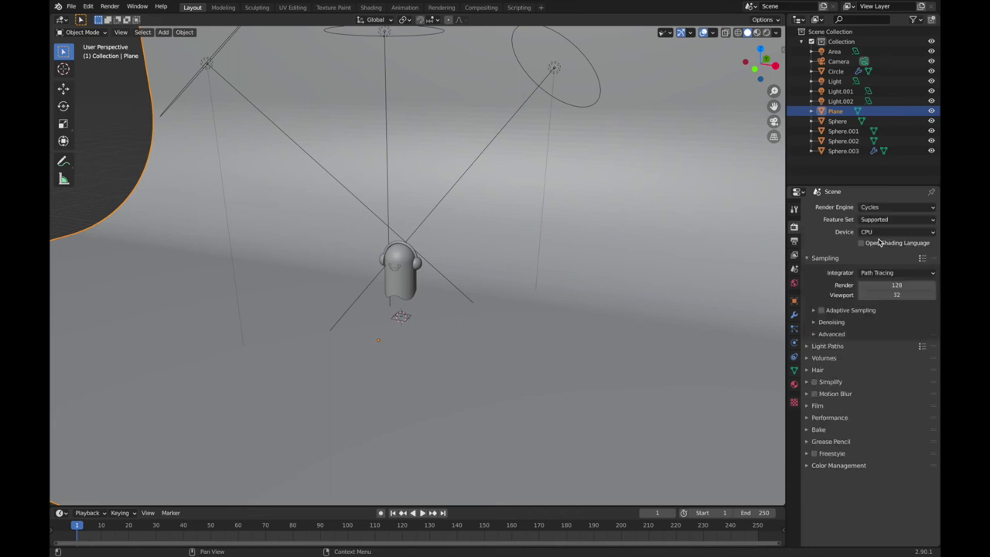
pyautogui.click(830, 321)
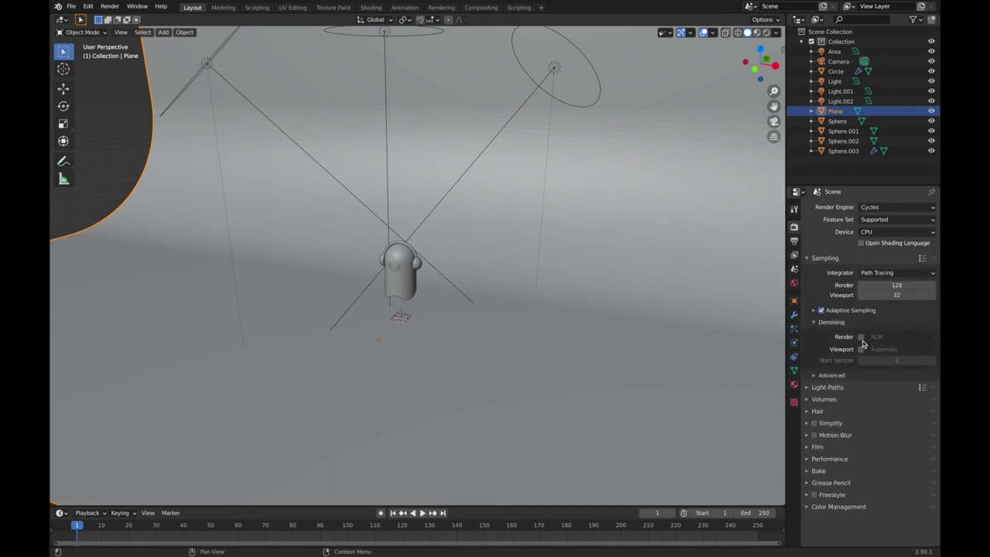
pyautogui.click(862, 350)
# Step: Orbit and zoom around the character and switch the viewport to rendered shading
pyautogui.moveTo(673, 298); pyautogui.dragTo(525, 296, button='middle')
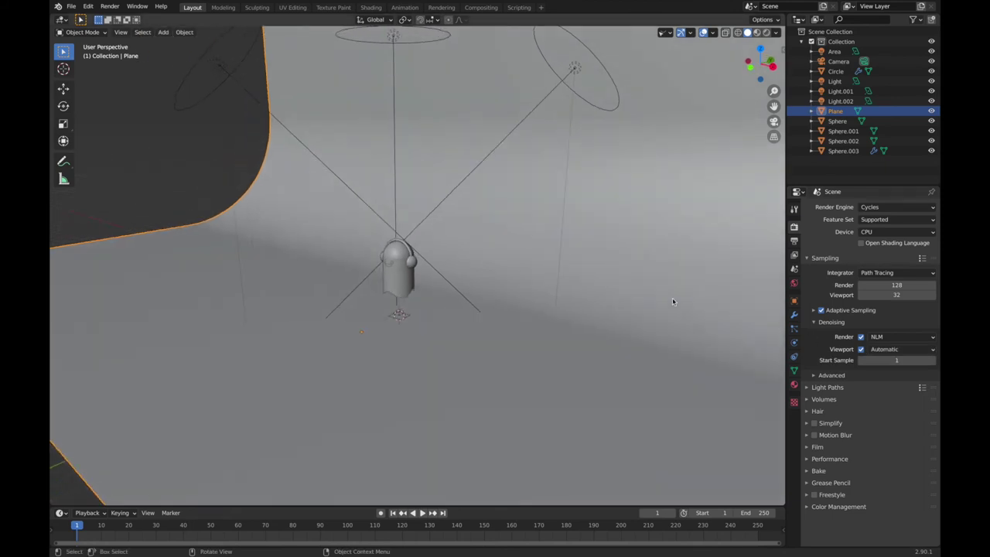
pyautogui.scroll(2, 525, 296)
pyautogui.scroll(1, 525, 296)
pyautogui.scroll(2, 525, 297)
pyautogui.scroll(1, 524, 296)
pyautogui.scroll(1, 525, 296)
pyautogui.scroll(1, 525, 296)
pyautogui.scroll(1, 524, 296)
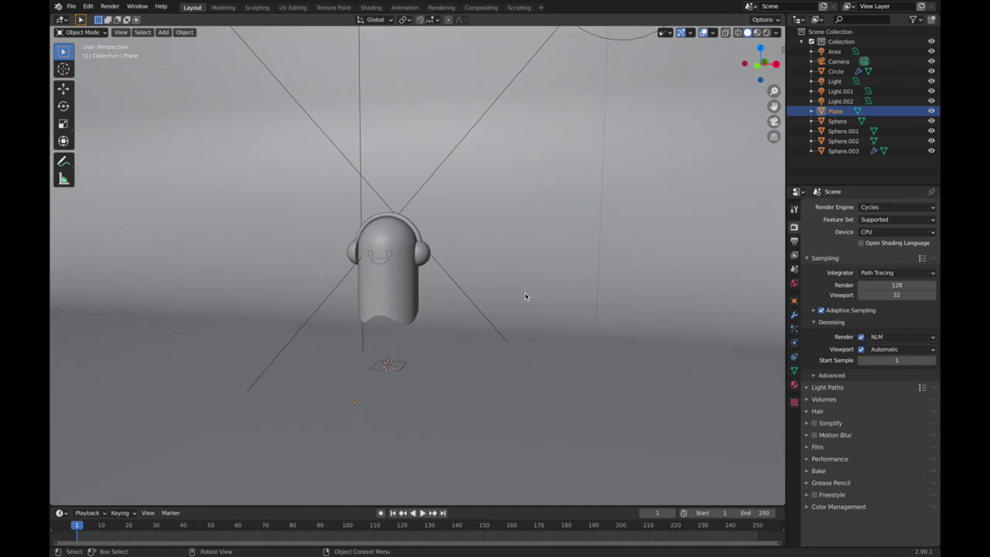
pyautogui.keyDown('shift'); pyautogui.hscroll(-1, 525, 296); pyautogui.keyUp('shift')
pyautogui.keyDown('shift'); pyautogui.hscroll(-2, 525, 297); pyautogui.keyUp('shift')
pyautogui.keyDown('shift'); pyautogui.hscroll(2, 525, 296); pyautogui.keyUp('shift')
pyautogui.keyDown('shift'); pyautogui.hscroll(1, 514, 292); pyautogui.keyUp('shift')
pyautogui.keyDown('shift'); pyautogui.hscroll(1, 506, 288); pyautogui.keyUp('shift')
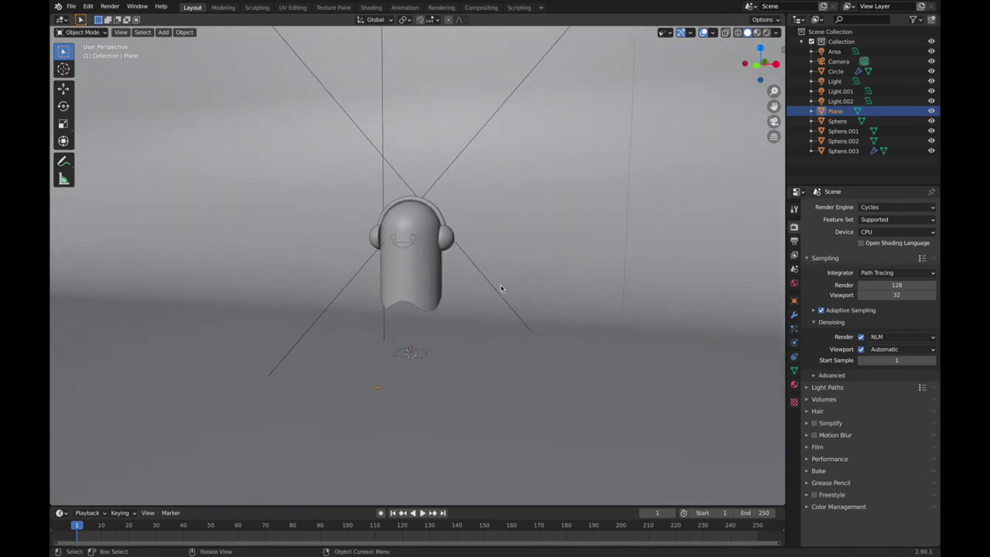
pyautogui.keyDown('shift'); pyautogui.hscroll(2, 493, 248); pyautogui.keyUp('shift')
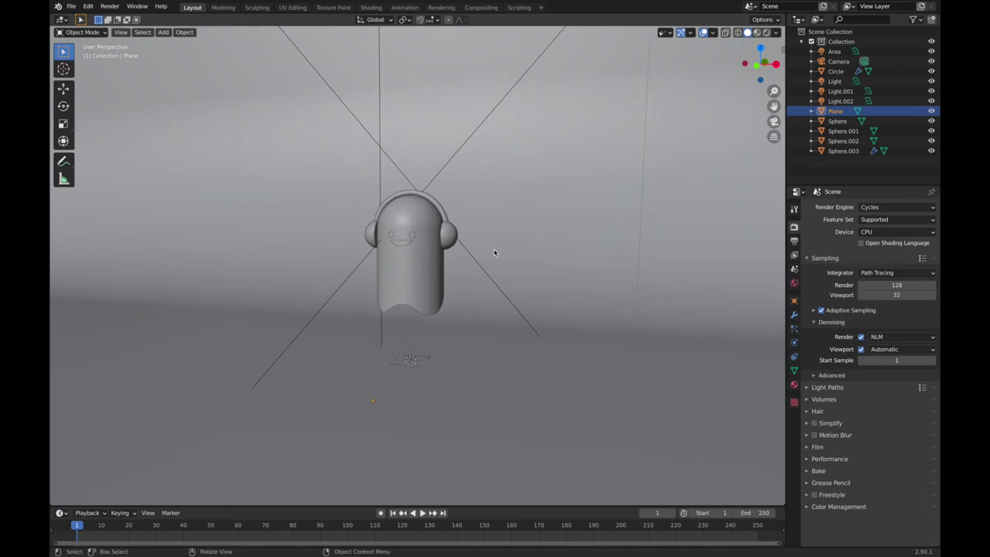
pyautogui.keyDown('shift'); pyautogui.hscroll(2, 493, 248); pyautogui.keyUp('shift')
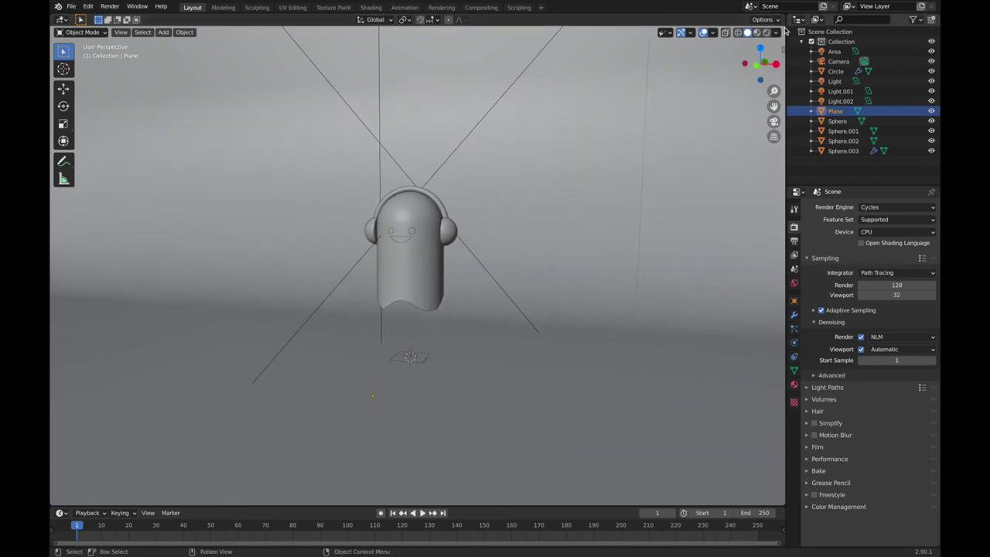
pyautogui.click(766, 32)
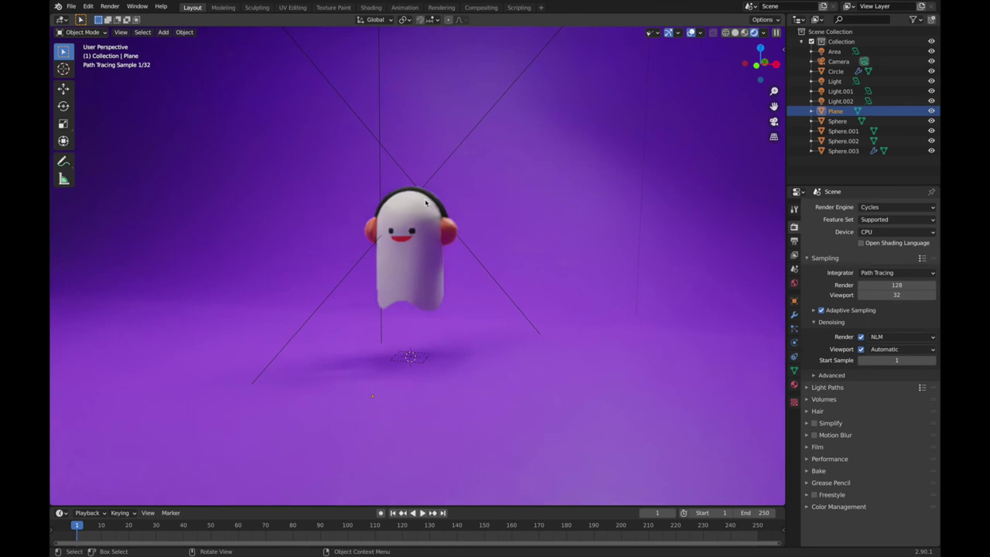
pyautogui.scroll(1, 412, 200)
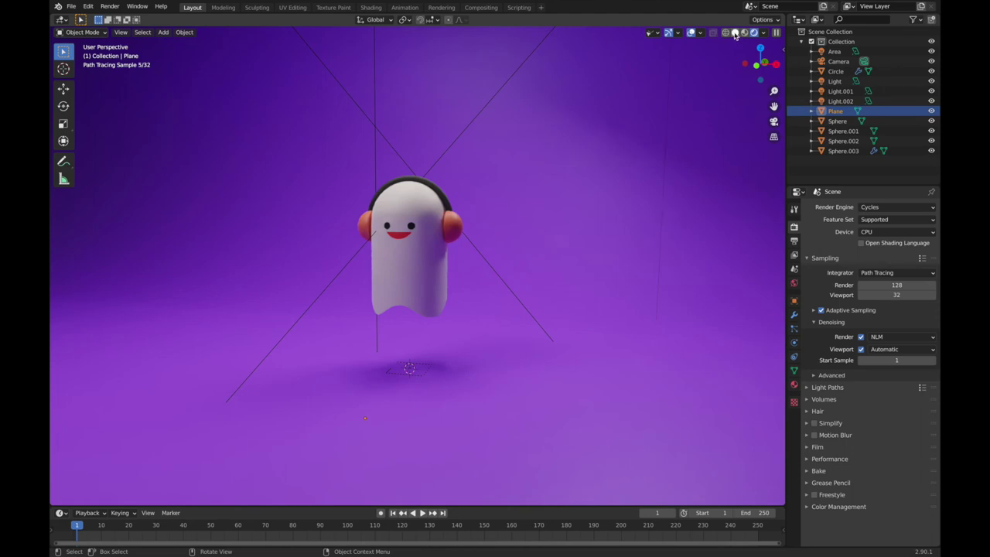
pyautogui.press('z')
pyautogui.press('6')
pyautogui.scroll(-2, 445, 204)
pyautogui.scroll(-5, 445, 203)
pyautogui.press('KP_8')
pyautogui.press('KP_4')
pyautogui.press('KP_4')
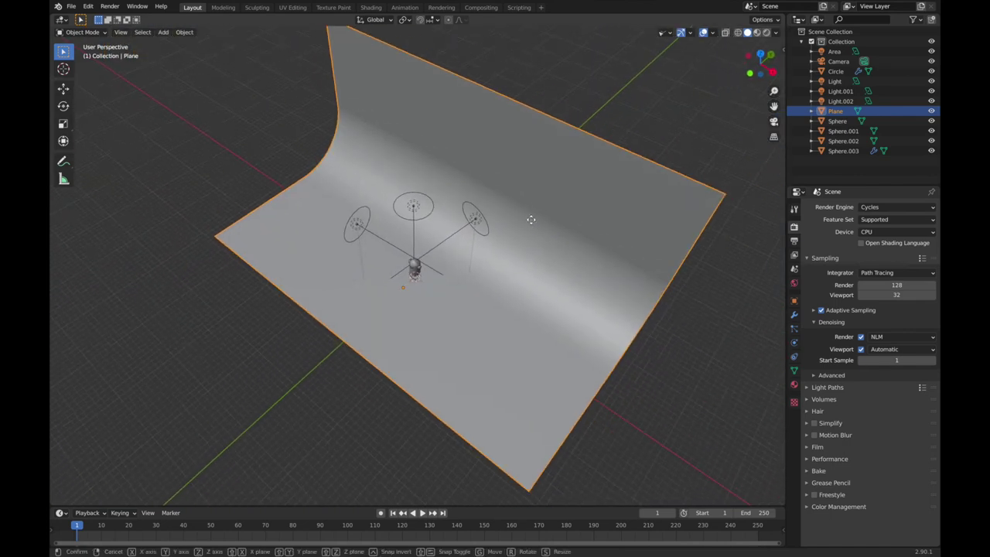
# Step: Move the backdrop along the Y axis
pyautogui.press('g')
pyautogui.press('y')
pyautogui.click(543, 207)
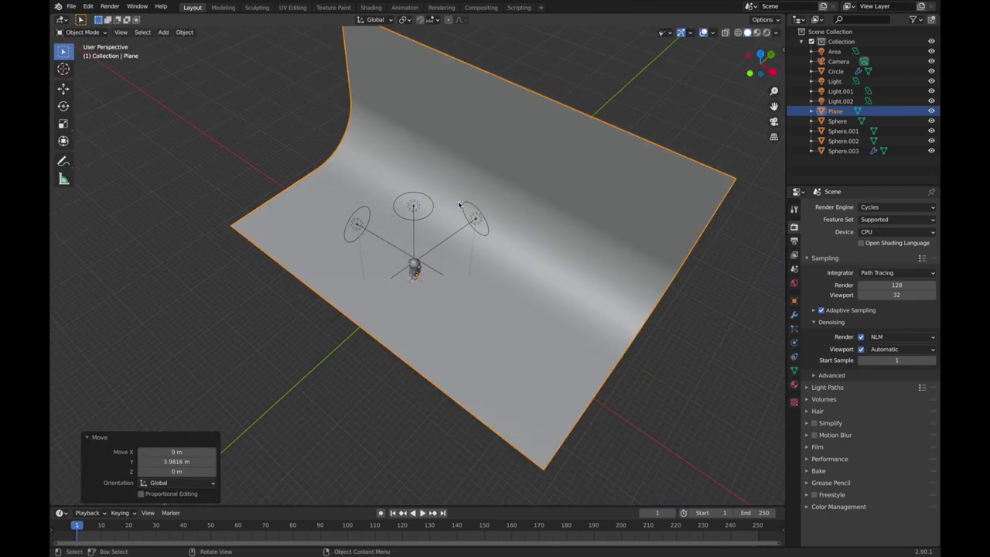
# Step: Reposition the top area light from the top orthographic view
pyautogui.click(415, 209)
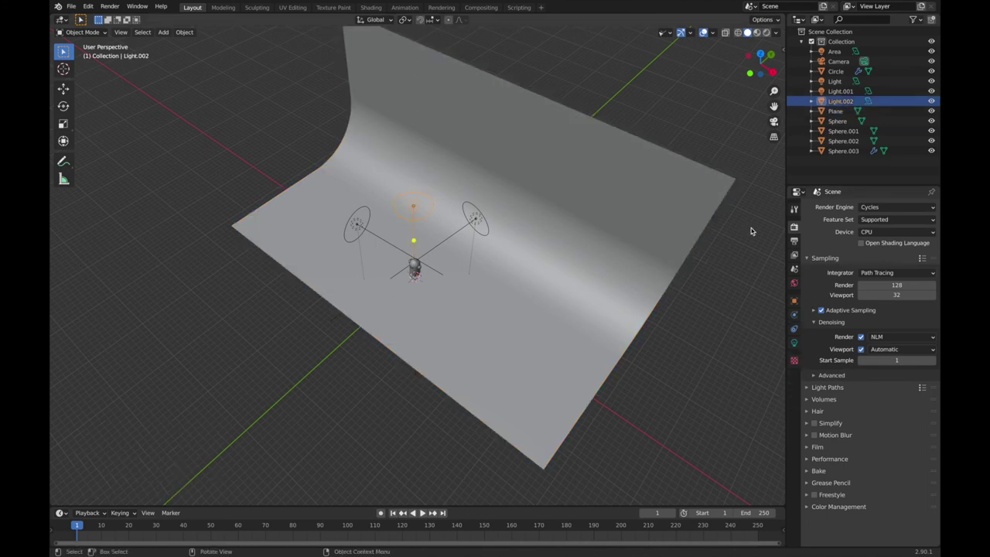
pyautogui.click(760, 54)
pyautogui.press('g')
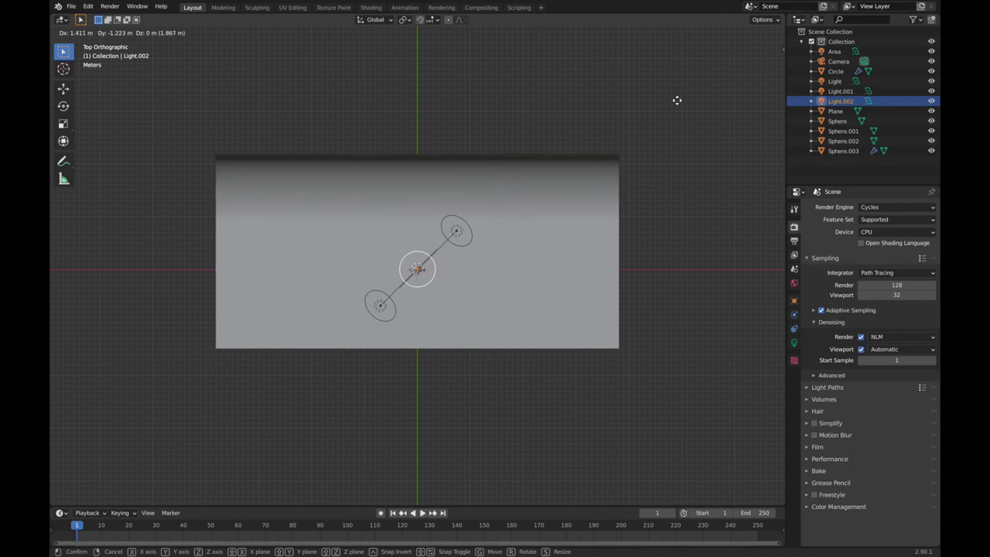
pyautogui.click(676, 100)
pyautogui.moveTo(682, 130); pyautogui.dragTo(532, 181, button='middle')
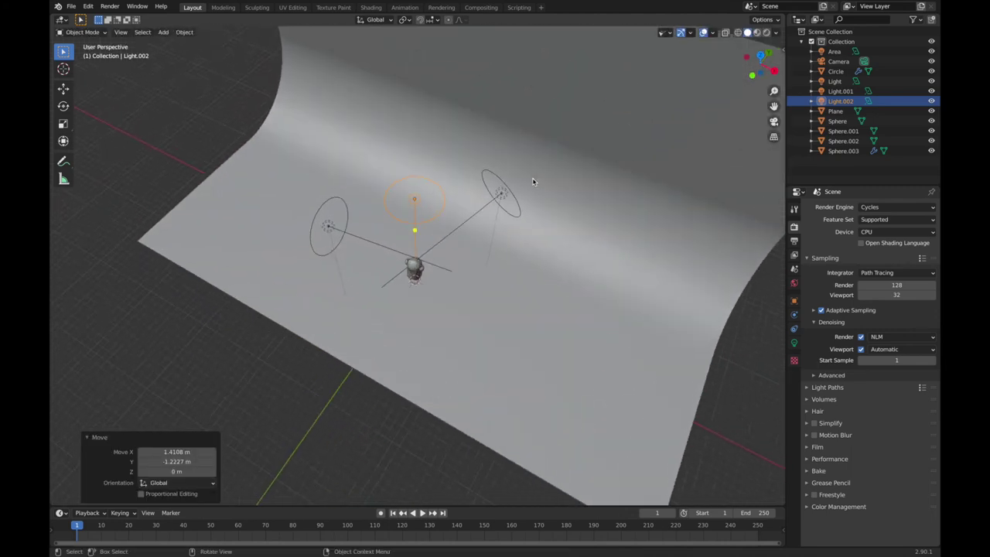
pyautogui.scroll(4, 533, 182)
# Step: Raise the Light.002 power from 2000 W to 3000 W
pyautogui.click(794, 344)
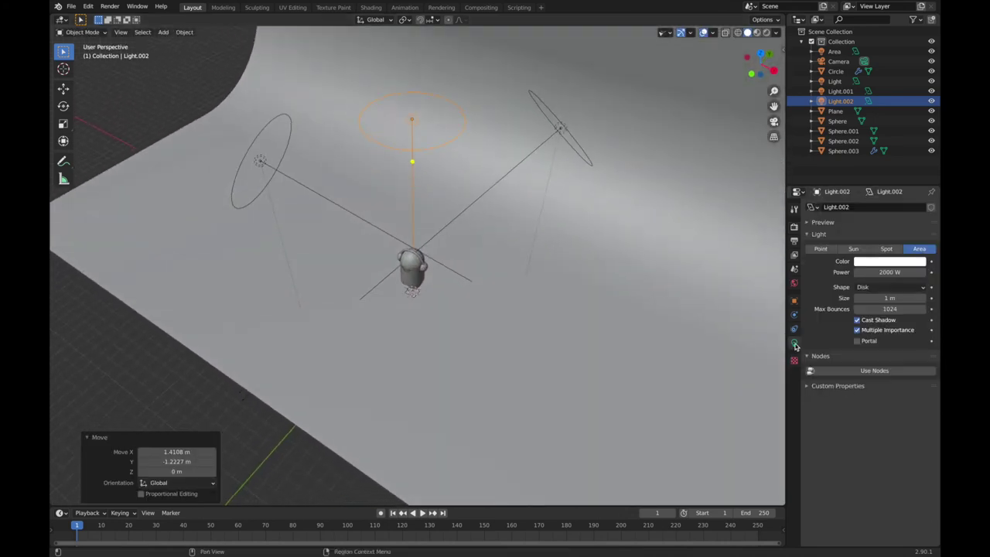
pyautogui.click(888, 272)
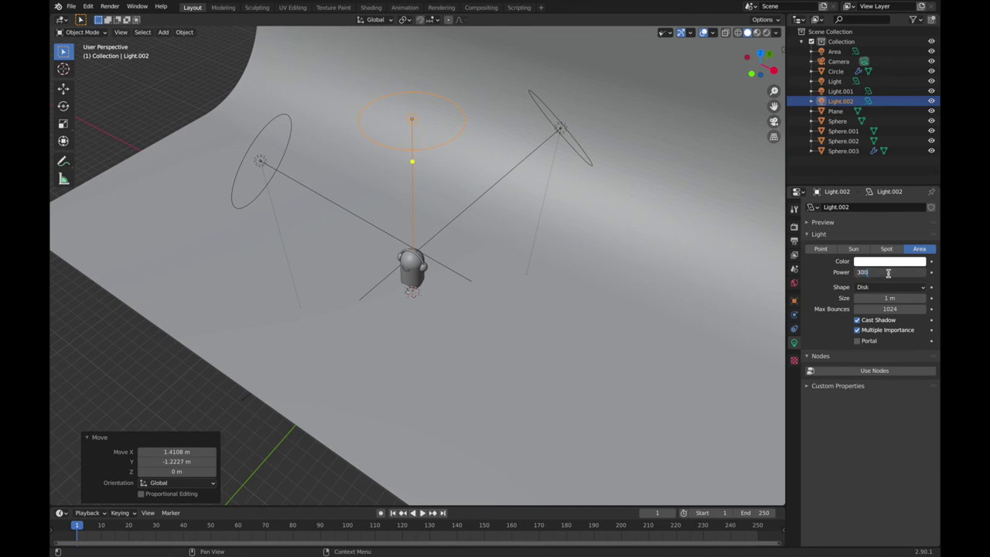
pyautogui.press('Return')
pyautogui.moveTo(531, 221); pyautogui.dragTo(529, 222, button='middle')
pyautogui.scroll(2, 528, 221)
pyautogui.scroll(1, 529, 221)
pyautogui.moveTo(529, 222); pyautogui.dragTo(529, 221, button='middle')
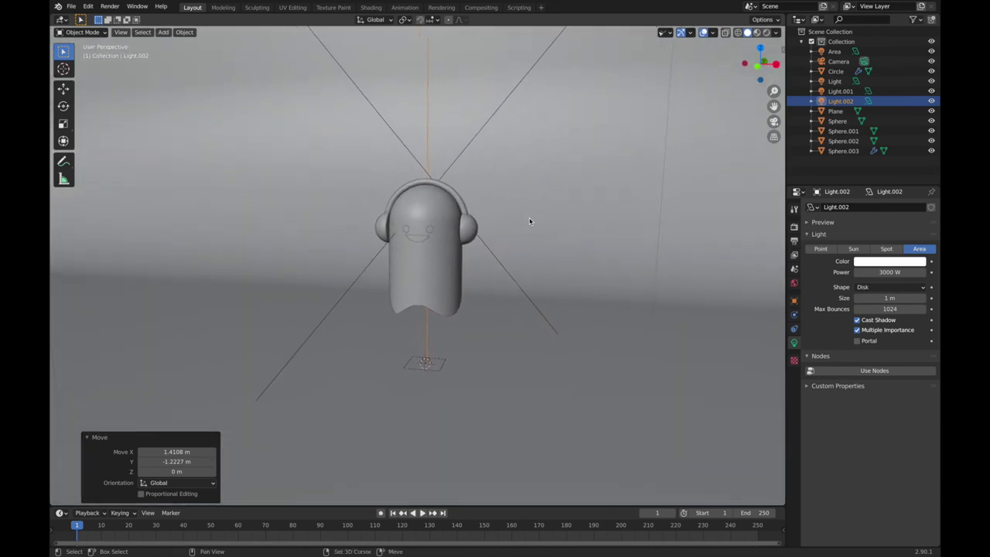
pyautogui.click(770, 40)
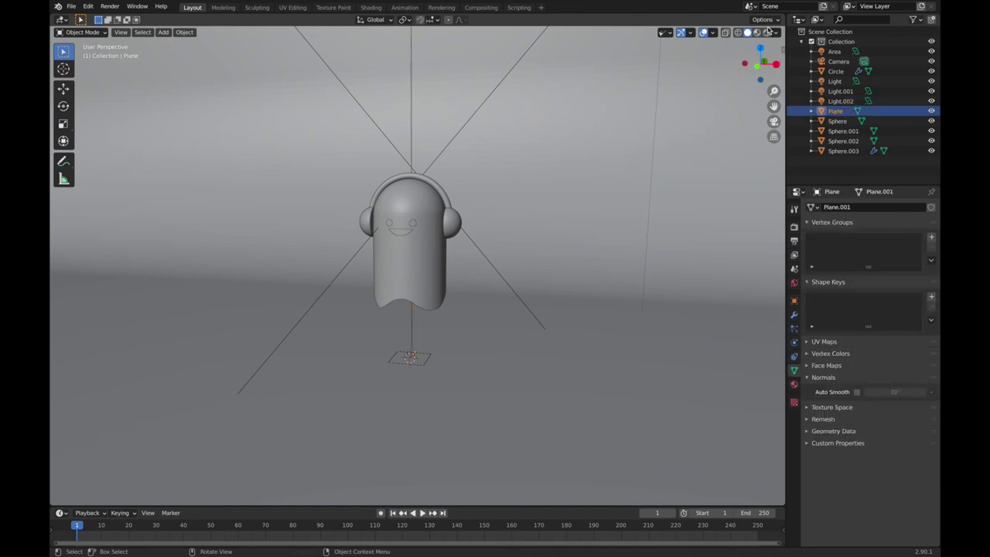
pyautogui.click(765, 32)
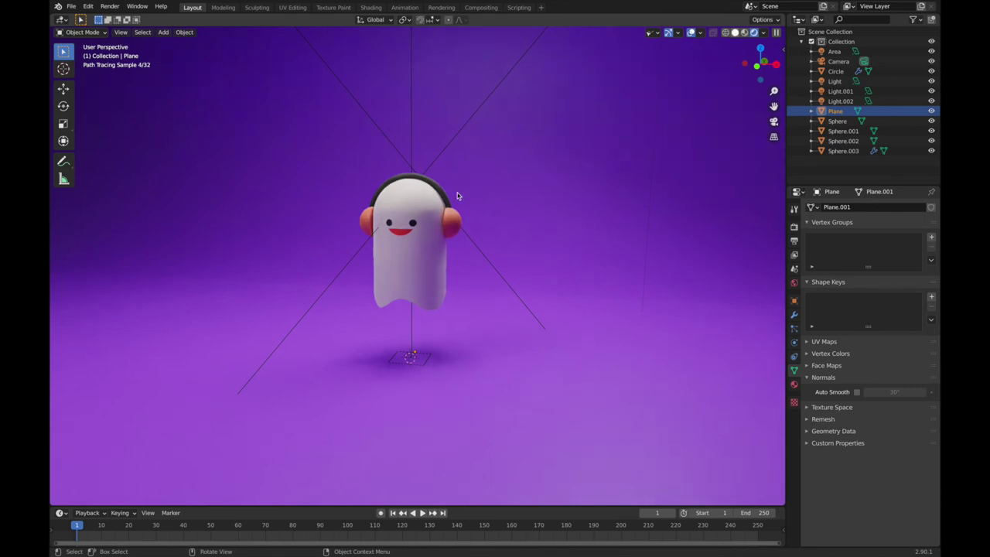
pyautogui.press('z')
pyautogui.scroll(-3, 457, 195)
pyautogui.scroll(-3, 457, 195)
pyautogui.moveTo(457, 195); pyautogui.dragTo(457, 195, button='middle')
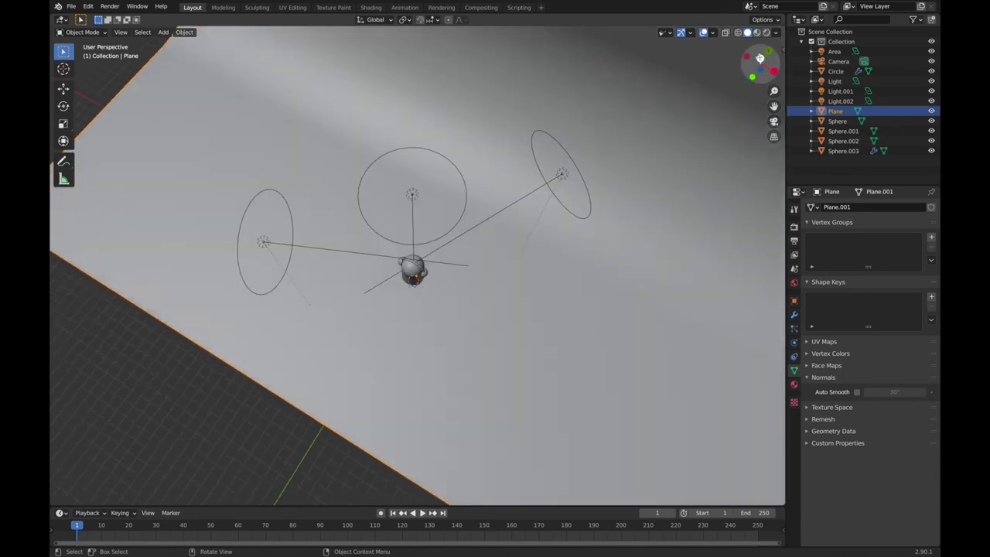
# Step: Move Light.001 in top view by about 0.75 m in X and -1.38 m in Y
pyautogui.click(760, 58)
pyautogui.click(339, 350)
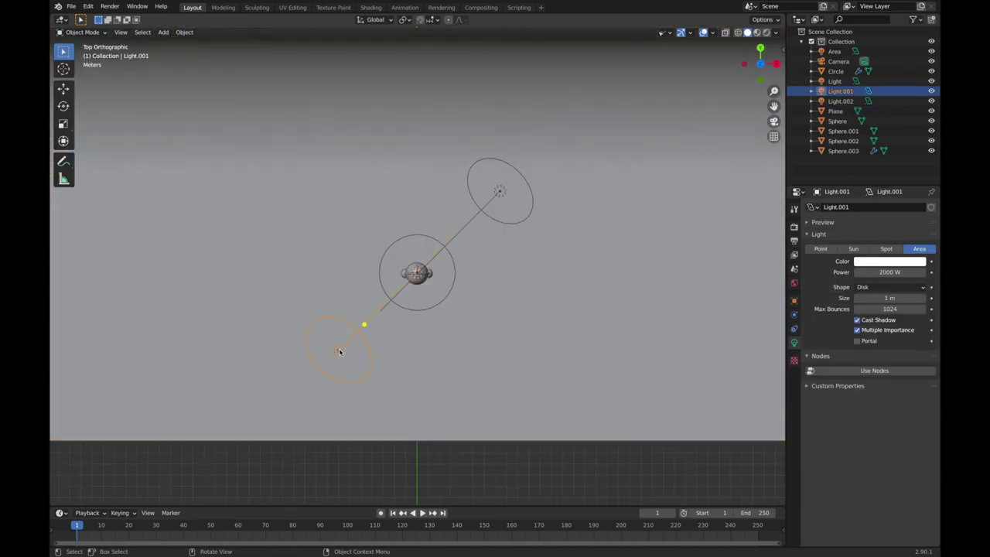
pyautogui.press('g')
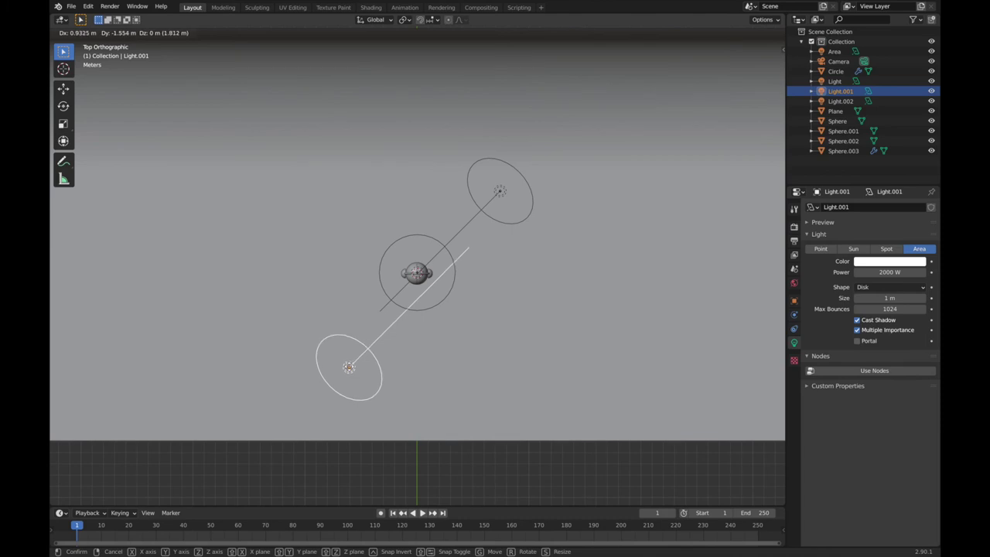
pyautogui.click(348, 365)
pyautogui.moveTo(523, 269); pyautogui.dragTo(490, 258, button='middle')
pyautogui.scroll(5, 408, 263)
# Step: Box-zoom onto the character and briefly preview the lighting in rendered shading
pyautogui.hotkey('shift', 'b')
pyautogui.moveTo(232, 369)
pyautogui.mouseDown(button='middle')
pyautogui.moveTo(594, 167)
pyautogui.moveTo(568, 145)
pyautogui.mouseUp(button='middle')
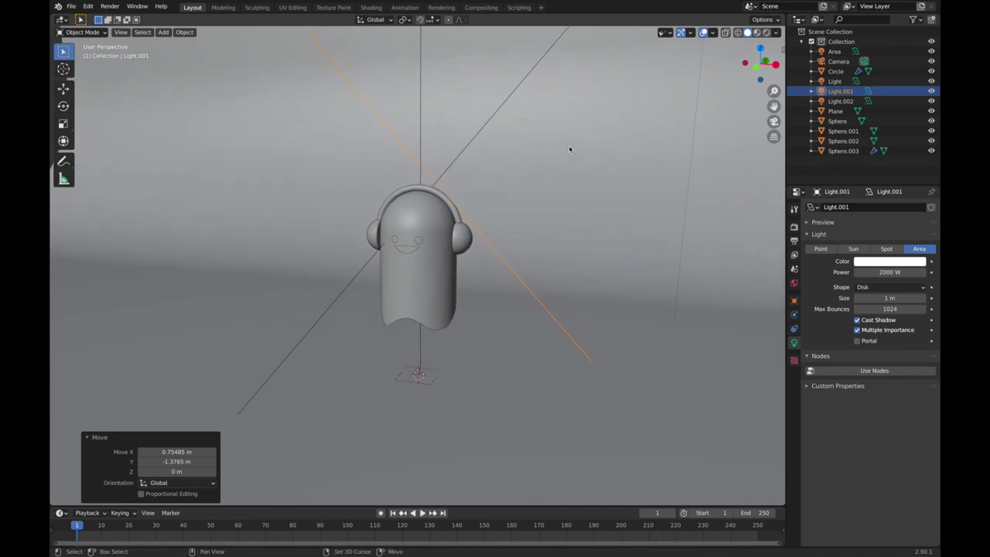
pyautogui.press('z')
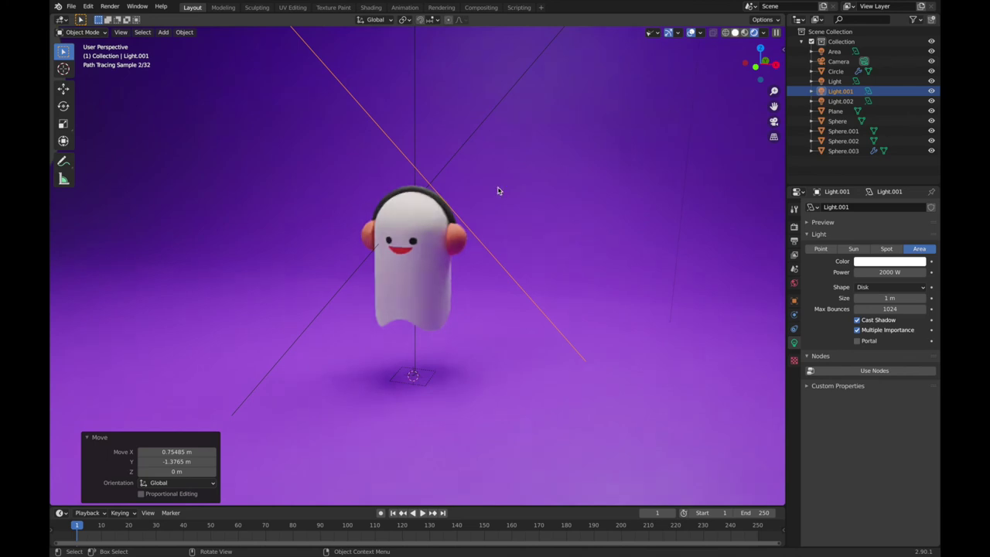
pyautogui.press('z')
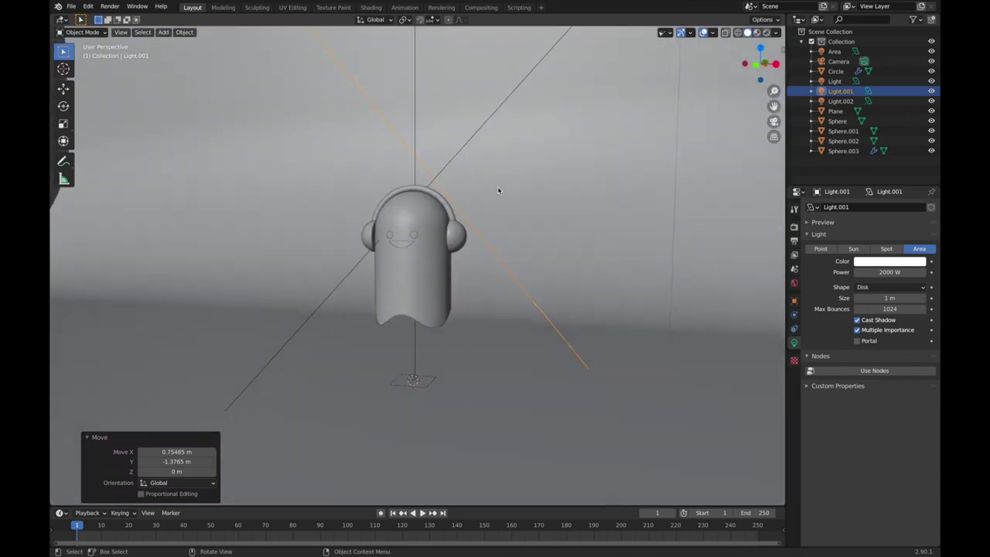
pyautogui.moveTo(497, 187); pyautogui.dragTo(497, 190, button='middle')
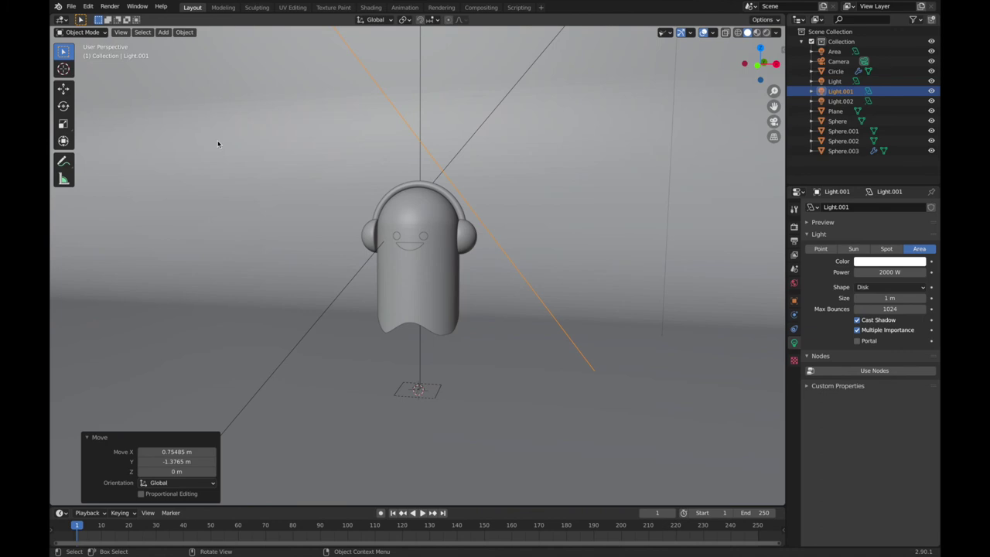
pyautogui.click(121, 33)
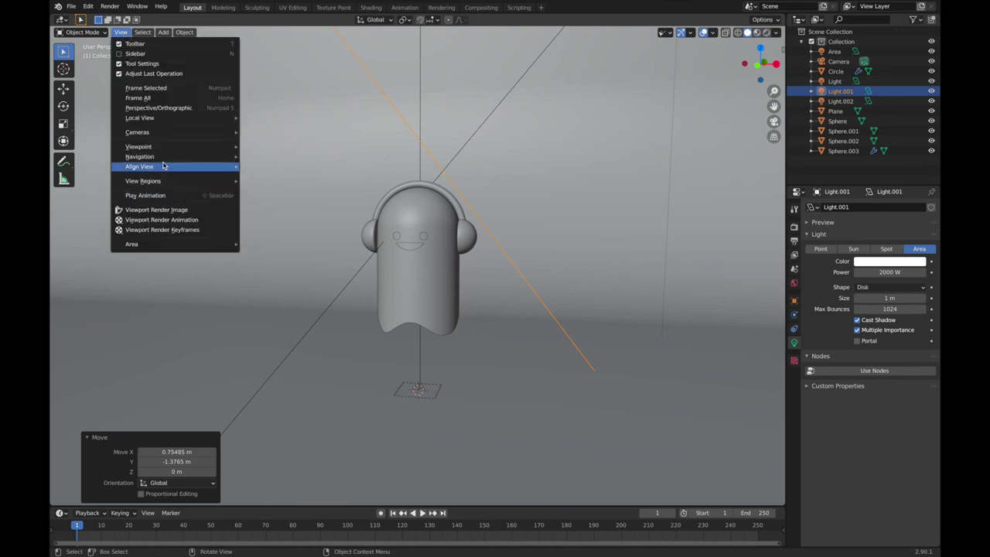
pyautogui.moveTo(140, 166)
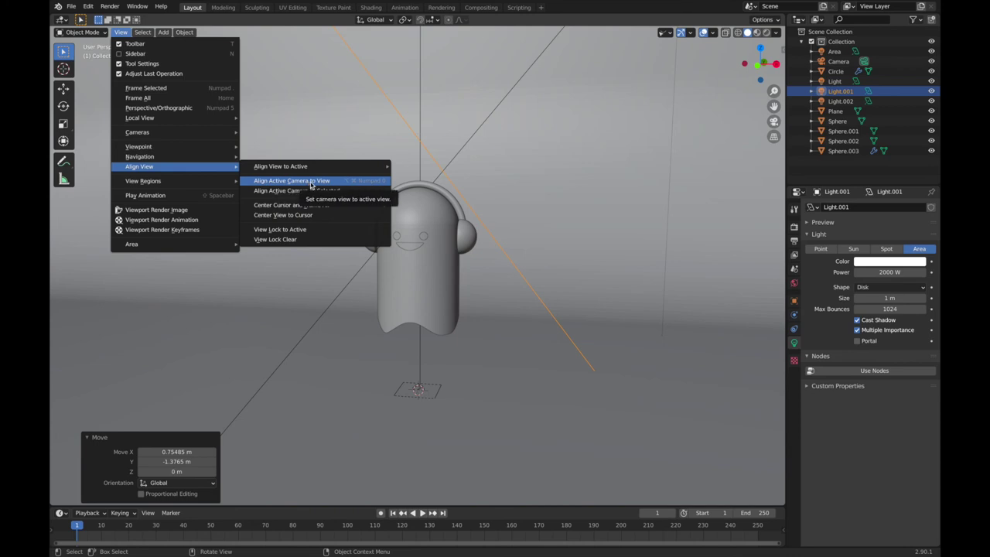
# Step: Align the active camera to the current view and set its focal length to 30 mm
pyautogui.click(311, 182)
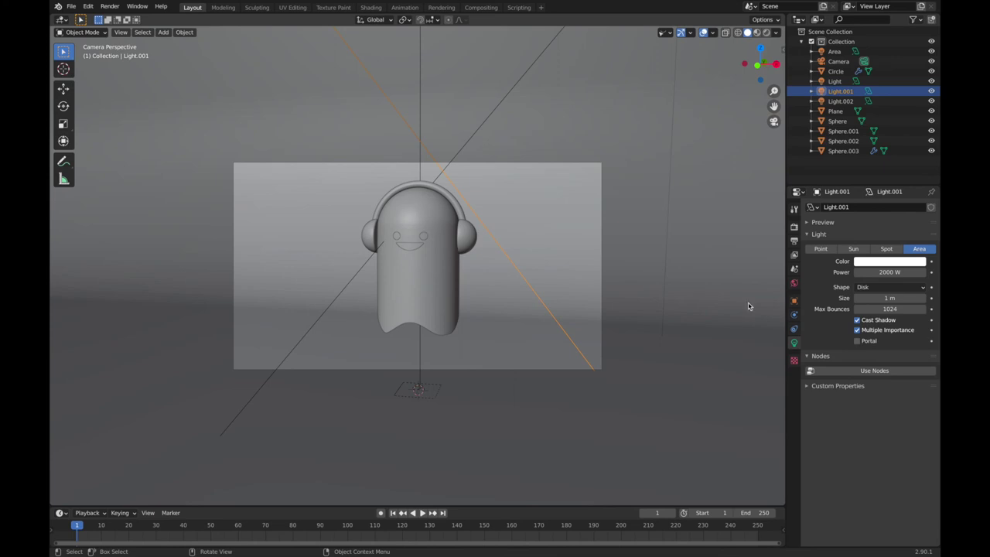
pyautogui.click(838, 61)
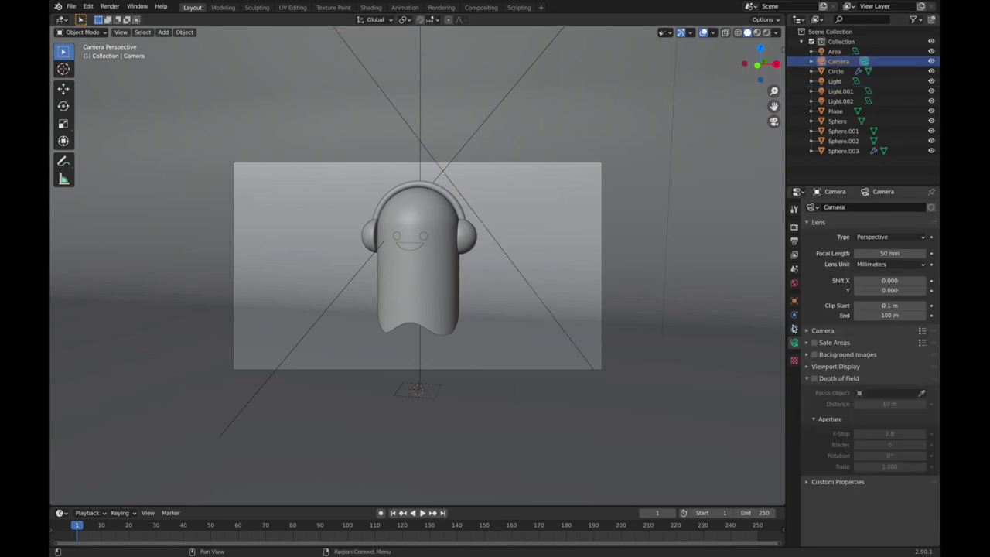
pyautogui.moveTo(889, 253)
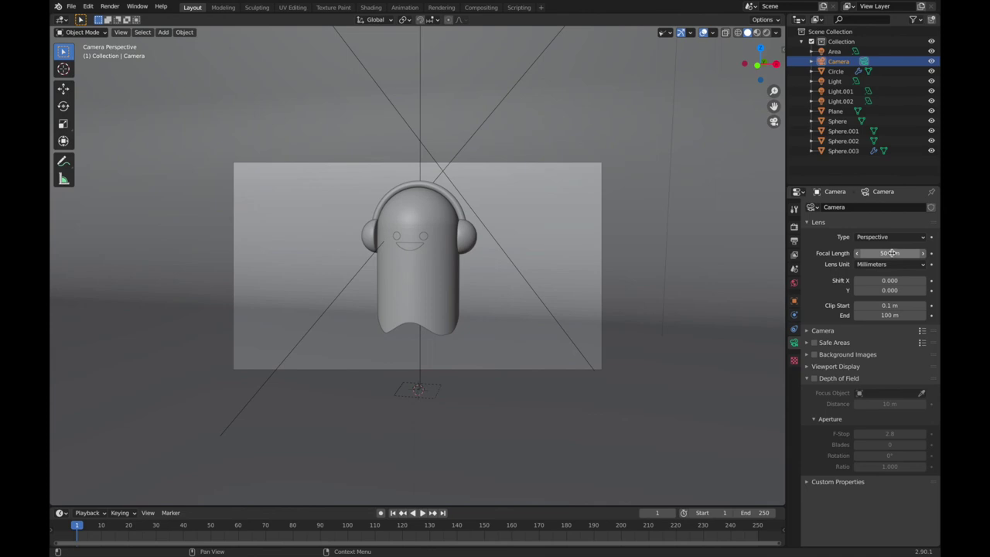
pyautogui.moveTo(889, 253)
pyautogui.mouseDown()
pyautogui.moveTo(866, 253)
pyautogui.moveTo(896, 253)
pyautogui.mouseUp()
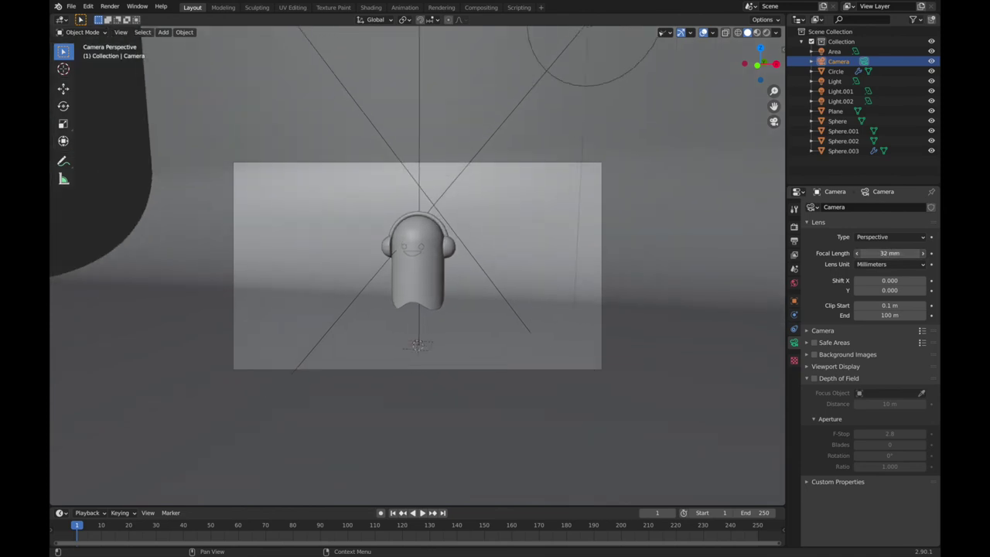
pyautogui.click(890, 253)
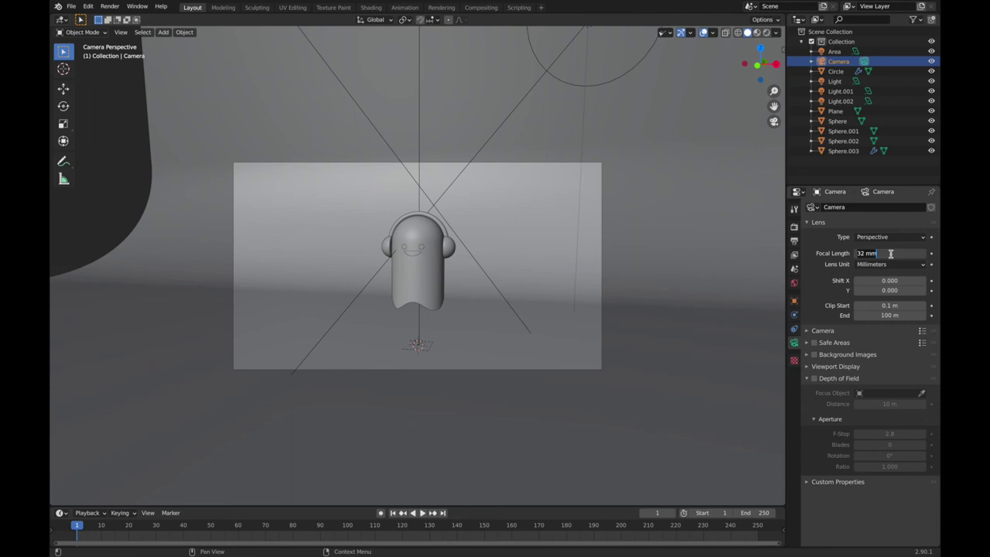
pyautogui.write('30')
pyautogui.press('Return')
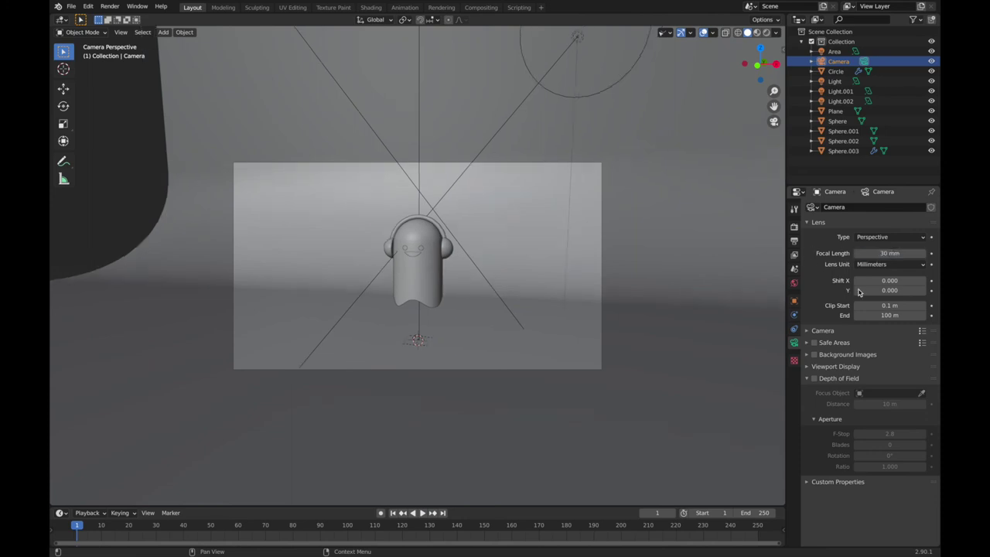
# Step: Set the camera's Shift X to 0.020 and Shift Y to 0.010
pyautogui.click(922, 280)
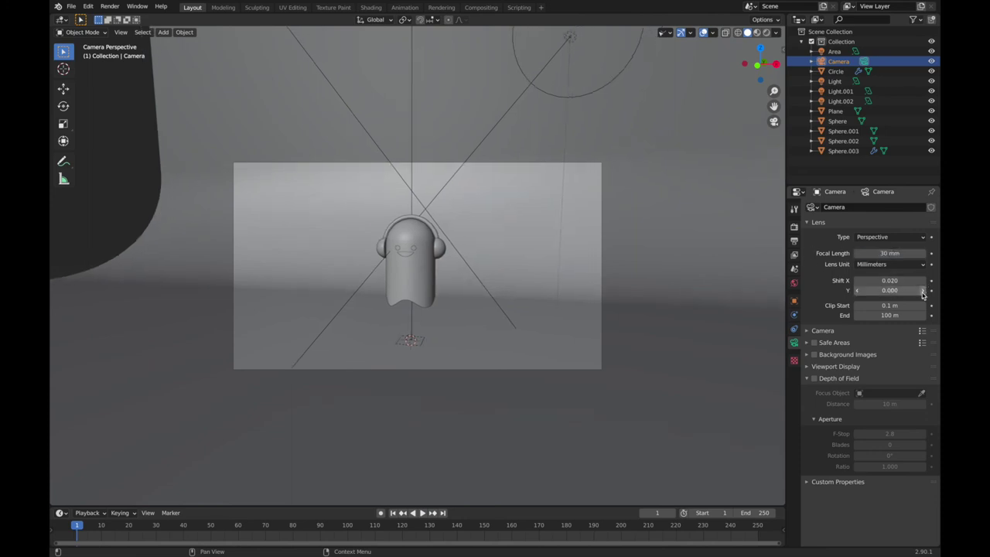
pyautogui.click(921, 291)
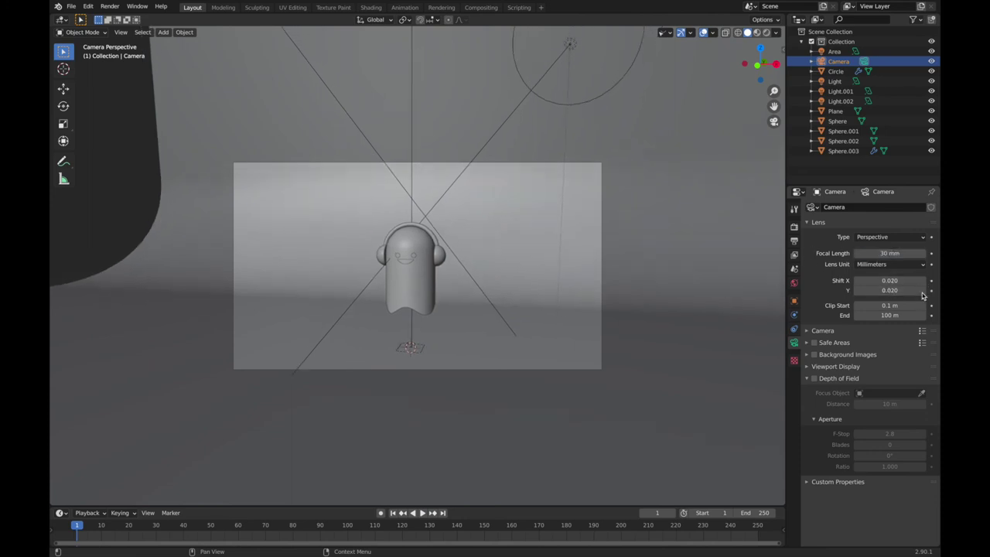
pyautogui.click(856, 290)
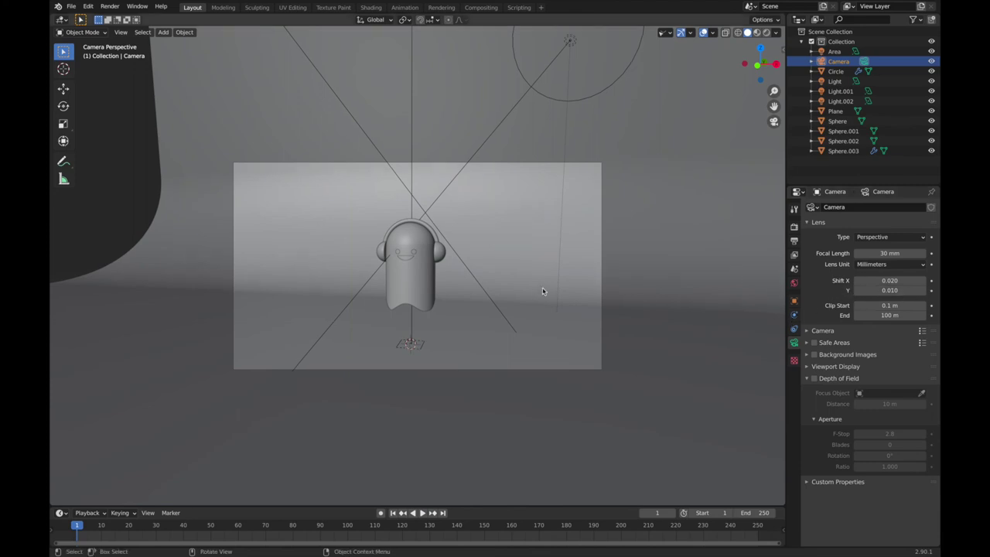
pyautogui.press('KP_0')
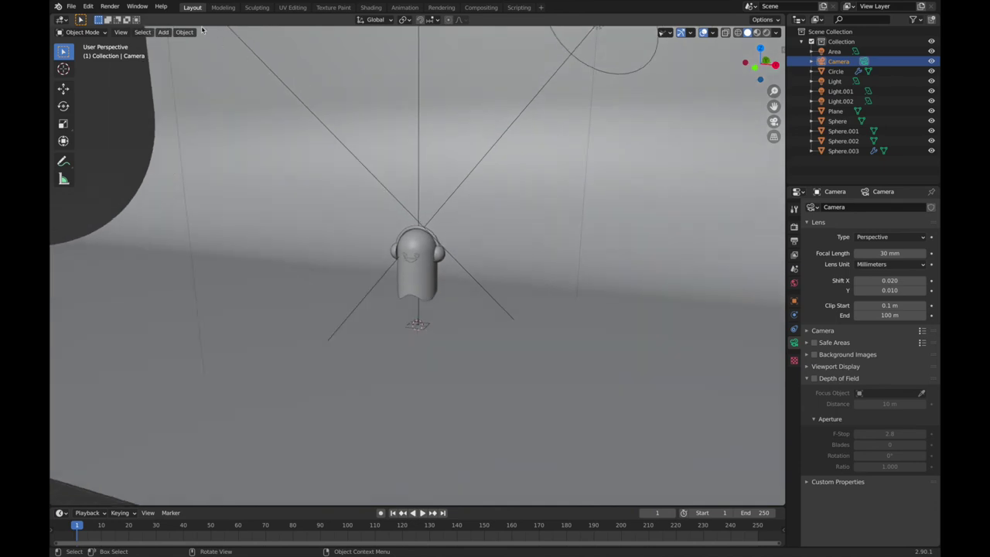
pyautogui.click(109, 6)
# Step: Render the camera view of the character with red earphones, then select the backdrop plane
pyautogui.click(126, 16)
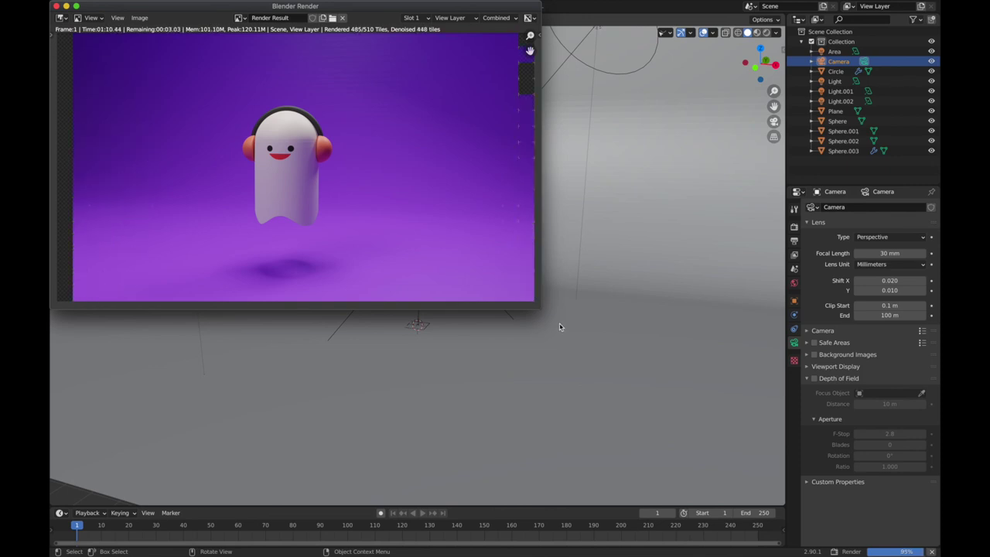
pyautogui.click(281, 249)
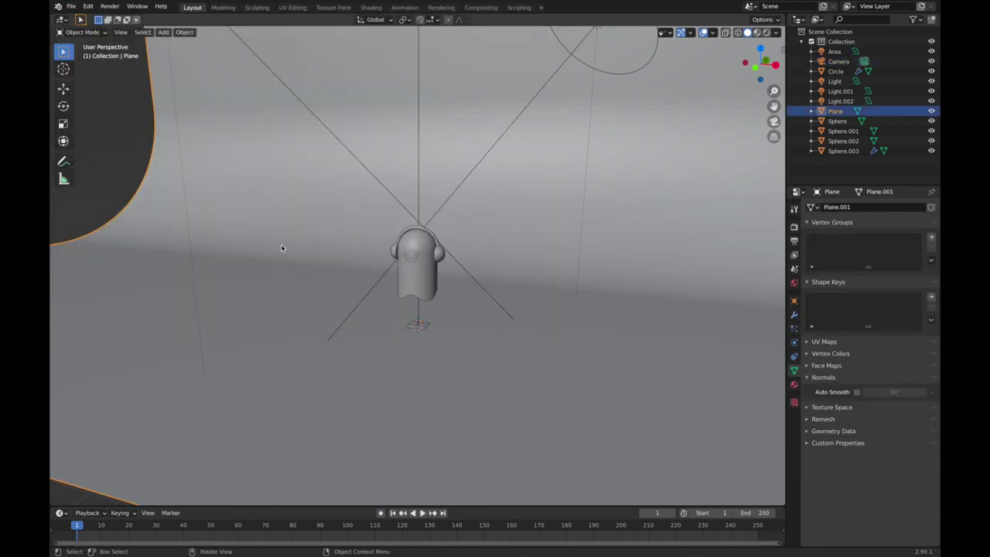
# Step: Subdivide the backdrop plane at level 4 and give it smooth shading
pyautogui.click(793, 314)
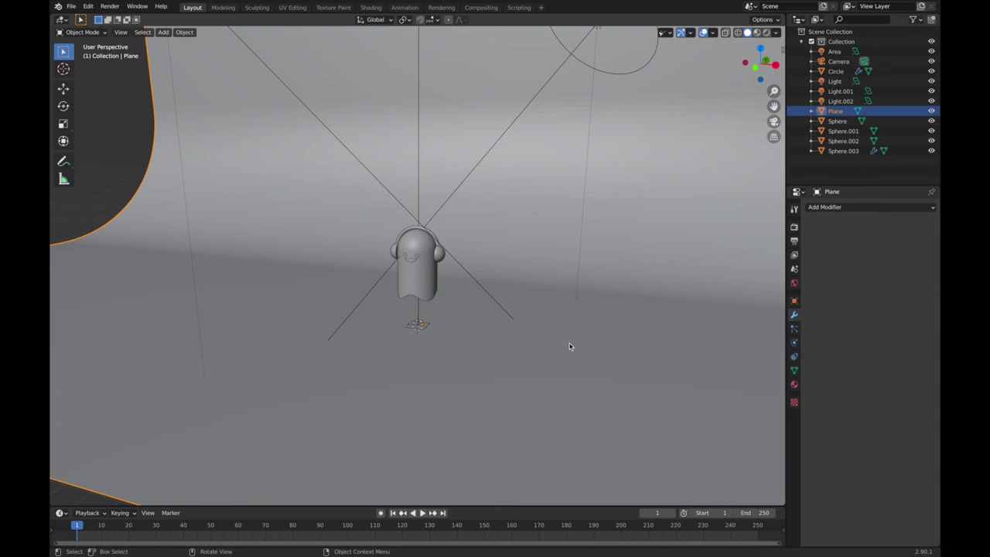
pyautogui.press('ctrl')
pyautogui.hotkey('ctrl', '4')
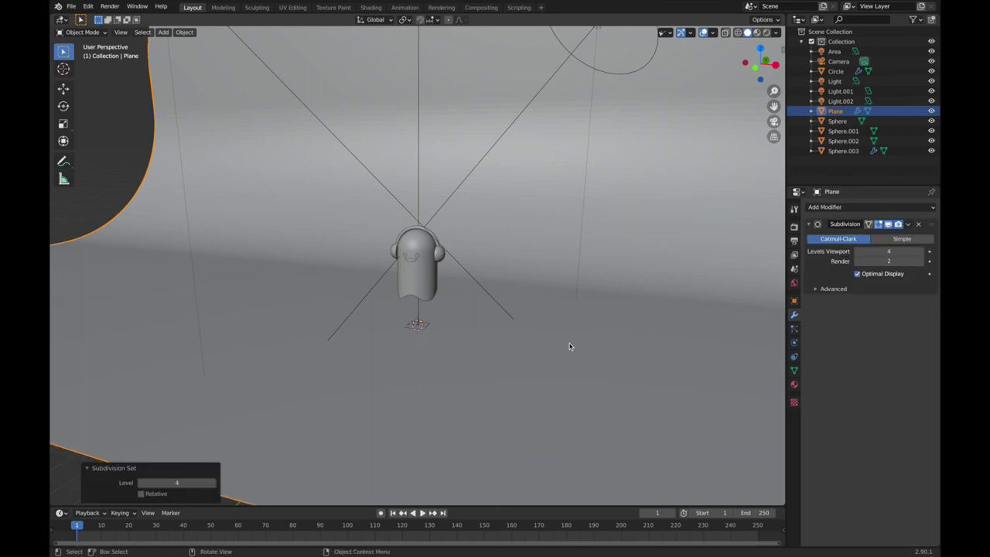
pyautogui.rightClick(569, 346)
pyautogui.click(553, 345)
# Step: Apply Shade Smooth to the ghost's capsule body and inspect the result
pyautogui.click(419, 299)
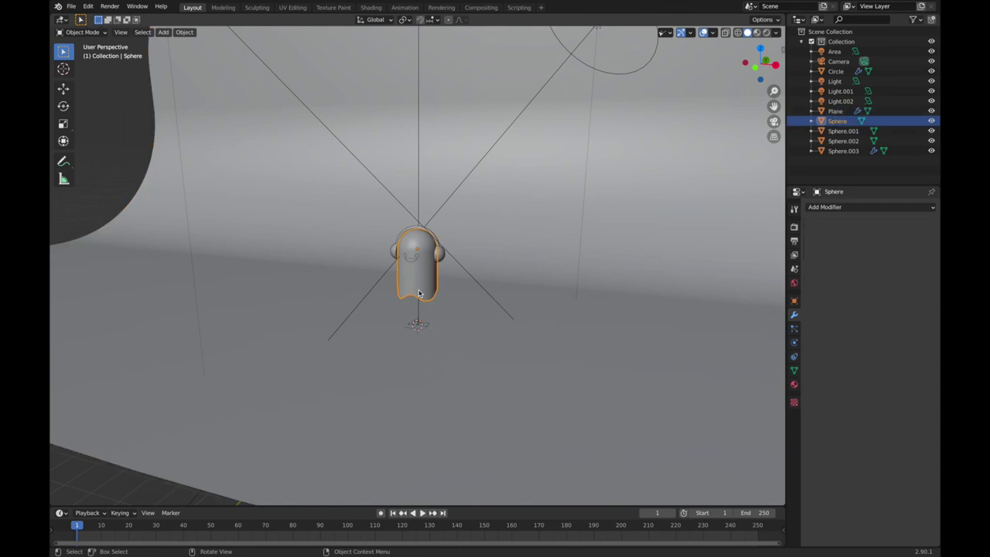
pyautogui.scroll(1, 419, 298)
pyautogui.scroll(2, 419, 296)
pyautogui.scroll(2, 419, 294)
pyautogui.rightClick(419, 293)
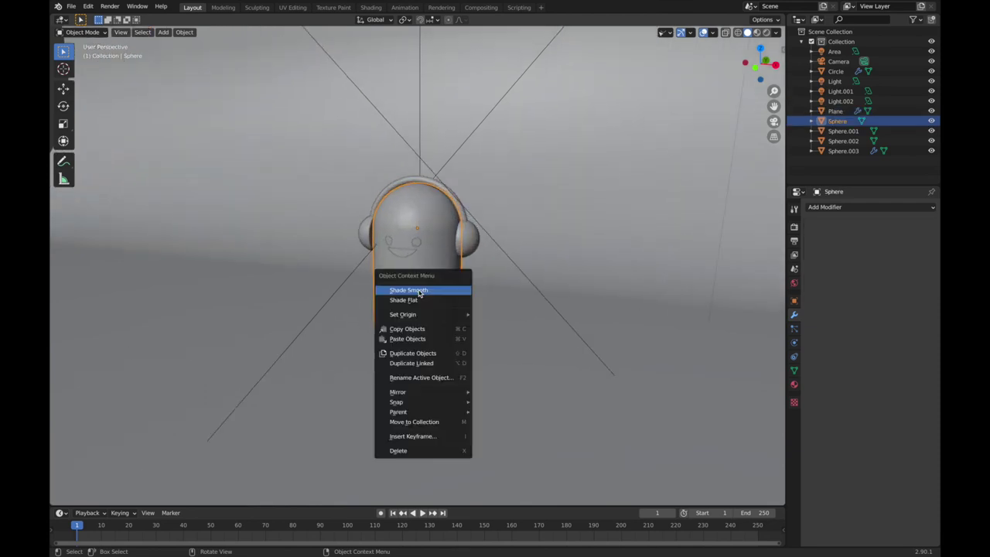
pyautogui.click(419, 290)
pyautogui.scroll(2, 422, 288)
pyautogui.scroll(2, 423, 286)
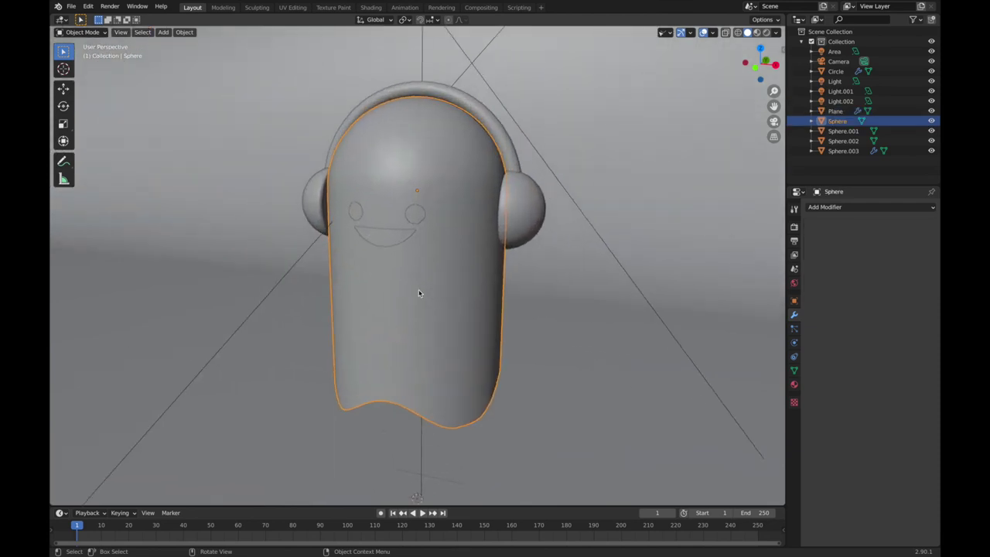
pyautogui.scroll(3, 425, 283)
pyautogui.moveTo(425, 283); pyautogui.dragTo(425, 283, button='middle')
# Step: Smooth-shade the ghost's mouth, then select the eyes without changing them
pyautogui.click(382, 194)
pyautogui.rightClick(384, 194)
pyautogui.click(386, 193)
pyautogui.click(417, 155)
pyautogui.rightClick(417, 155)
pyautogui.press('Escape')
# Step: Orbit and zoom around the ghost to check the shading, then select the Area light beneath it
pyautogui.moveTo(416, 155); pyautogui.dragTo(476, 172, button='middle')
pyautogui.scroll(-2, 417, 156)
pyautogui.scroll(-2, 417, 155)
pyautogui.scroll(-2, 417, 155)
pyautogui.scroll(-2, 417, 155)
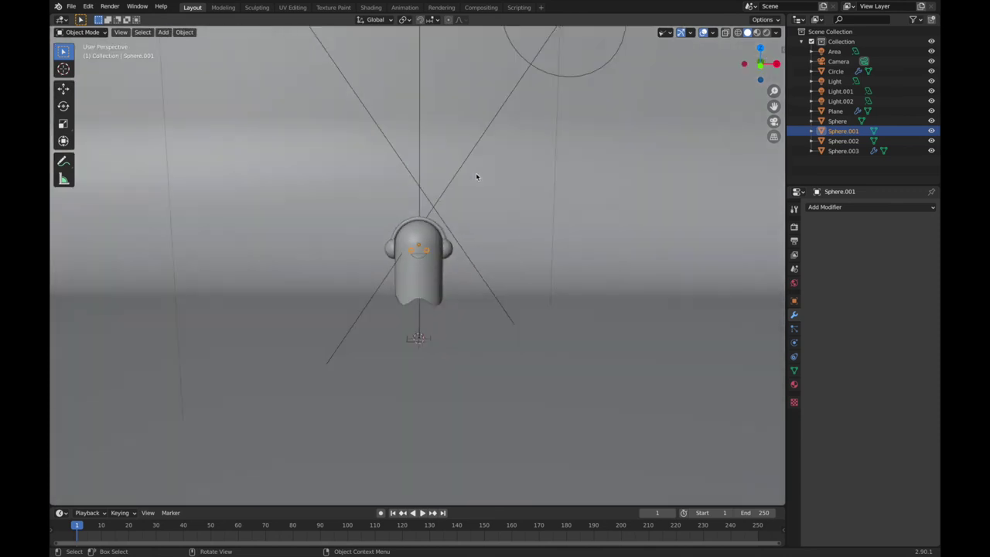
pyautogui.scroll(-1, 475, 173)
pyautogui.moveTo(492, 232); pyautogui.dragTo(513, 318, button='middle')
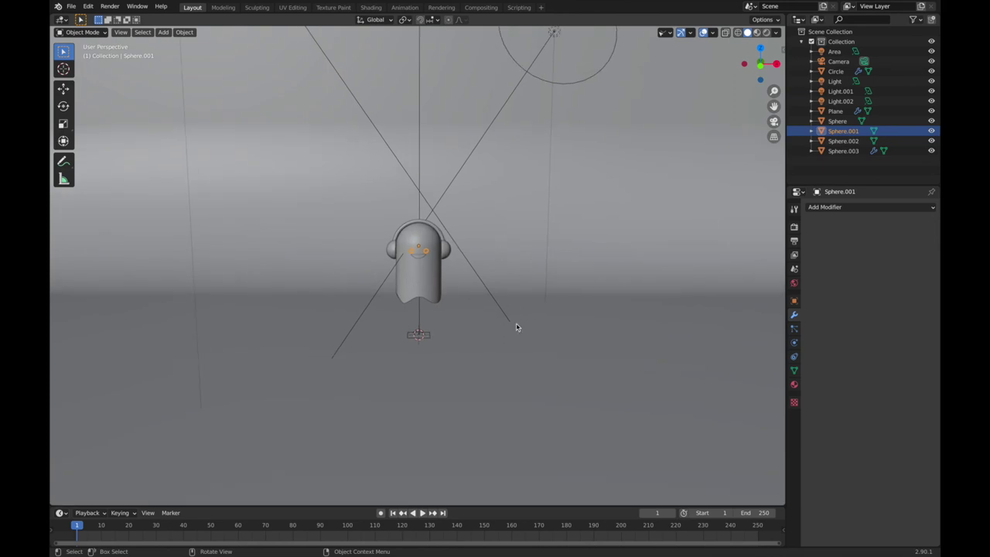
pyautogui.click(538, 352)
pyautogui.scroll(1, 537, 352)
pyautogui.moveTo(538, 352); pyautogui.dragTo(538, 352, button='middle')
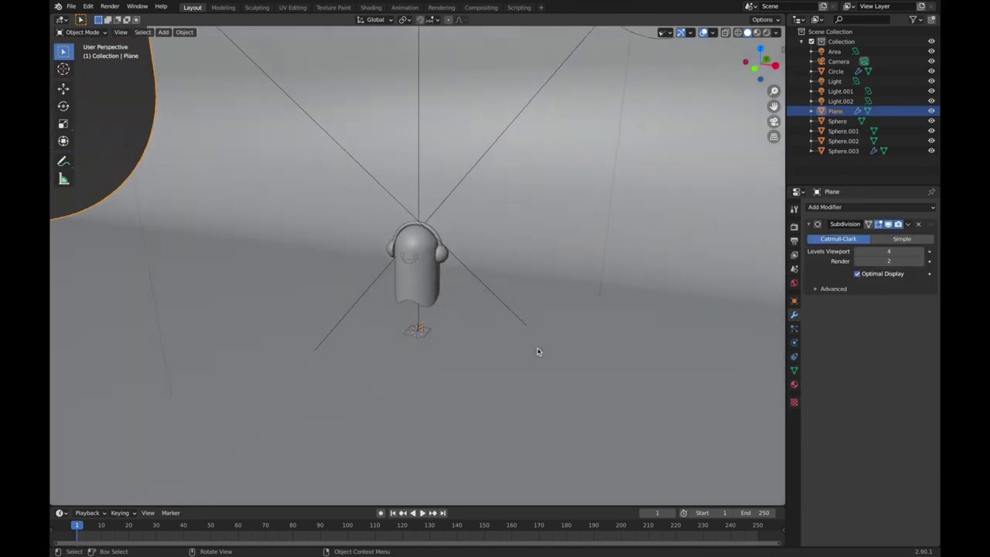
pyautogui.click(425, 337)
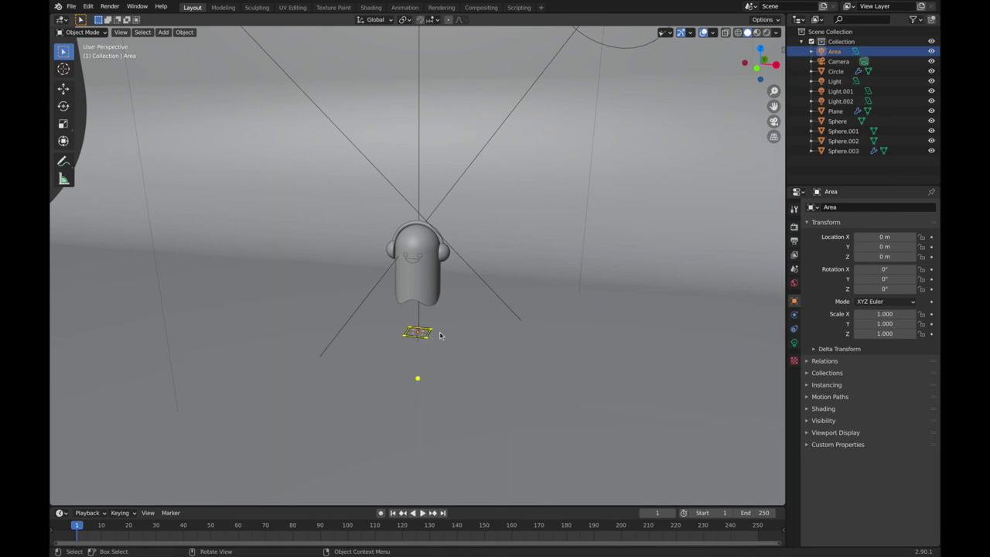
# Step: Delete the Area light beneath the ghost
pyautogui.moveTo(454, 328); pyautogui.dragTo(453, 288, button='middle')
pyautogui.press('x')
pyautogui.click(455, 331)
# Step: Select Light, Light.001 and Light.002 in turn and show the light power settings
pyautogui.click(442, 206)
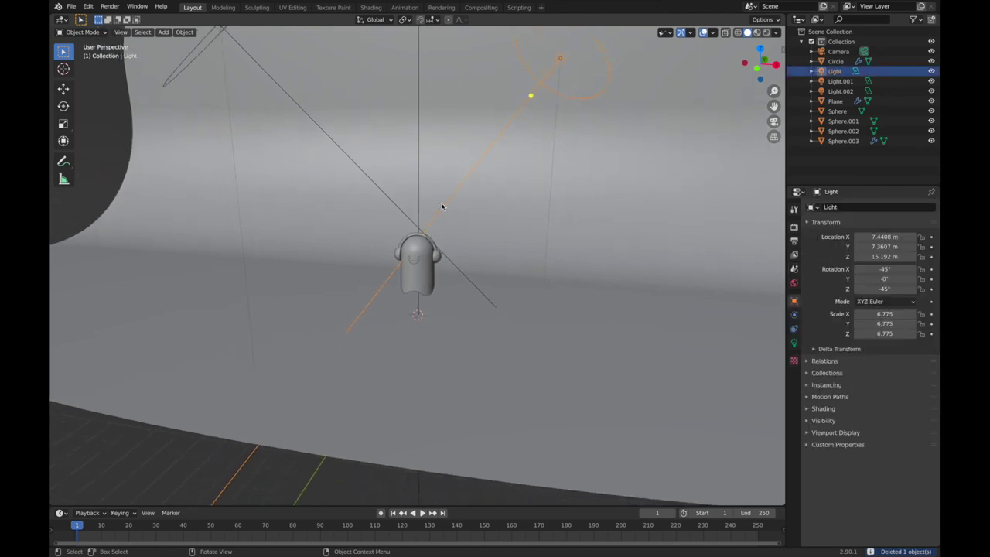
pyautogui.moveTo(441, 206); pyautogui.dragTo(443, 205, button='middle')
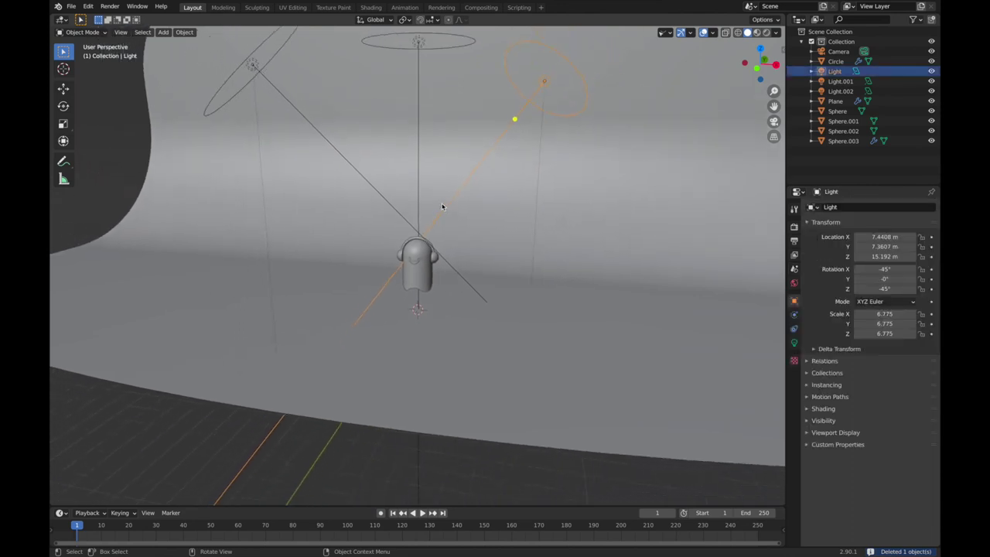
pyautogui.click(419, 48)
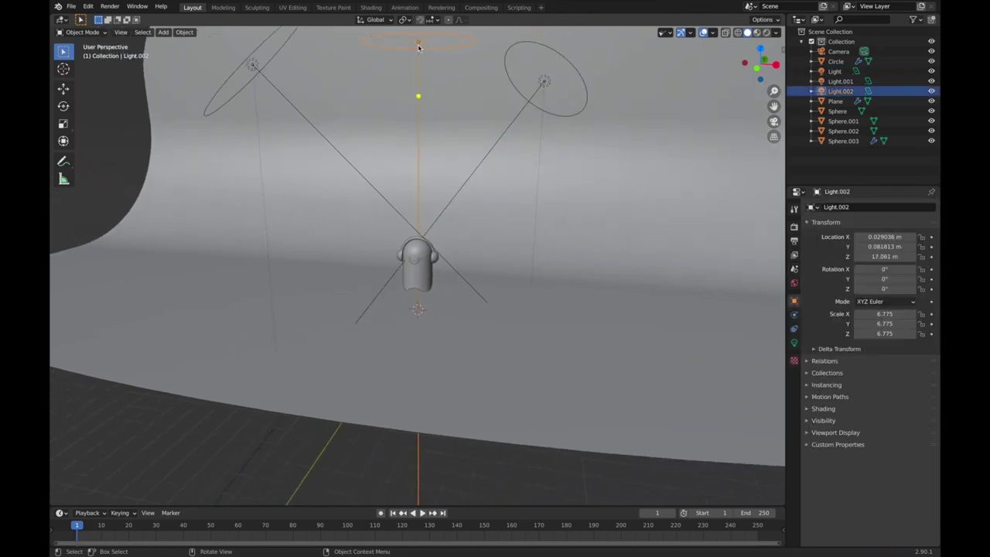
pyautogui.click(259, 68)
pyautogui.click(254, 69)
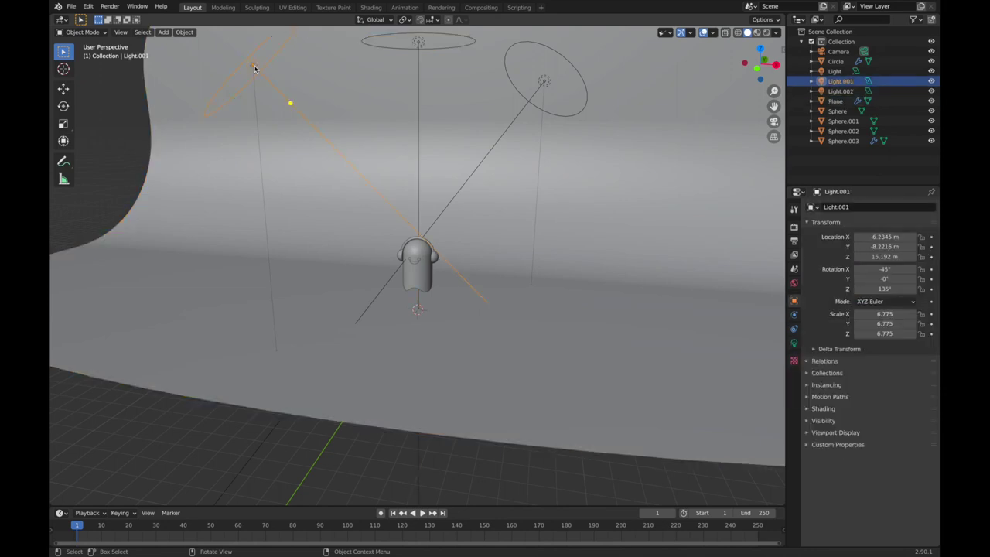
pyautogui.click(416, 44)
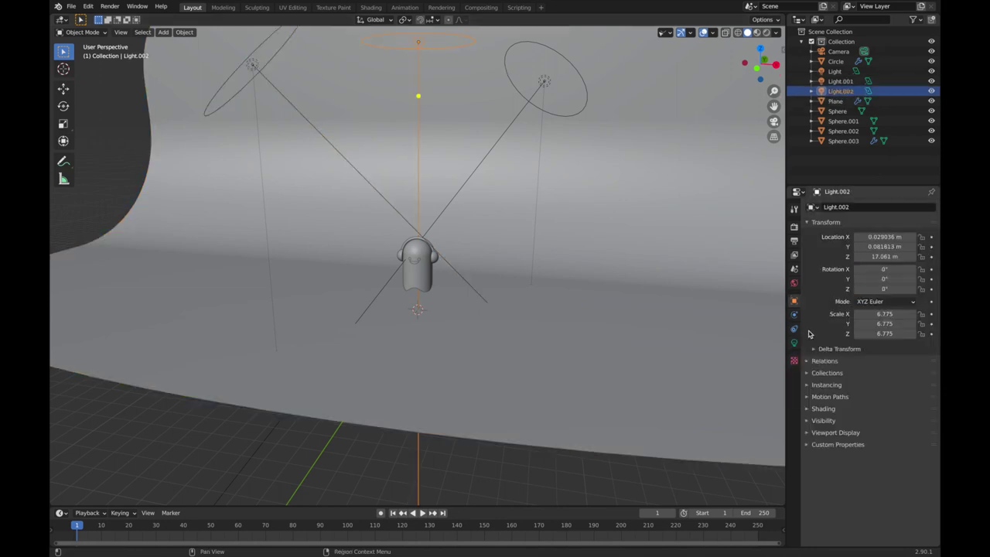
pyautogui.click(794, 342)
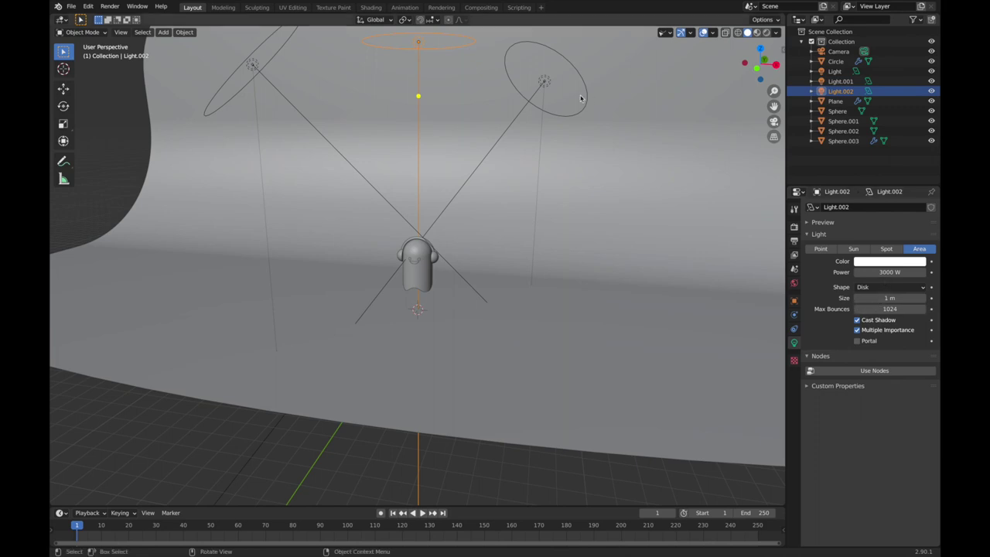
# Step: Raise the power of Light and Light.001 to 3000 W each
pyautogui.click(548, 83)
pyautogui.click(866, 272)
pyautogui.write('3')
pyautogui.press('Return')
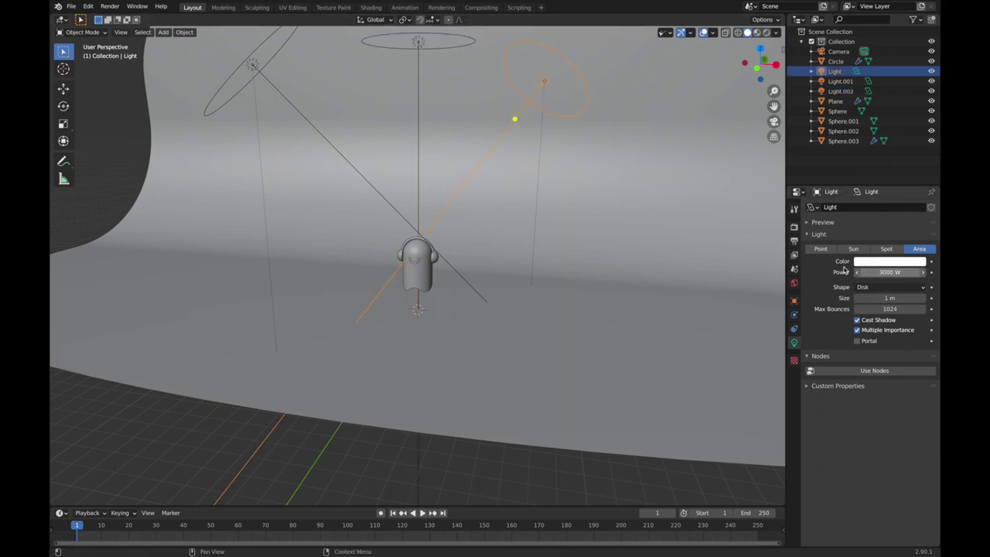
pyautogui.click(251, 72)
pyautogui.click(894, 272)
pyautogui.write('3')
pyautogui.press('Return')
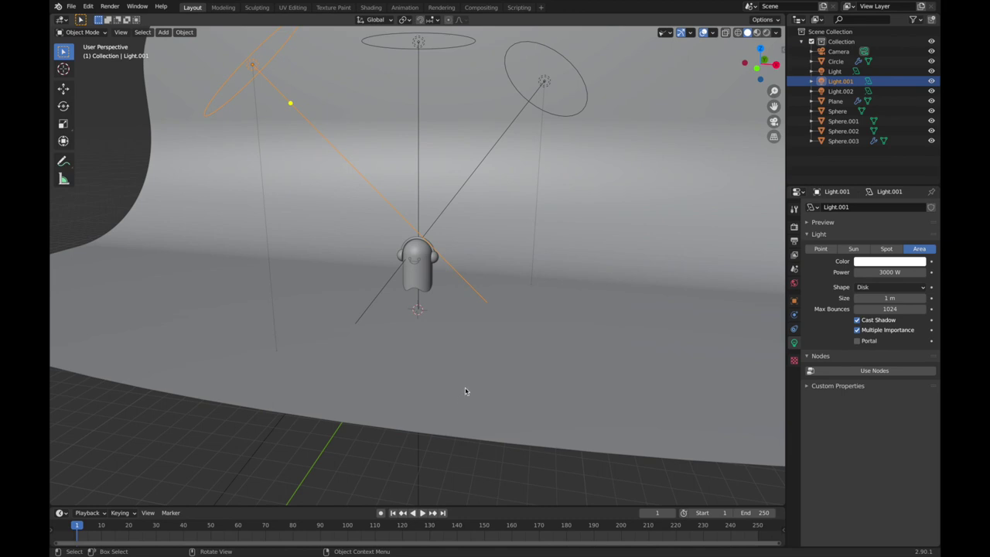
pyautogui.click(464, 392)
pyautogui.scroll(2, 496, 227)
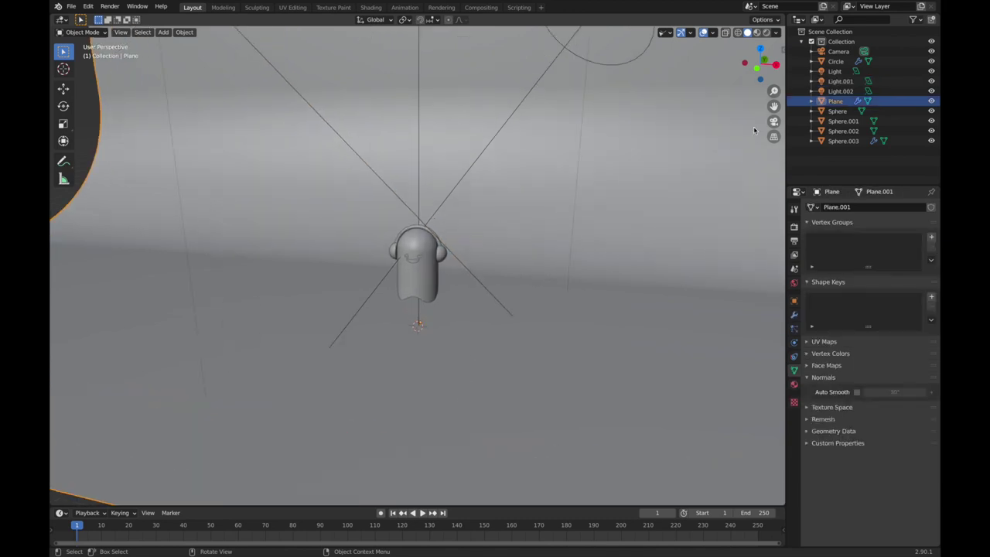
# Step: Look through the scene camera, preview in Rendered shading, then return to Solid shading
pyautogui.click(773, 121)
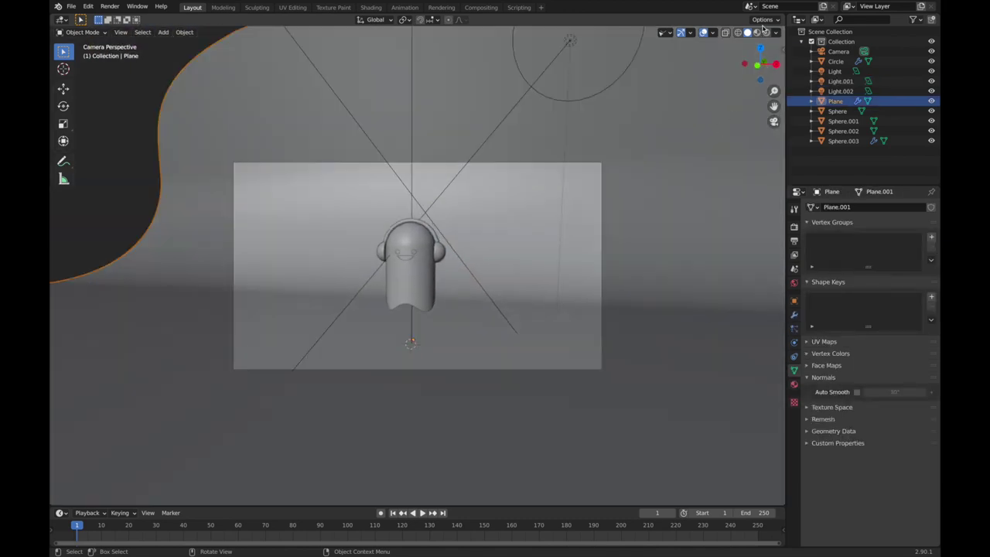
pyautogui.click(766, 31)
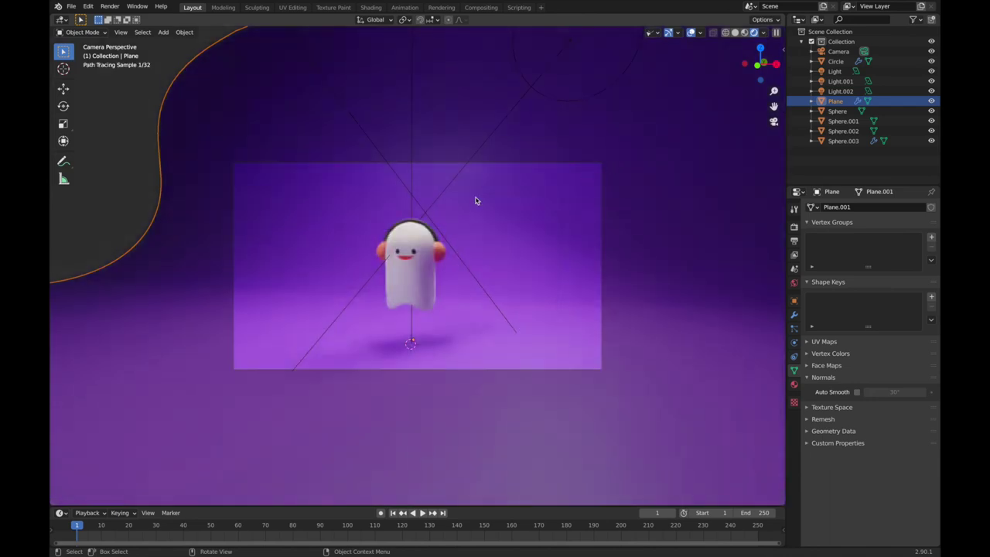
pyautogui.click(139, 167)
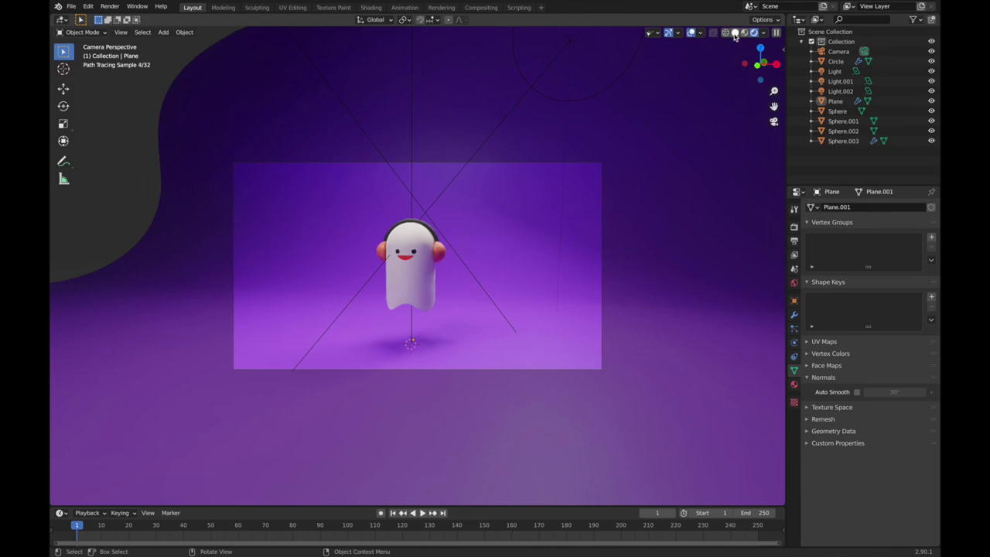
pyautogui.press('z')
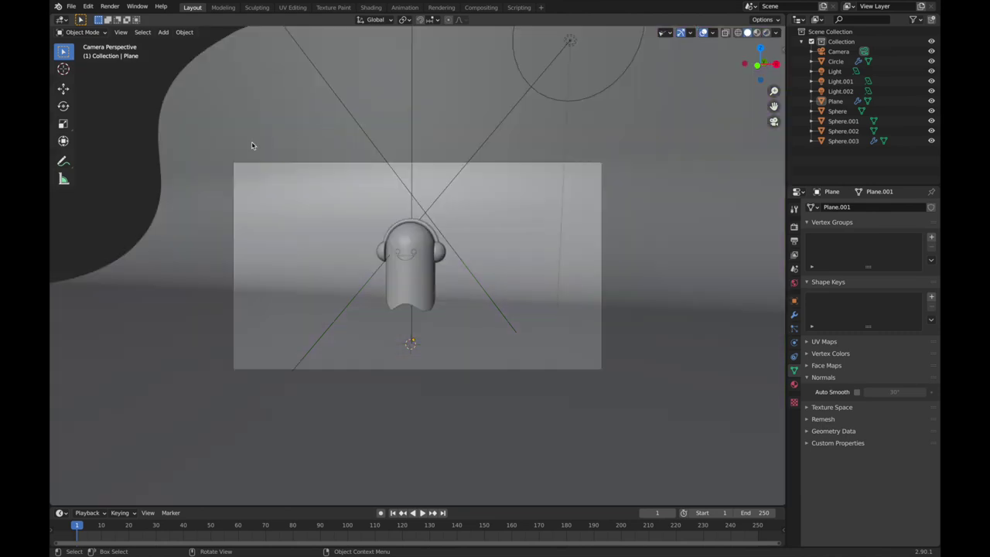
# Step: Start a Render Image of the camera's view of the ghost and backdrop
pyautogui.scroll(-3, 229, 149)
pyautogui.scroll(1, 229, 149)
pyautogui.scroll(2, 229, 149)
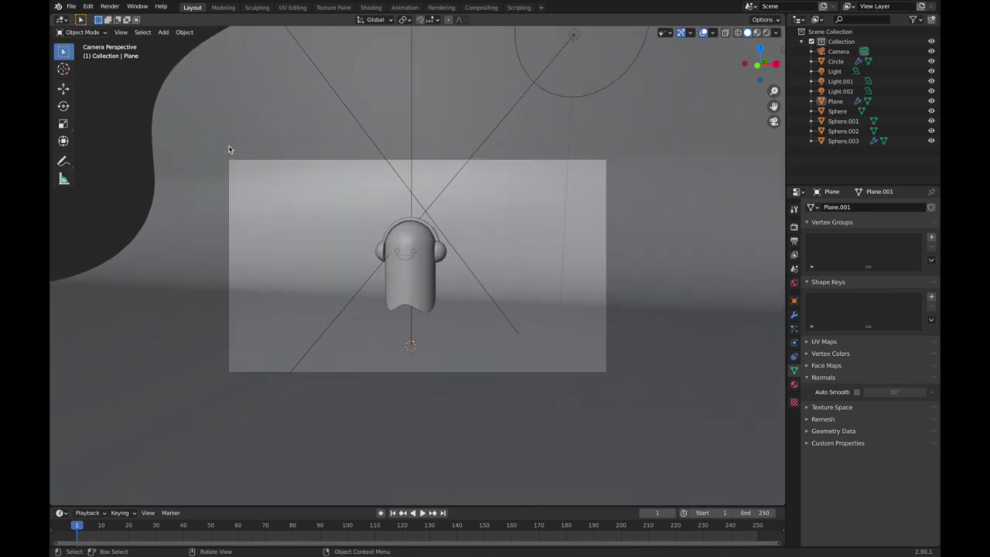
pyautogui.scroll(3, 131, 74)
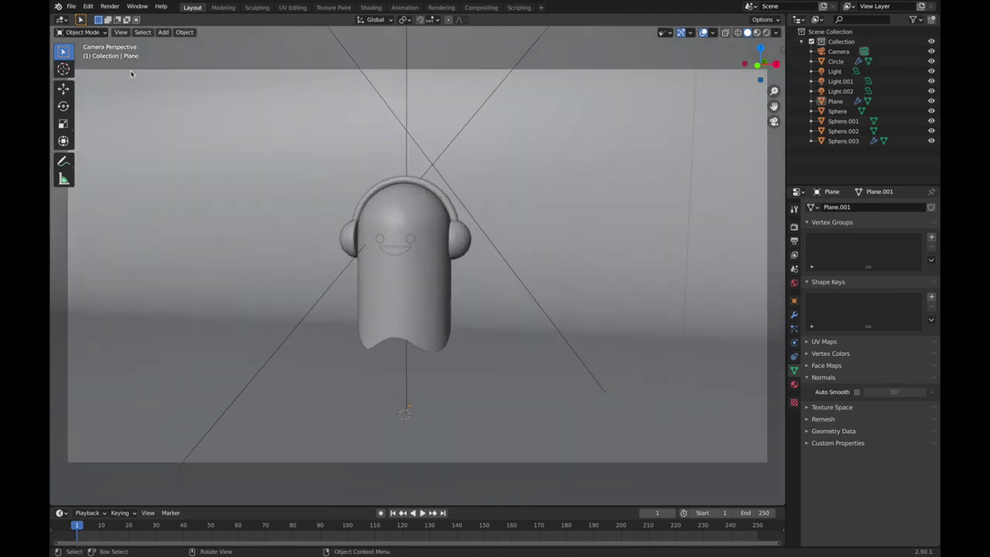
pyautogui.scroll(-3, 130, 74)
pyautogui.scroll(1, 131, 74)
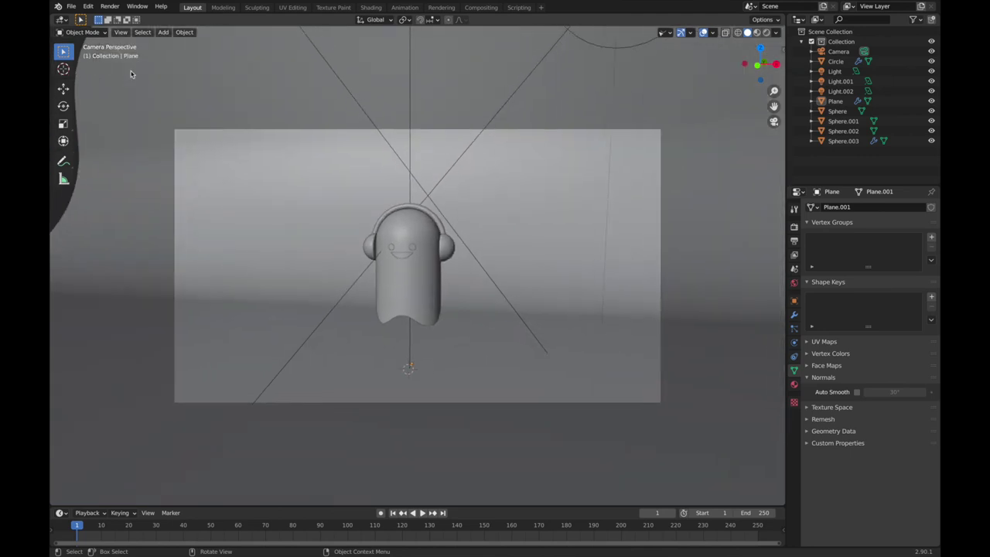
pyautogui.click(109, 7)
pyautogui.click(120, 20)
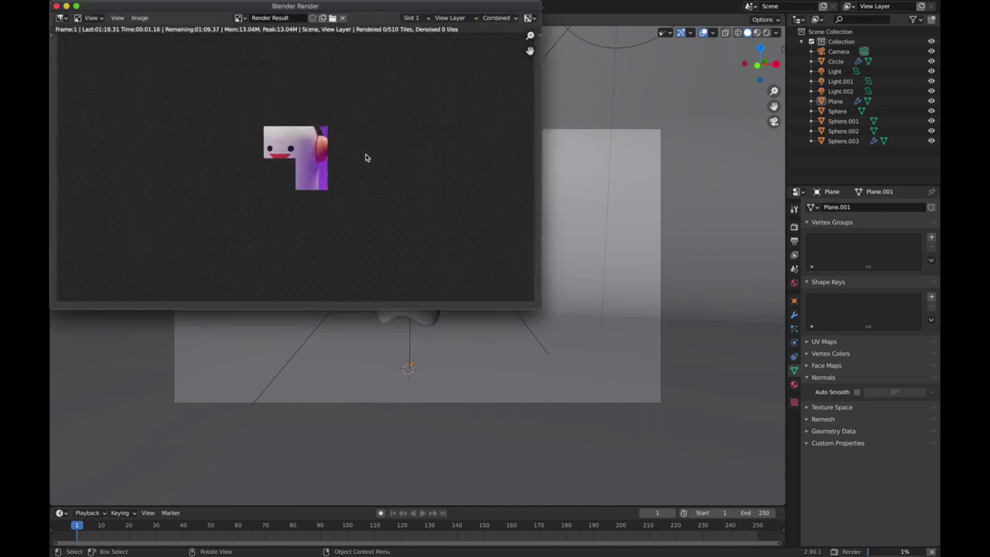